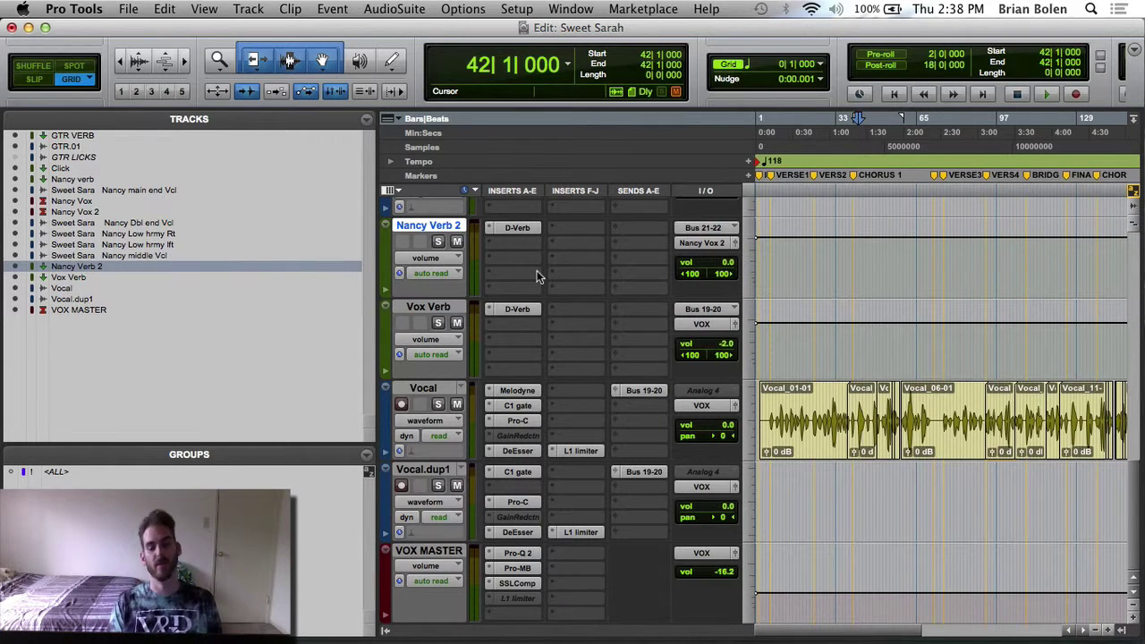
Step: Open the Melodyne insert on the Vocal track and bring up the vocal notes between bars 7 and 14
click(516, 390)
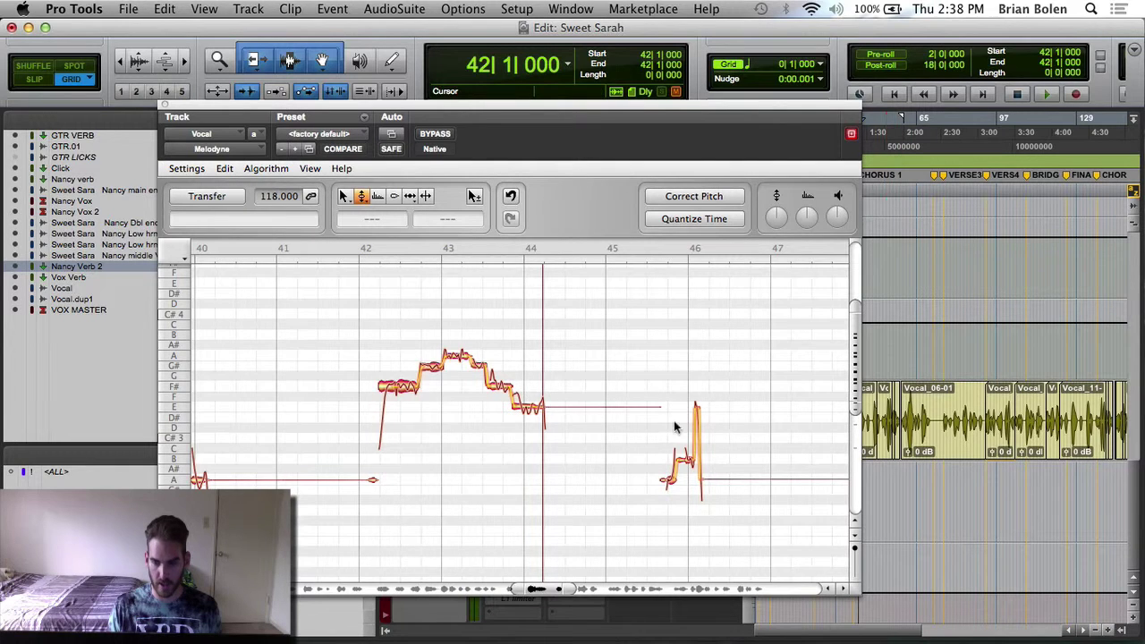
scroll(674, 427, left, 20)
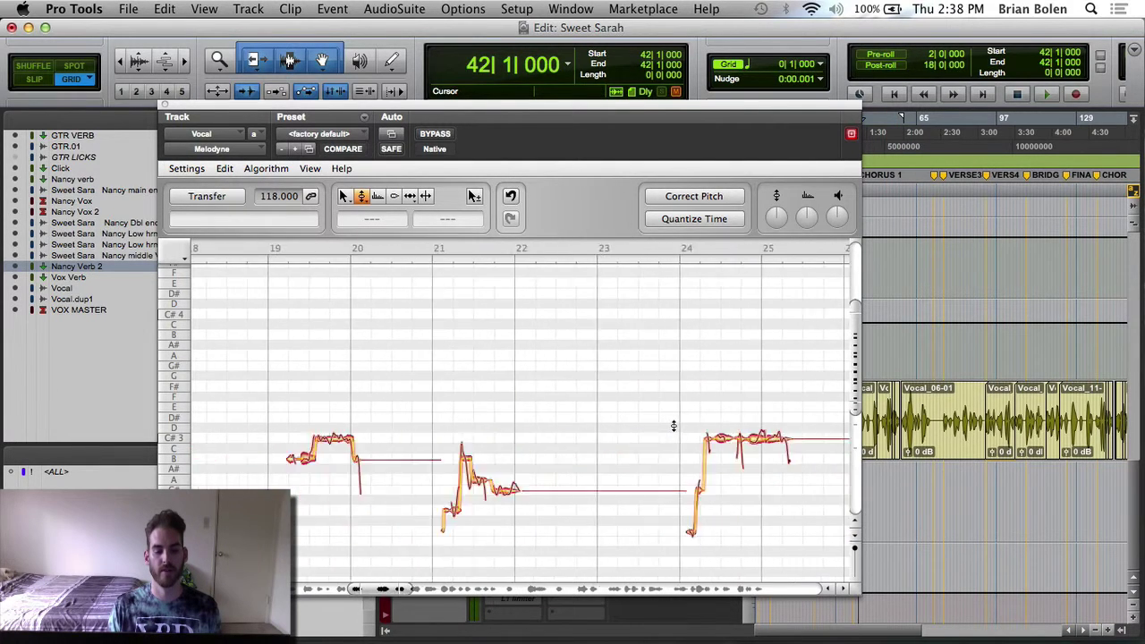
scroll(673, 426, left, 10)
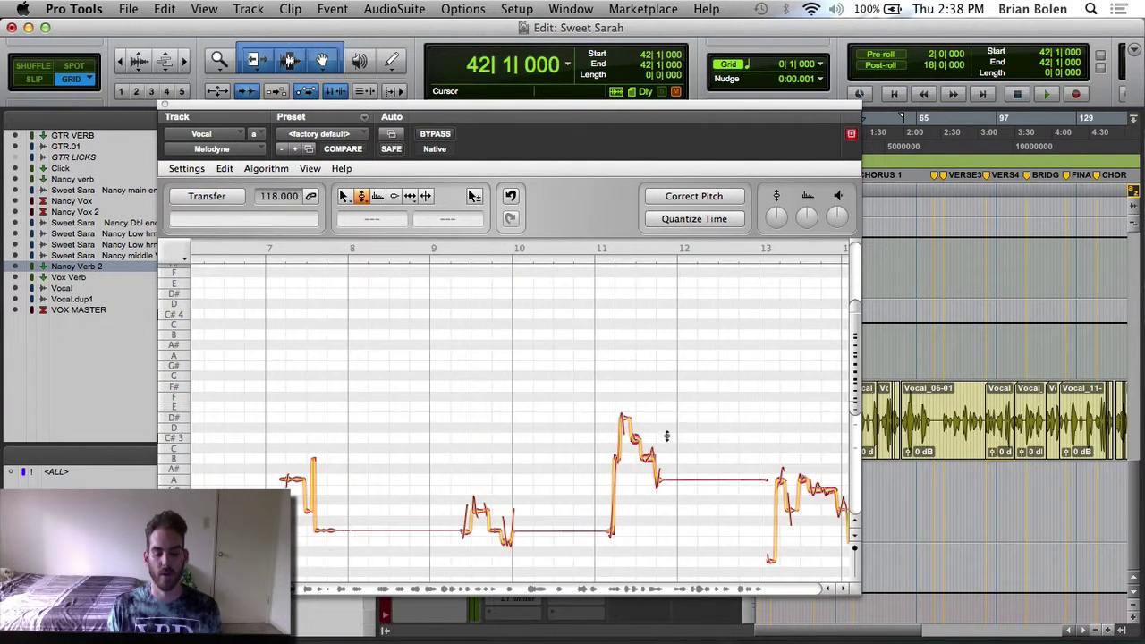
scroll(608, 474, right, 1)
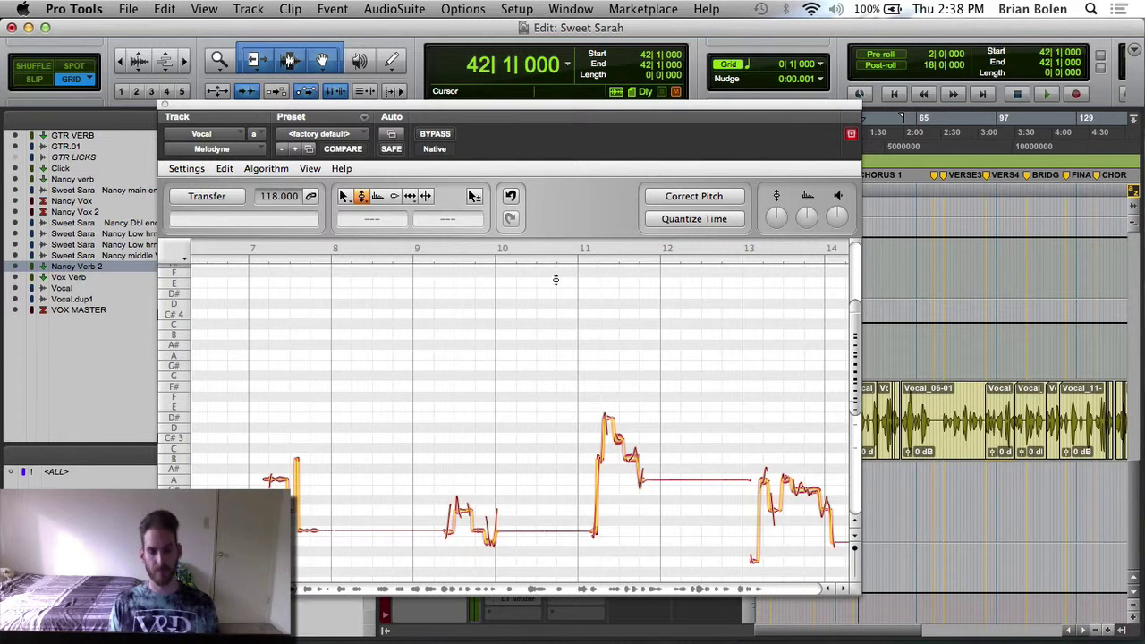
Step: Select all vocal notes and try snapping their pitch centers to the semitones with the Pitch tool
right_click(554, 331)
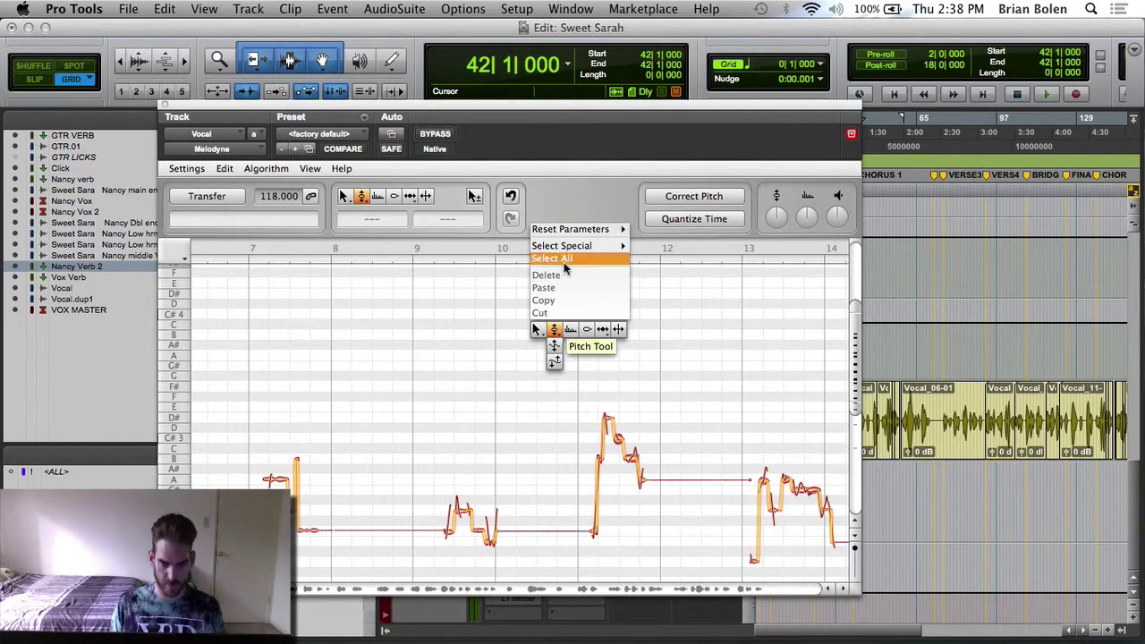
click(554, 331)
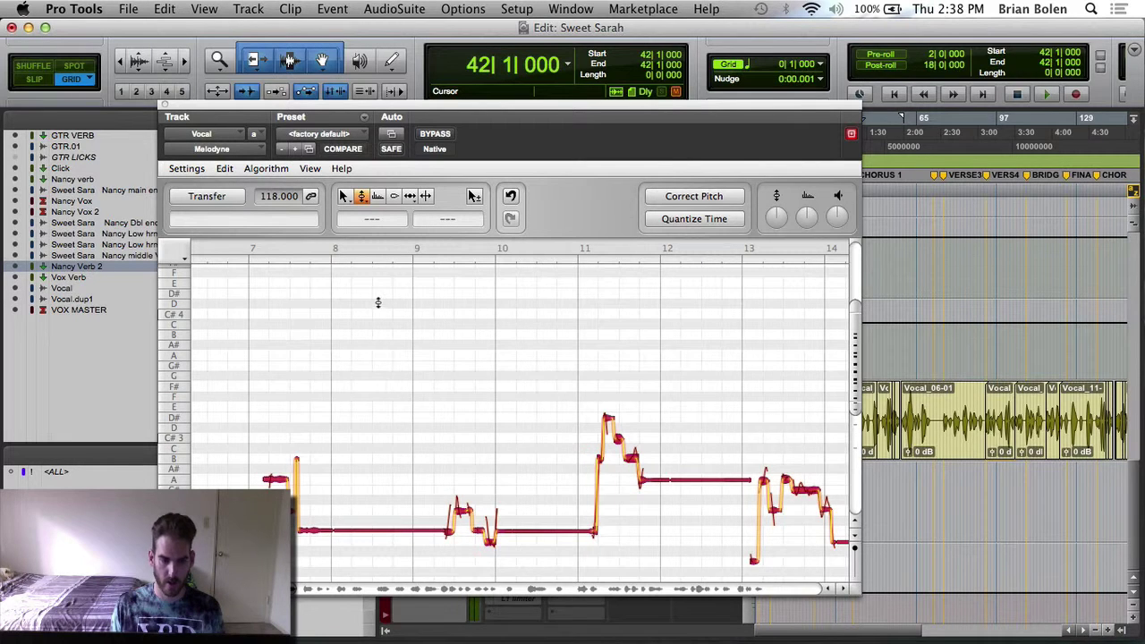
click(362, 198)
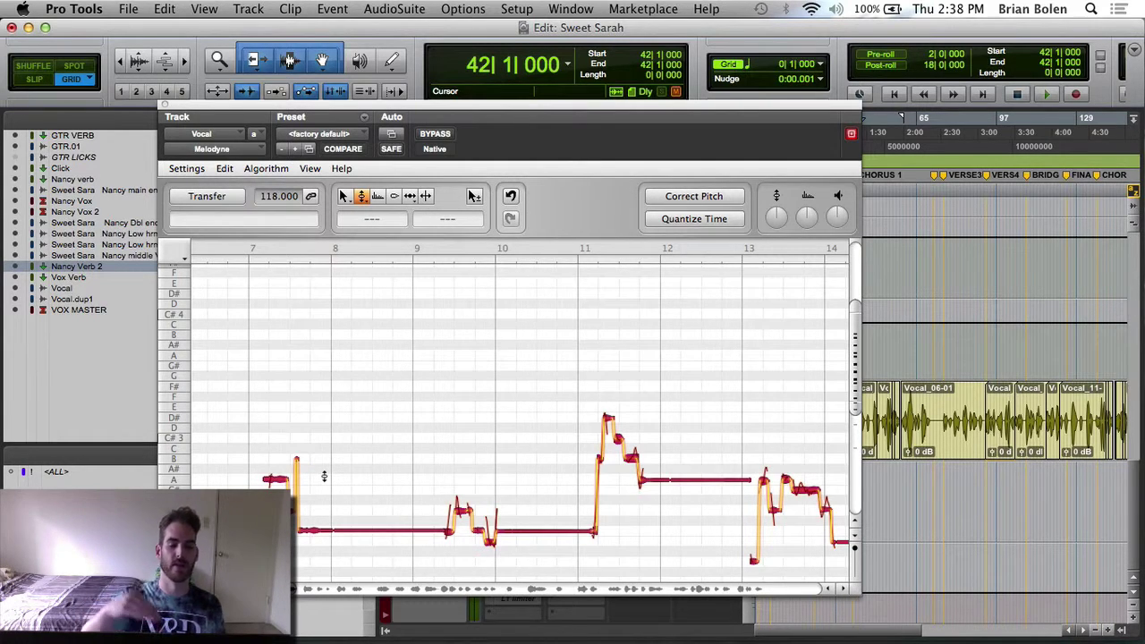
click(272, 480)
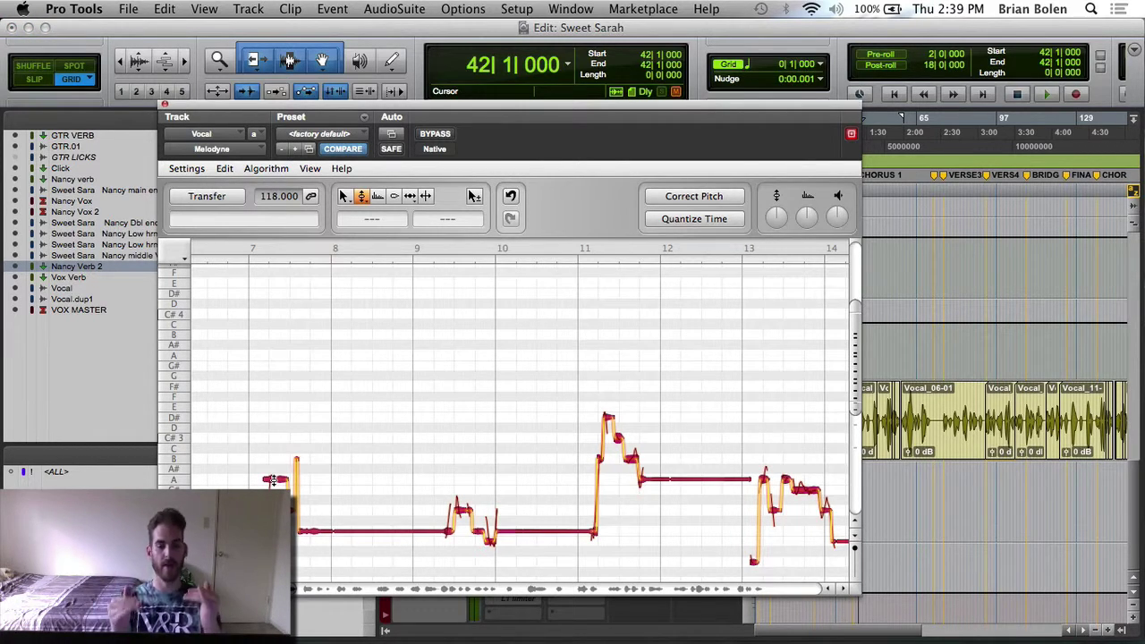
click(225, 169)
click(224, 169)
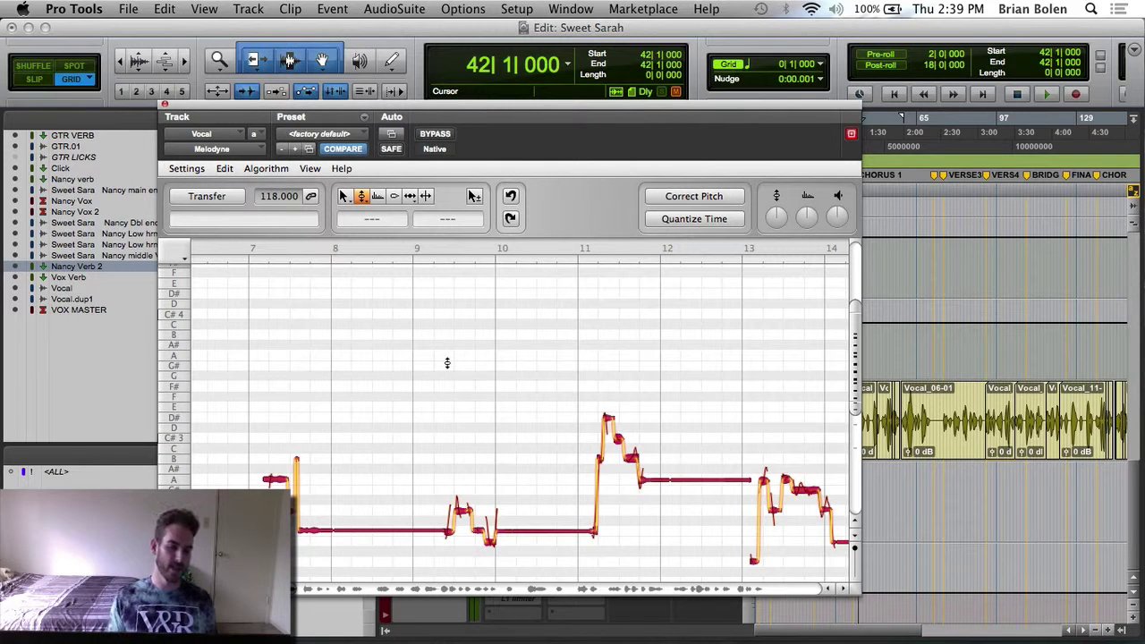
Step: Try flattening the pitch modulation of all selected notes to 0% with the Pitch Modulation tool
click(344, 197)
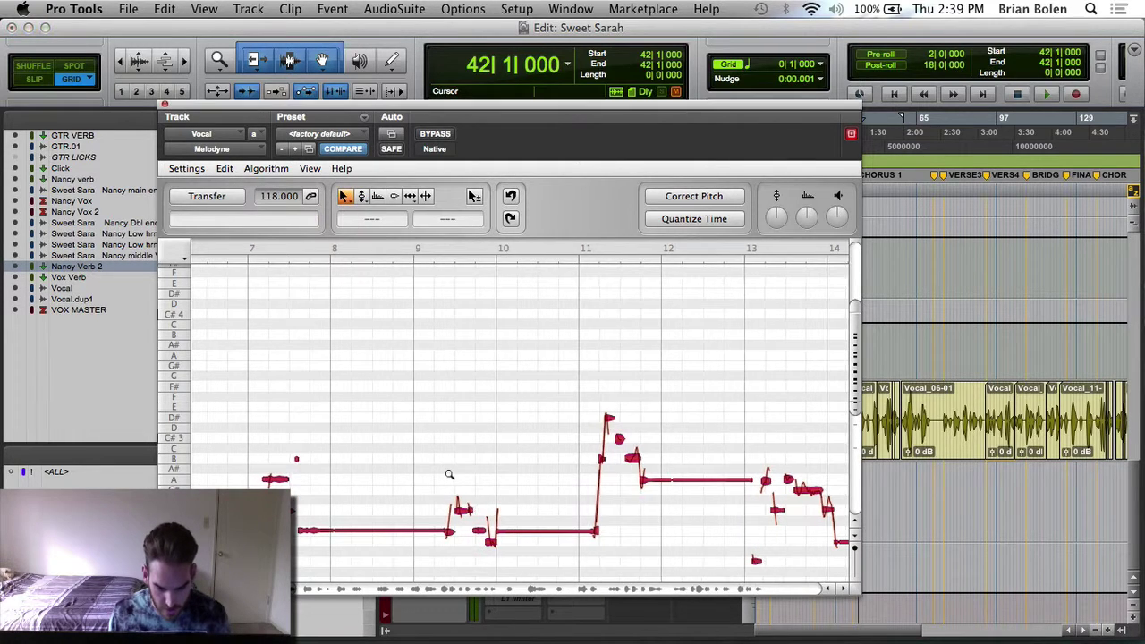
drag(449, 474, 694, 487)
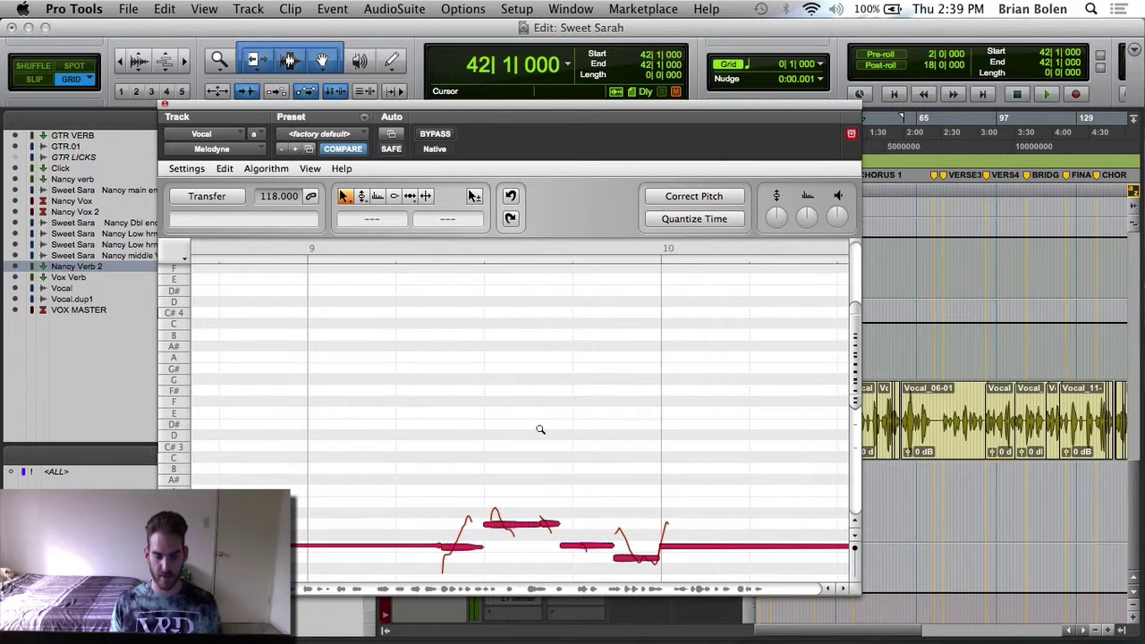
scroll(540, 429, down, 3)
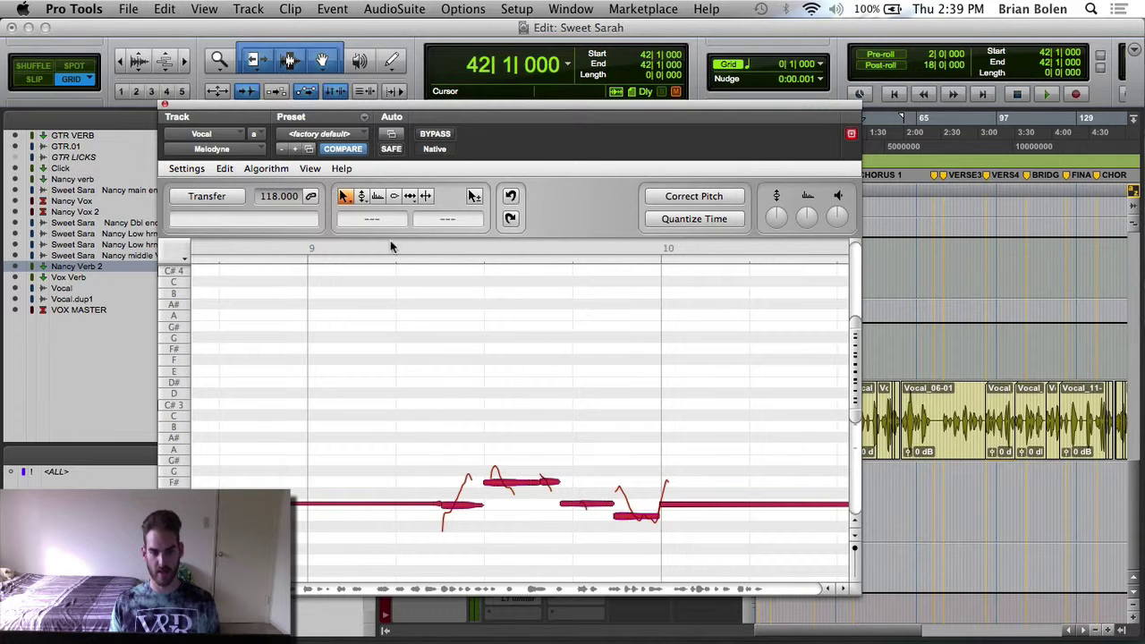
click(342, 200)
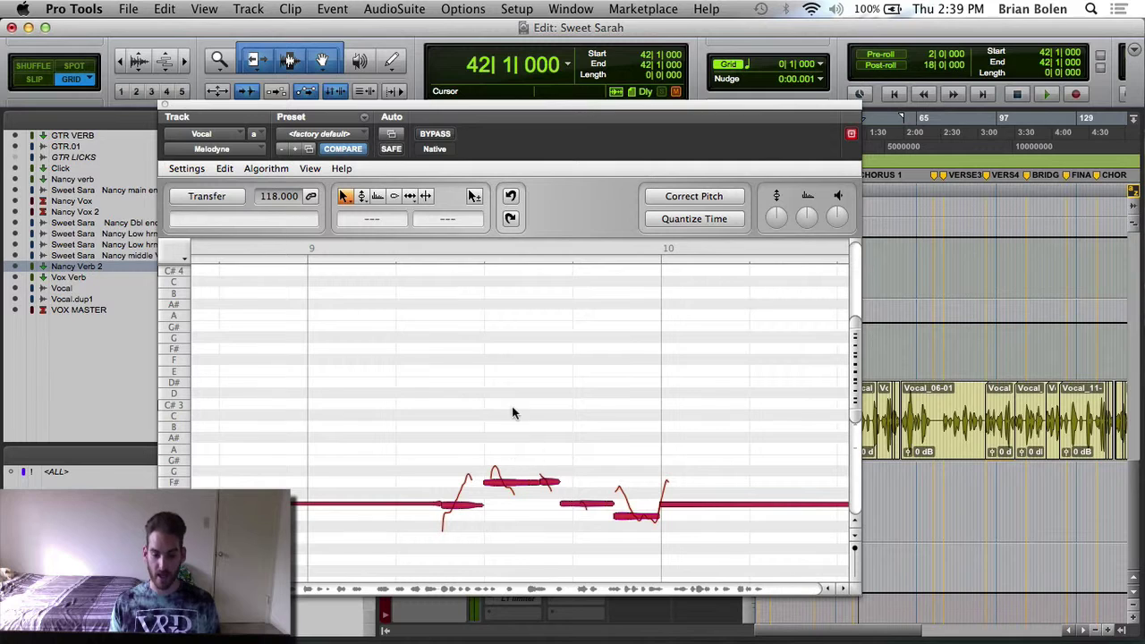
click(361, 197)
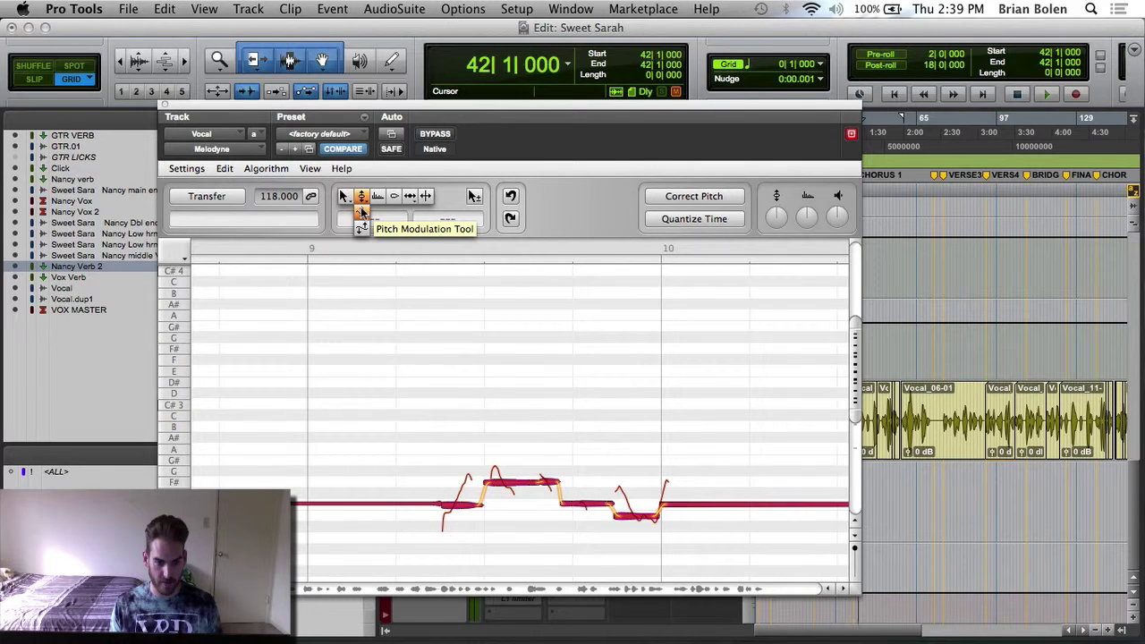
click(362, 211)
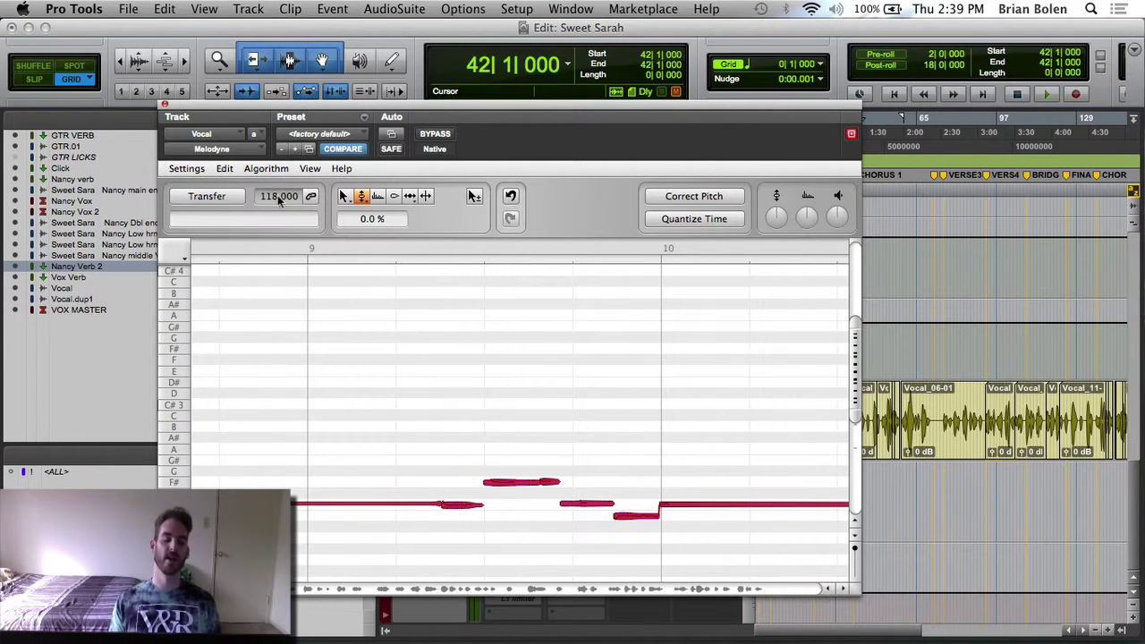
click(225, 169)
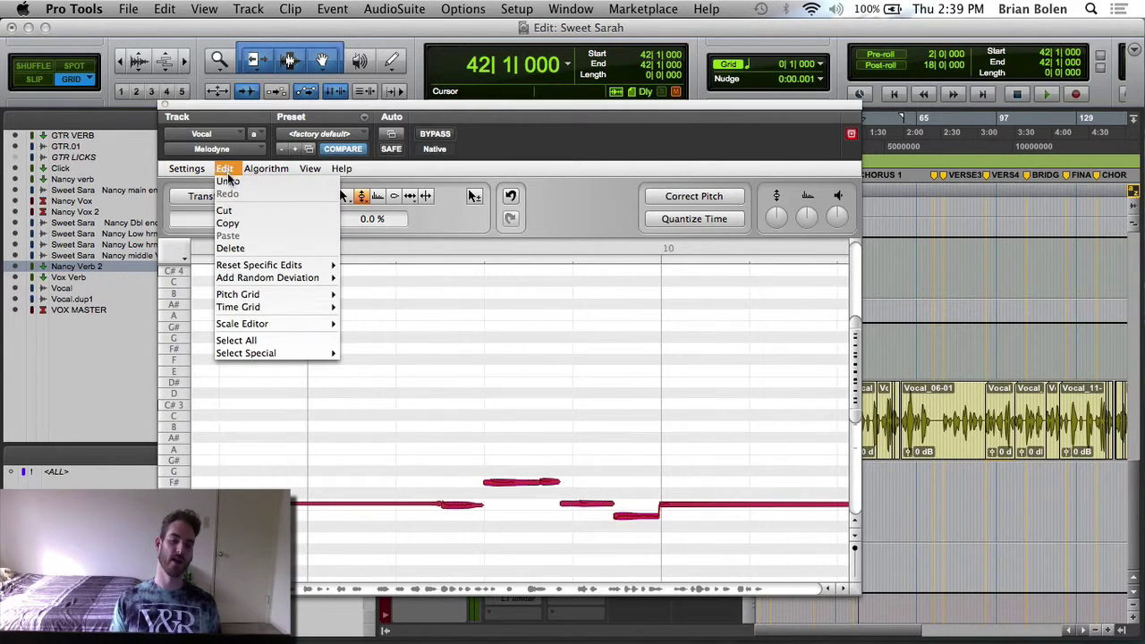
click(244, 179)
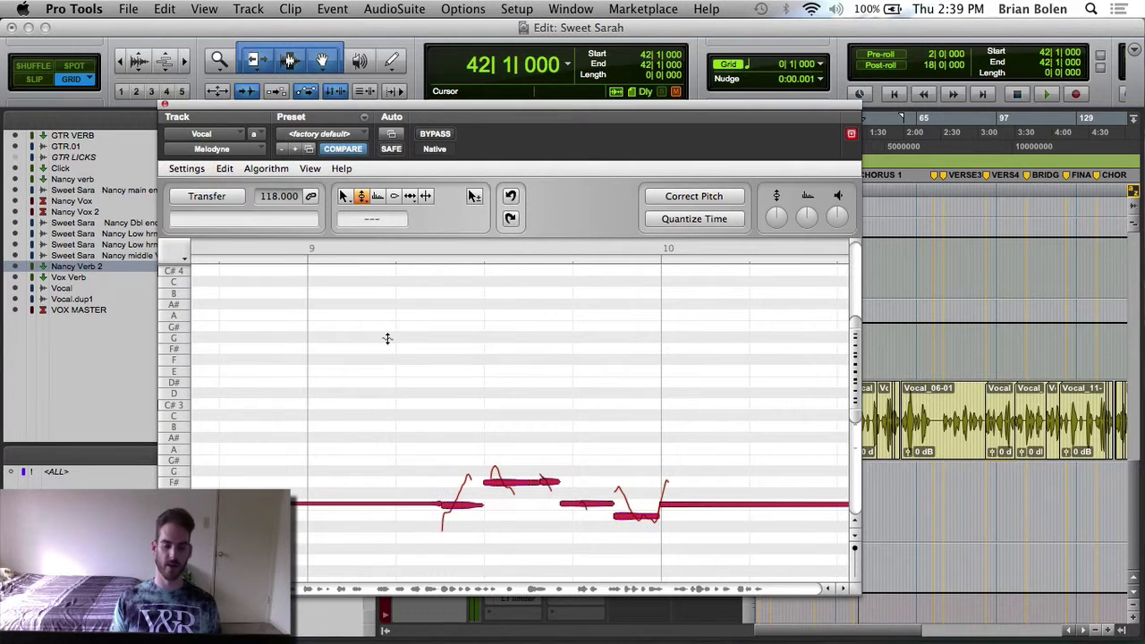
Step: Reopen the Vocal track's Melodyne insert and deselect all notes, ending with a view of bars 8 to 10
click(345, 196)
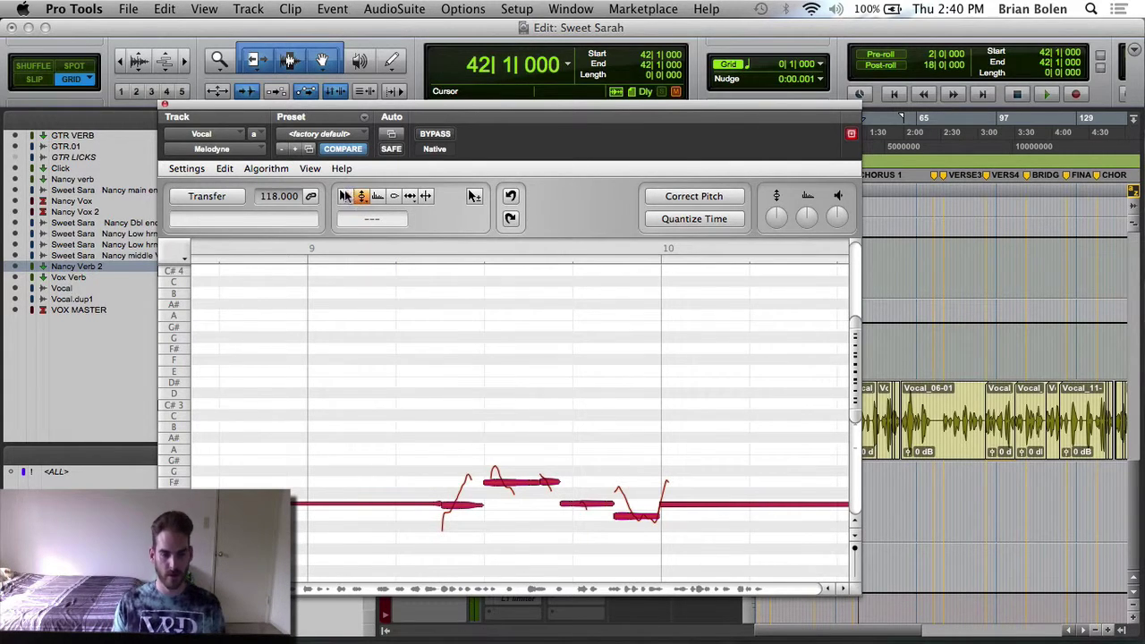
drag(436, 397, 392, 353)
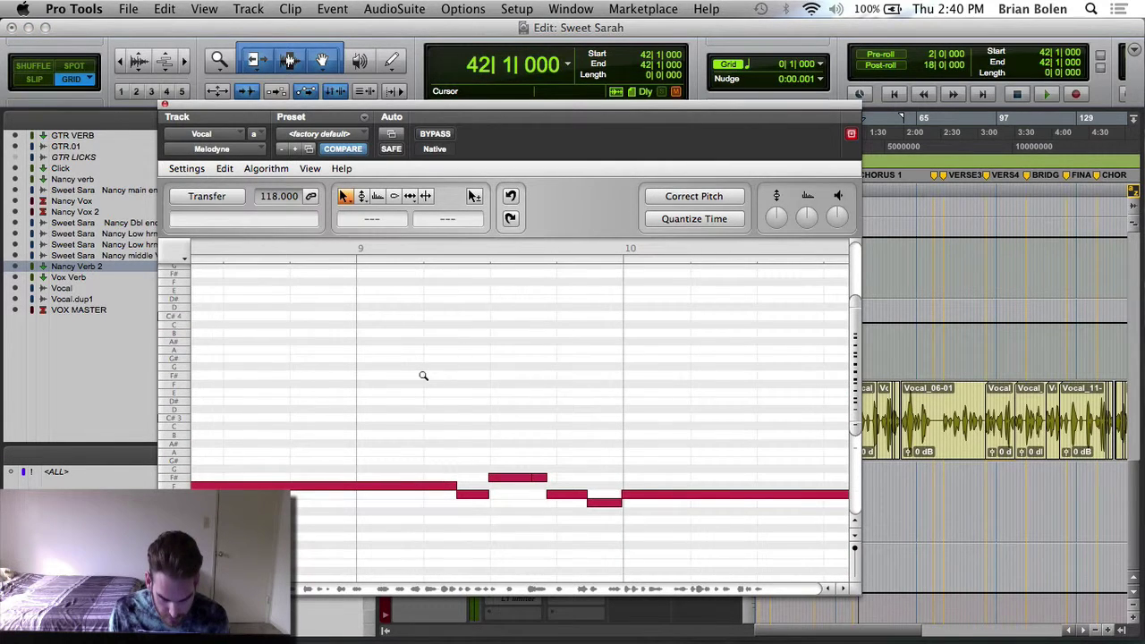
click(345, 196)
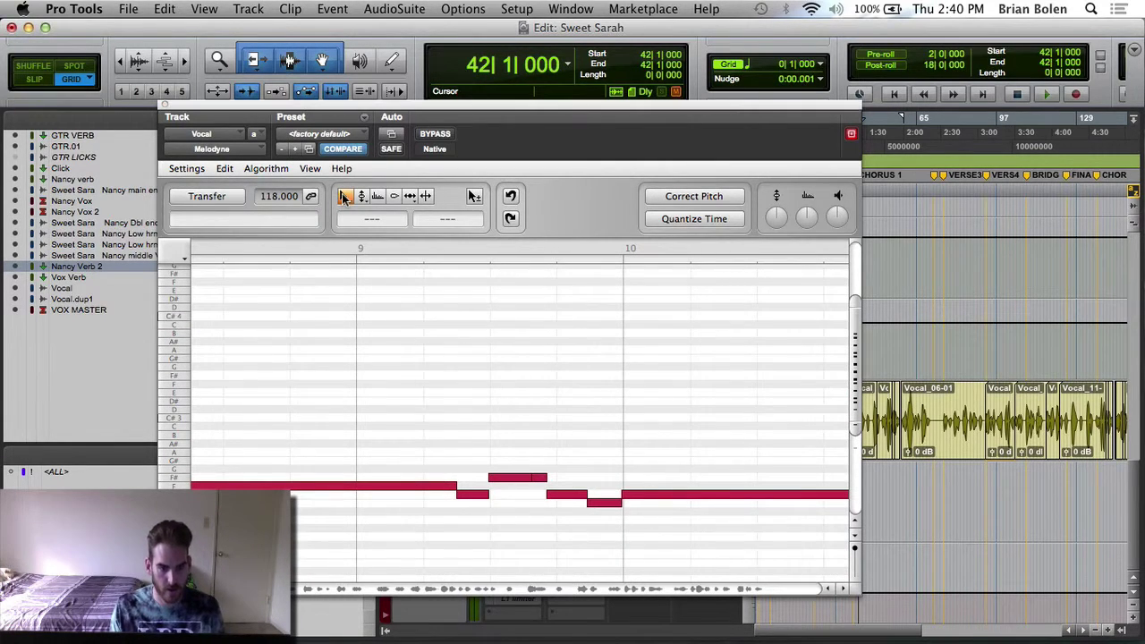
click(165, 105)
click(517, 392)
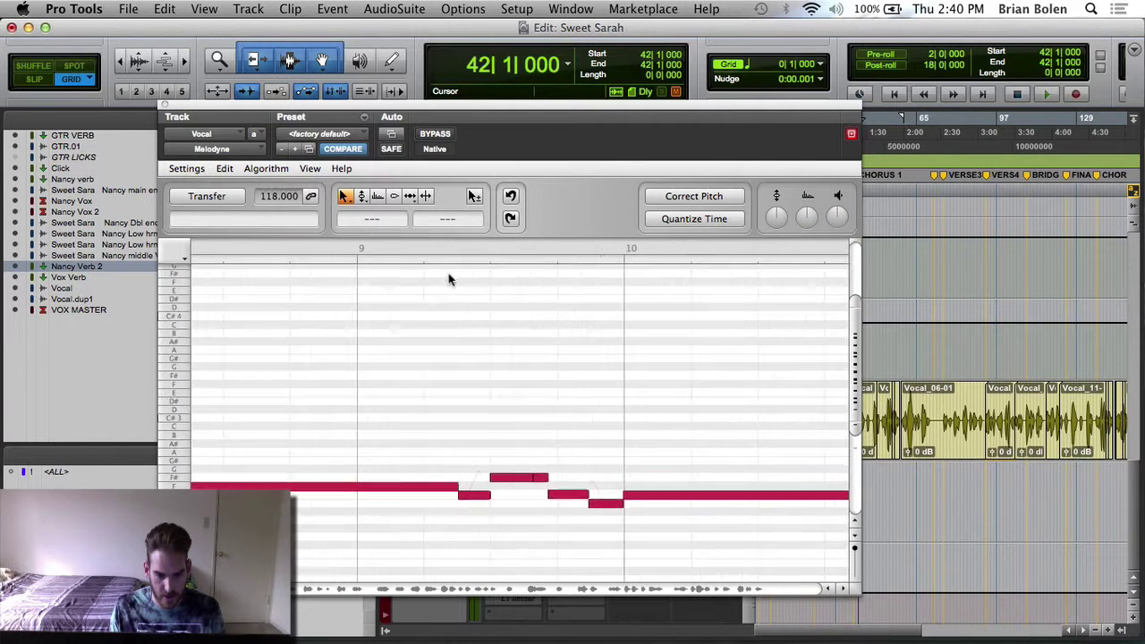
click(388, 324)
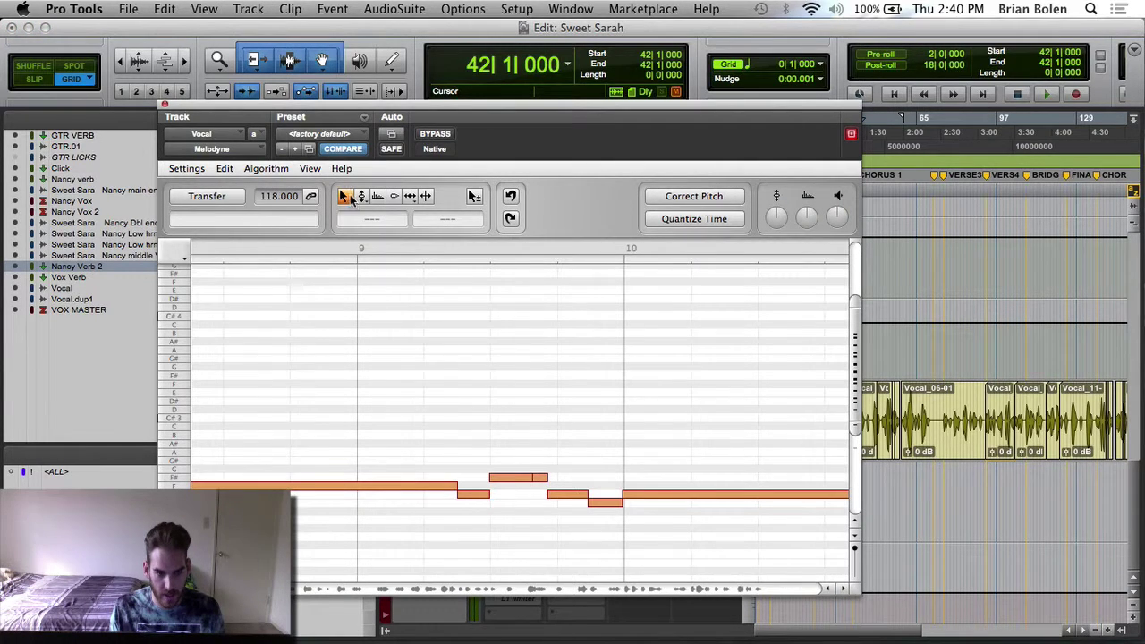
alt+super+click(477, 394)
drag(306, 324, 544, 444)
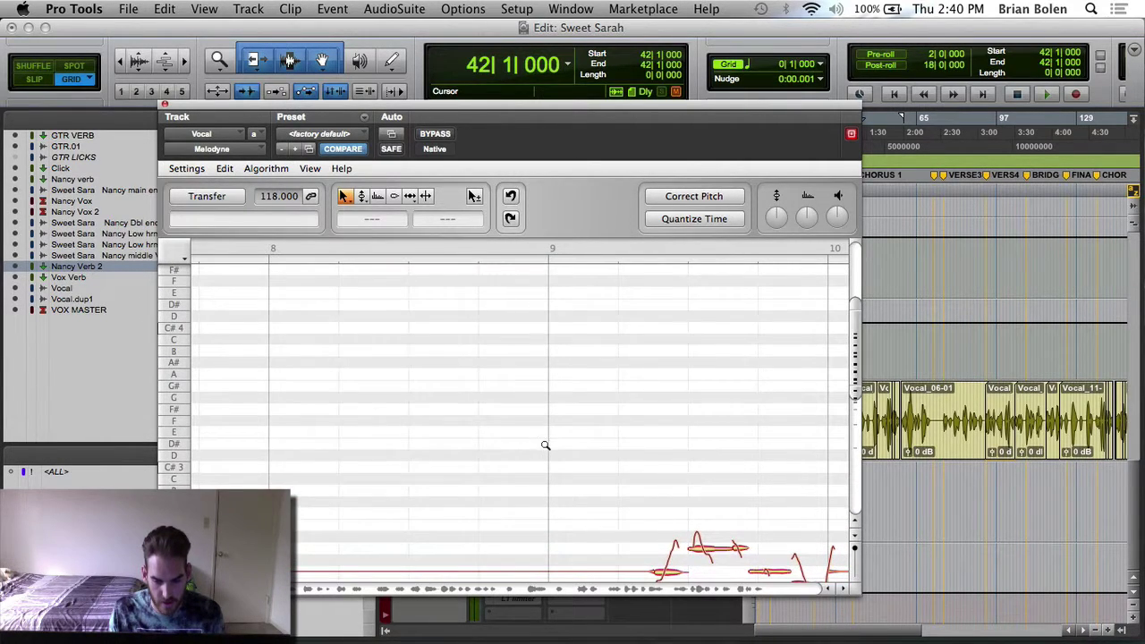
Step: Examine the Correct Pitch settings for pitch center, pitch drift and scale snapping, and close them without applying anything
click(690, 196)
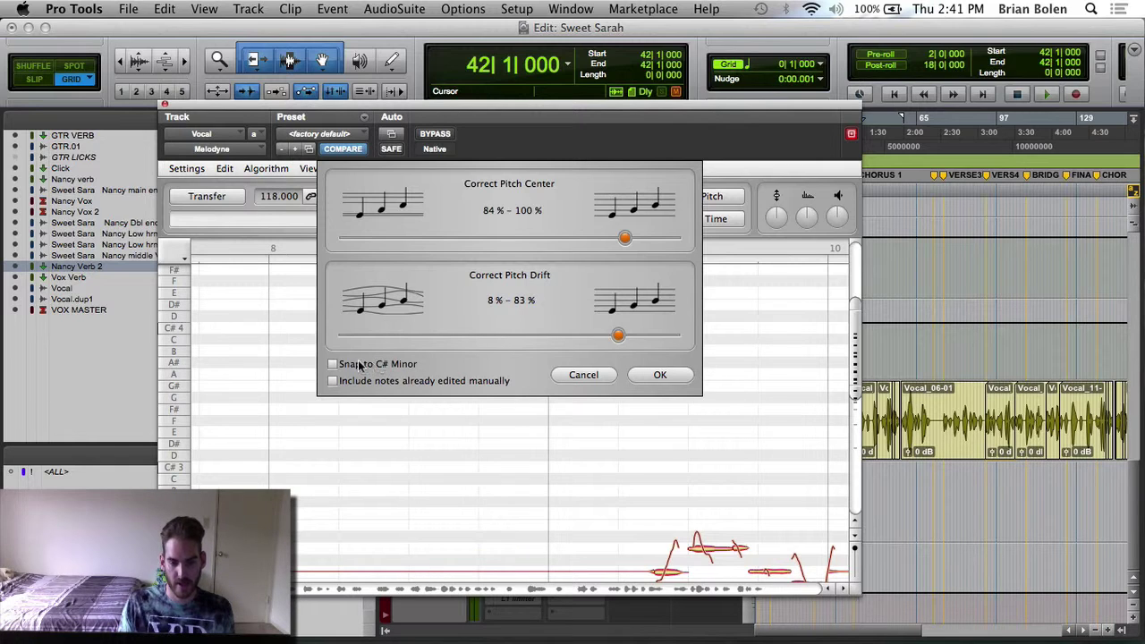
click(612, 374)
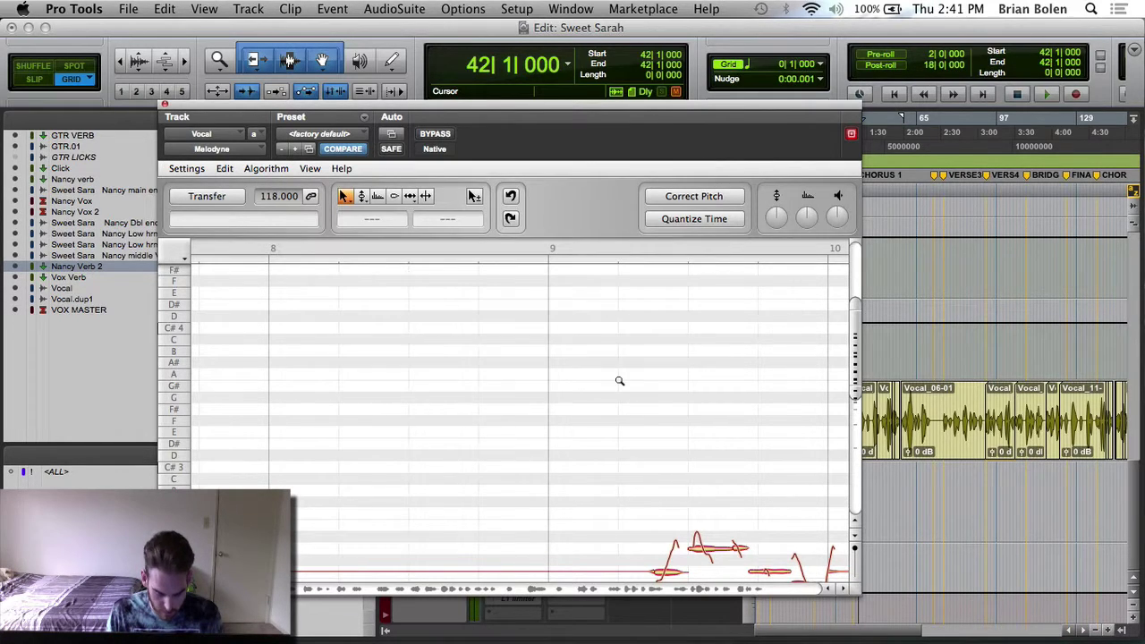
scroll(602, 393, down, 3)
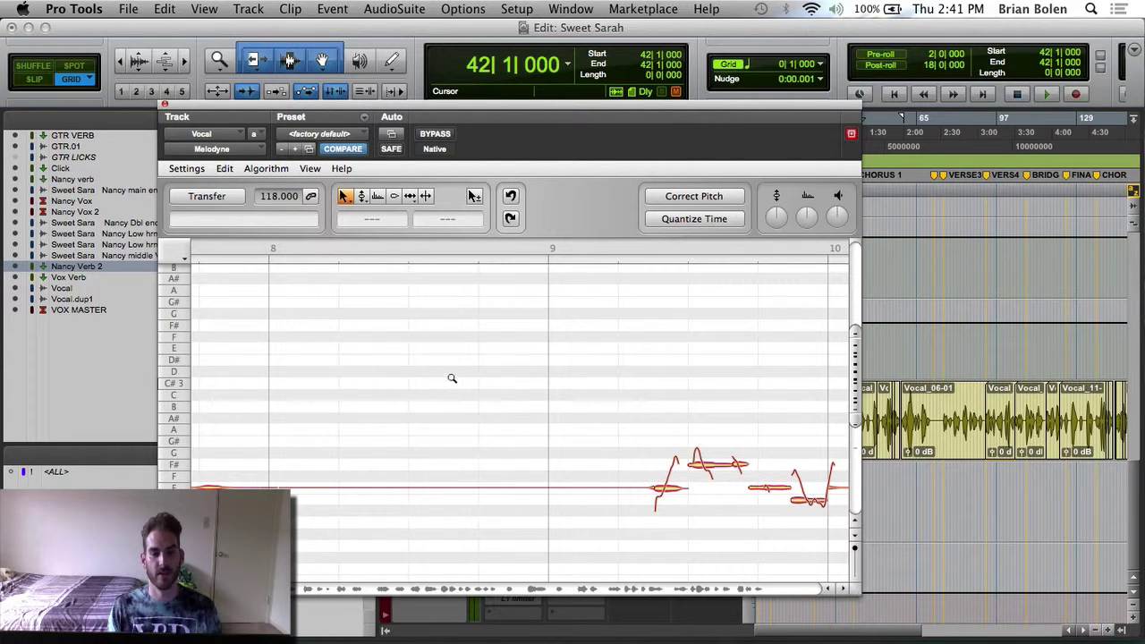
Step: Move the session position to bar 3 and play the vocal from there
click(465, 79)
text(3)
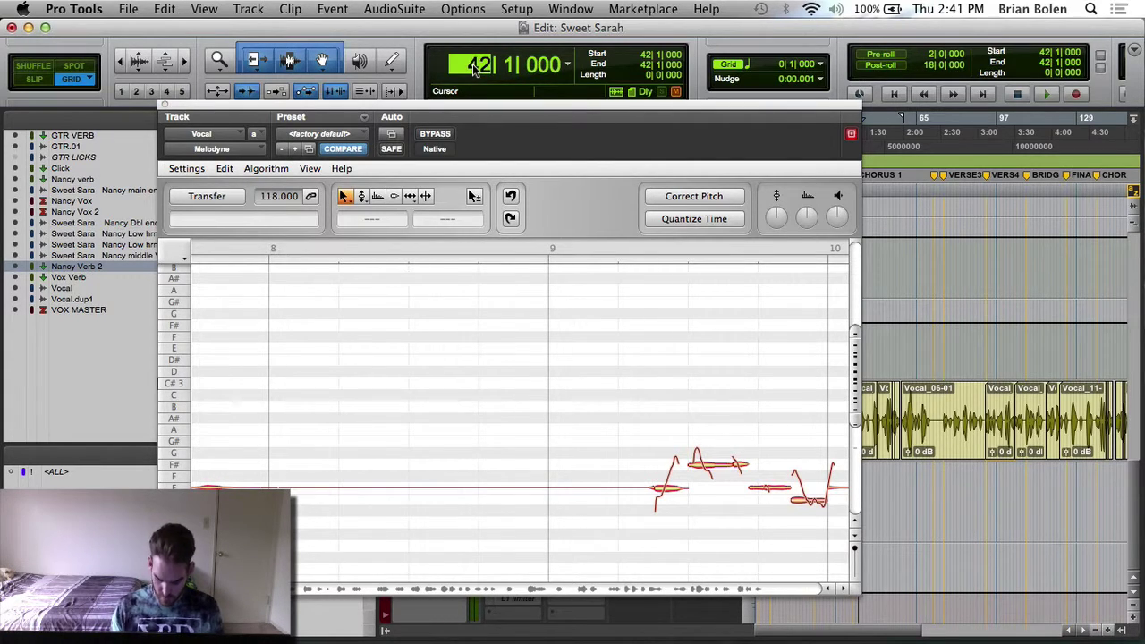
key(Return)
key(space)
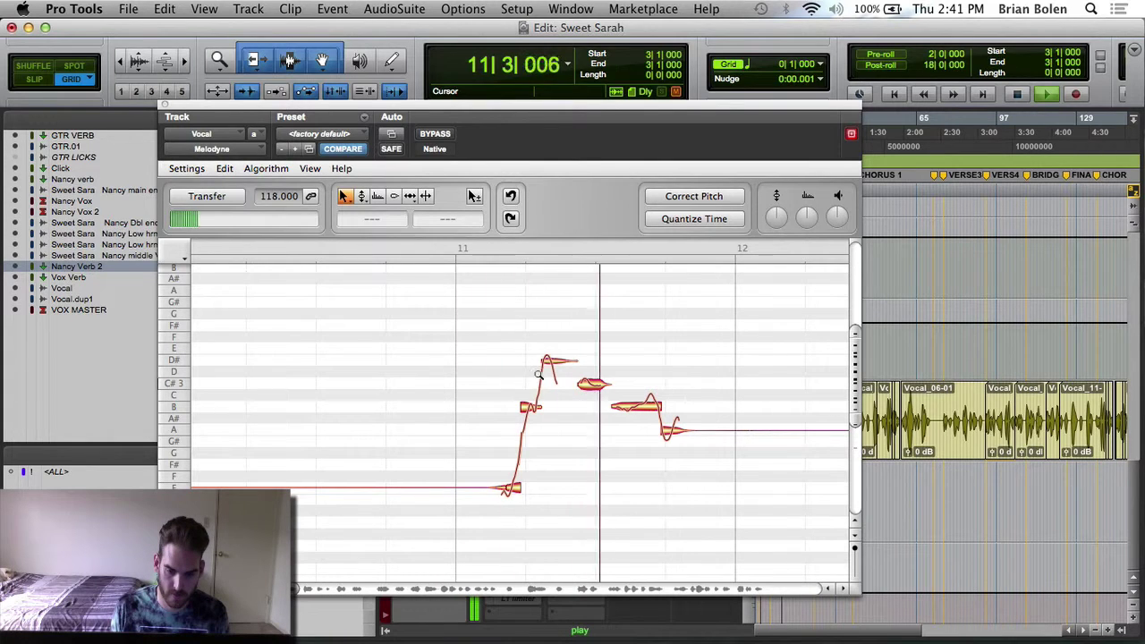
Step: Switch Melodyne to the Pitch tool and play the vocal phrase around bar 13 up to bar 14
click(361, 198)
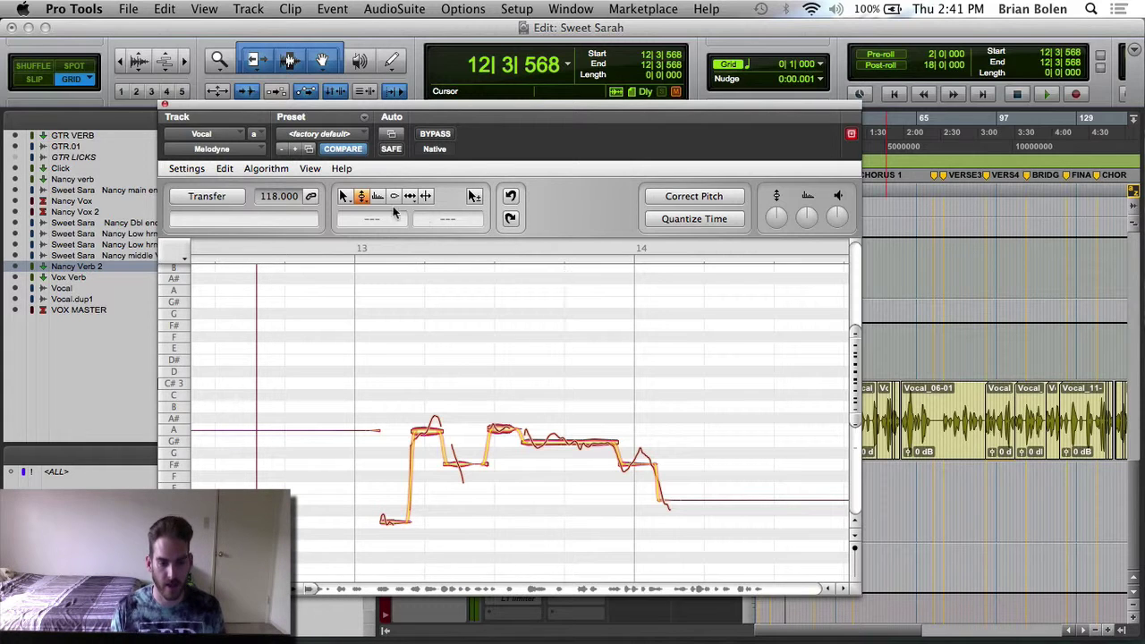
mouse_move(361, 195)
mouse_down()
mouse_move(364, 230)
mouse_move(361, 213)
mouse_up()
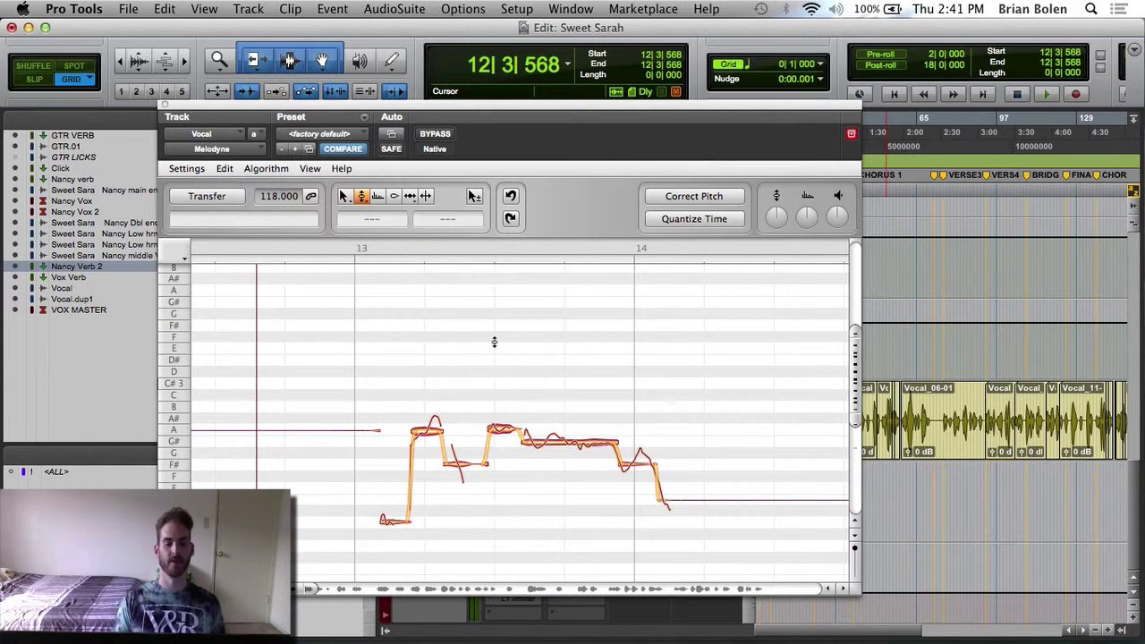
key(space)
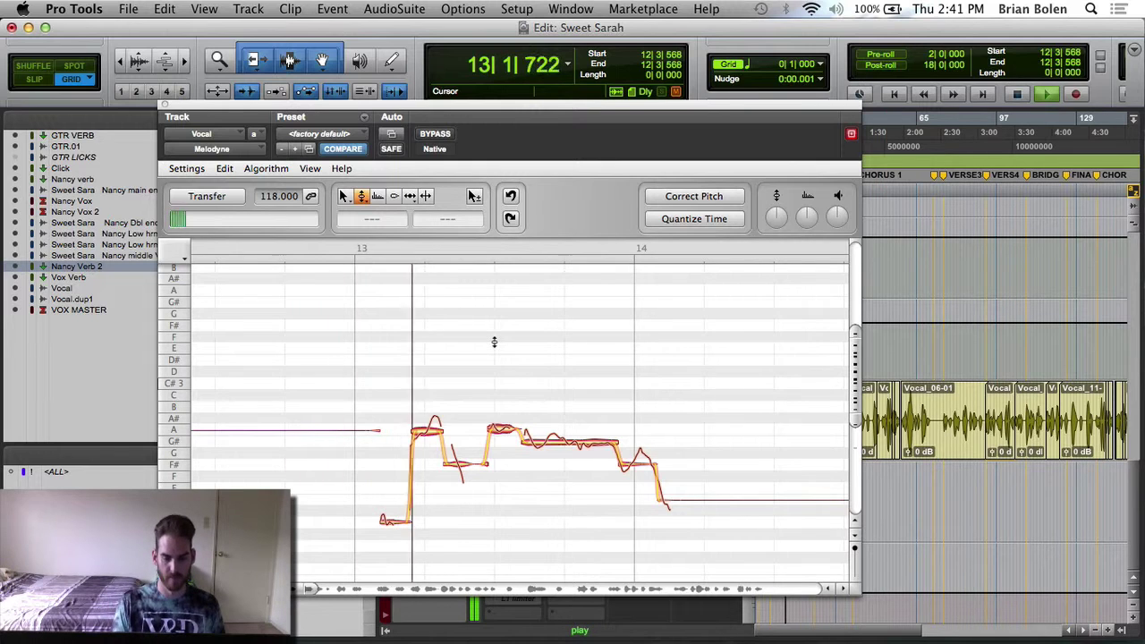
key(space)
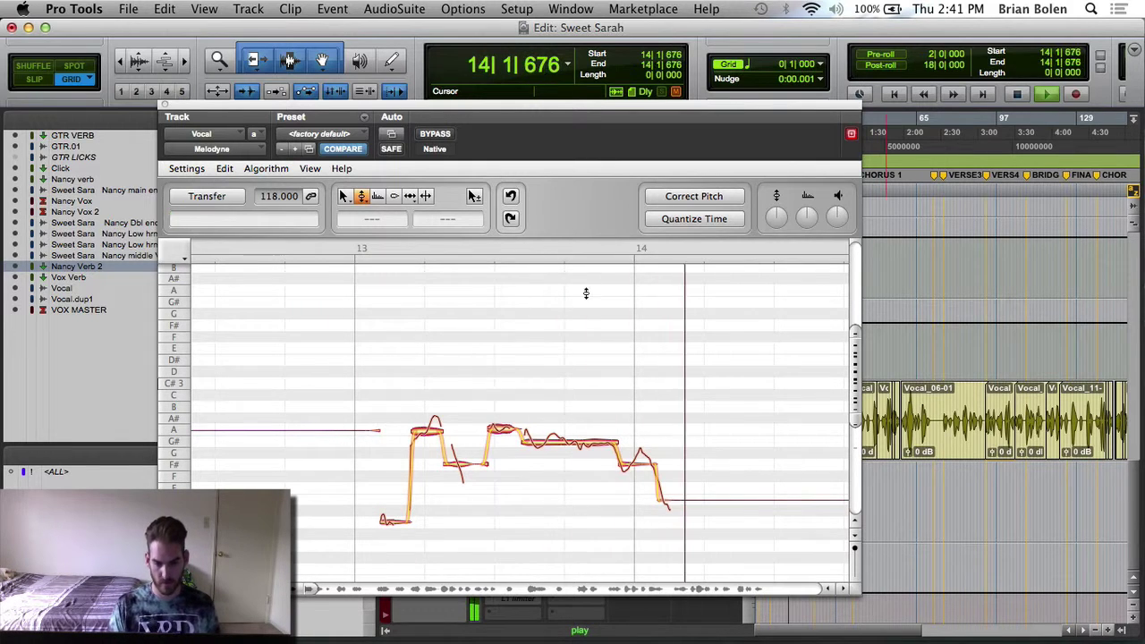
Step: Bypass Melodyne on the Vocal track and play the session from position 14|1|000
click(437, 134)
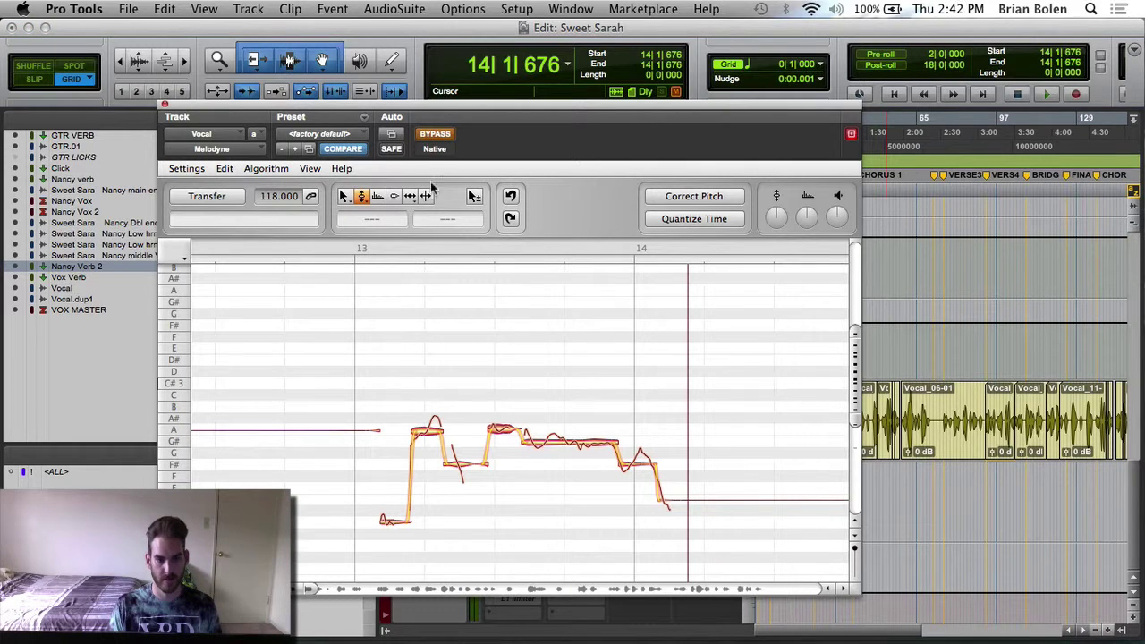
click(402, 93)
click(466, 68)
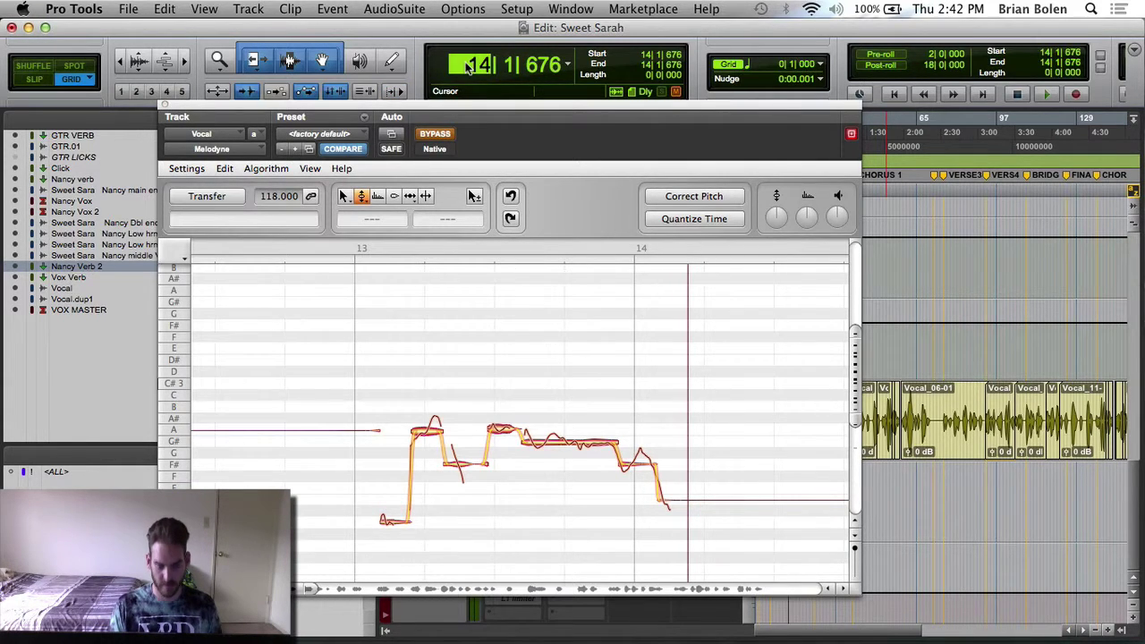
text(14.1.000)
key(Return)
key(space)
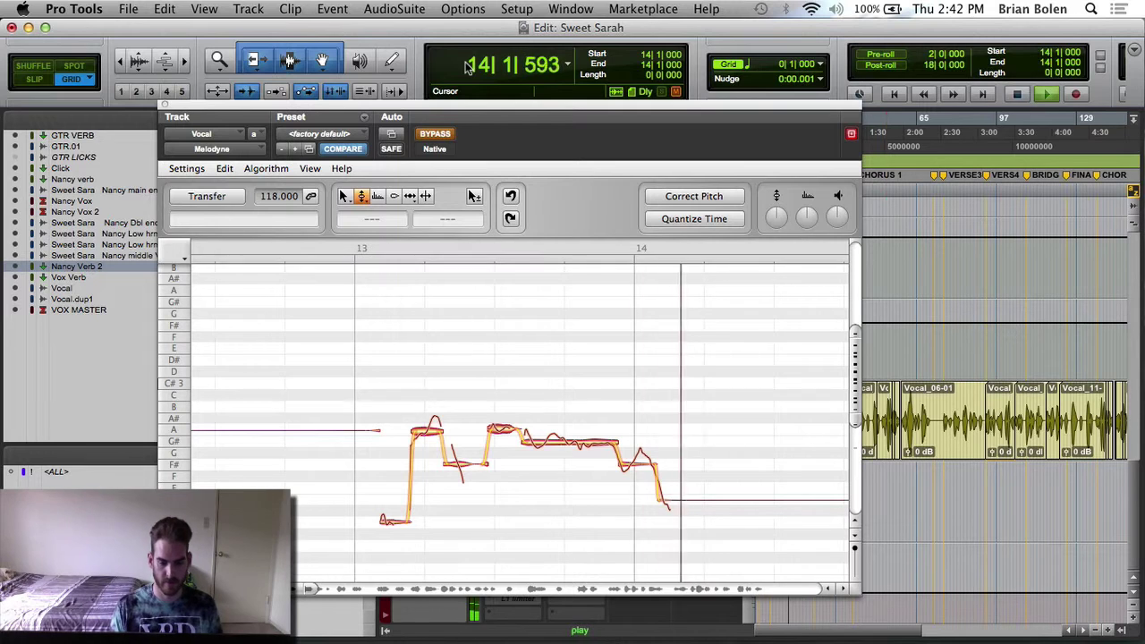
Step: Stop playback, move the session position to bar 13, and play the vocal phrase there with Melodyne bypassed
key(space)
click(488, 66)
text(13)
key(Return)
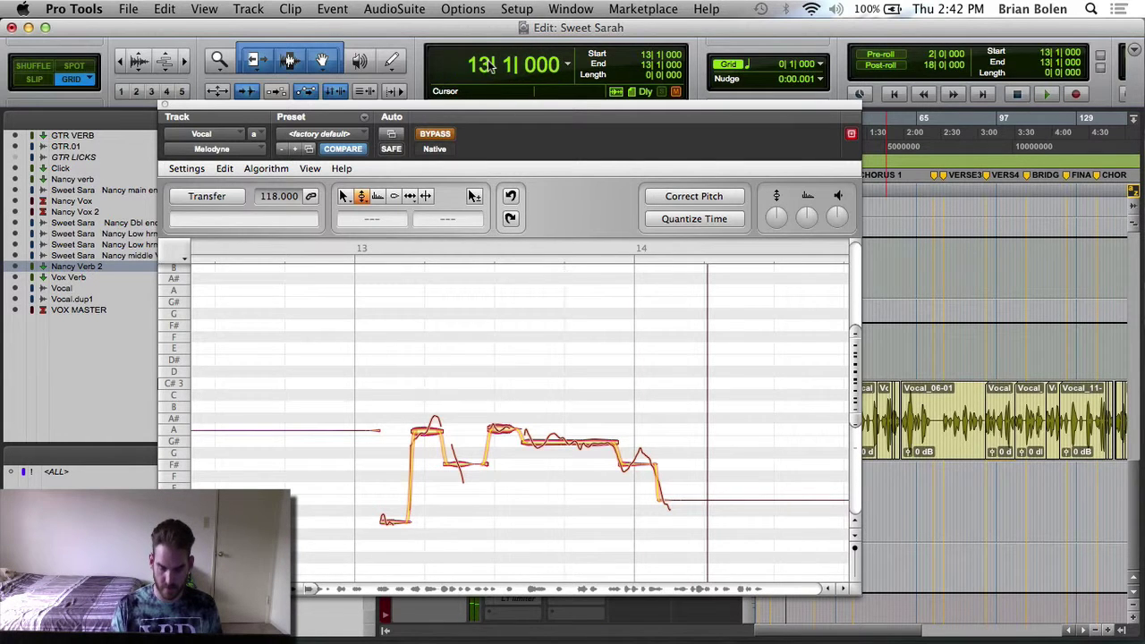
key(space)
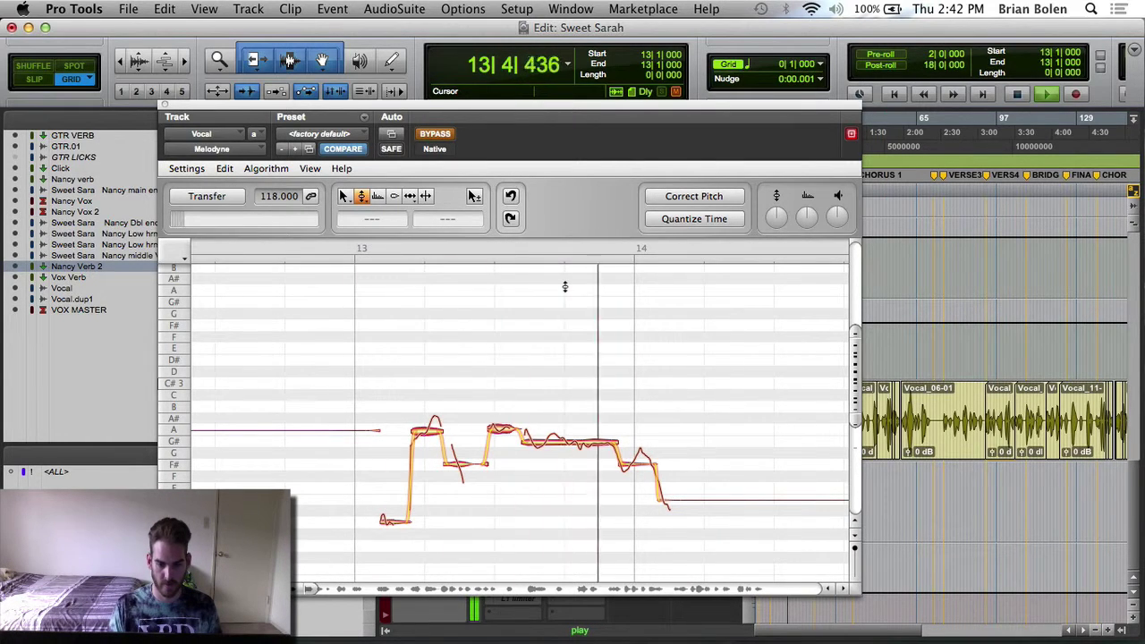
key(space)
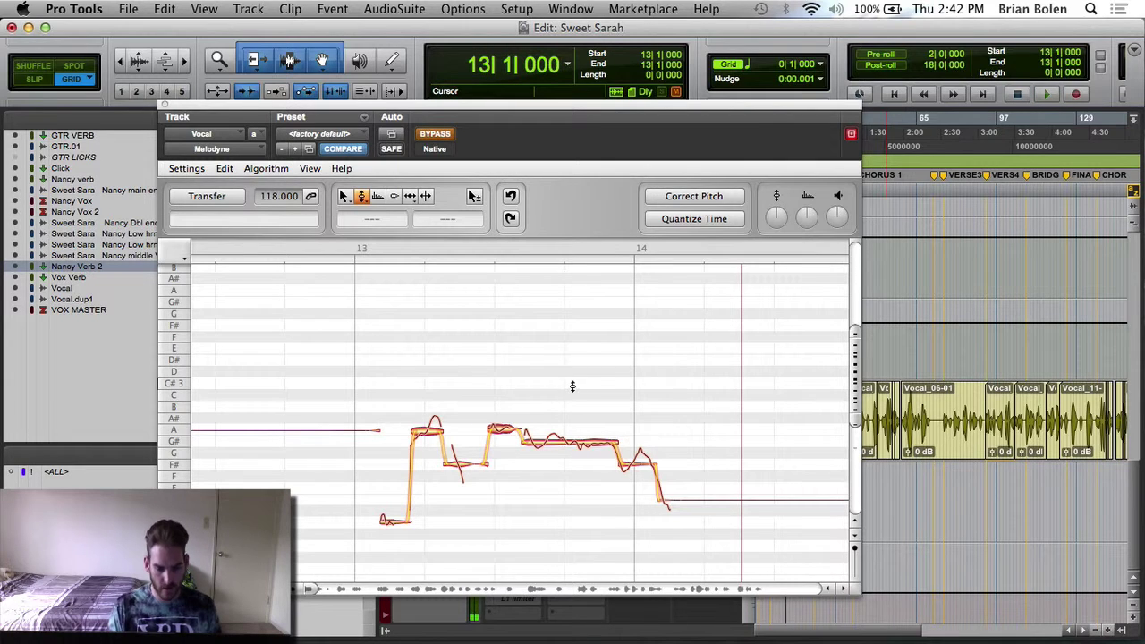
Step: Move the session position to bar 11 and play that vocal phrase with Melodyne still bypassed
scroll(567, 385, right, 5)
scroll(566, 384, left, 10)
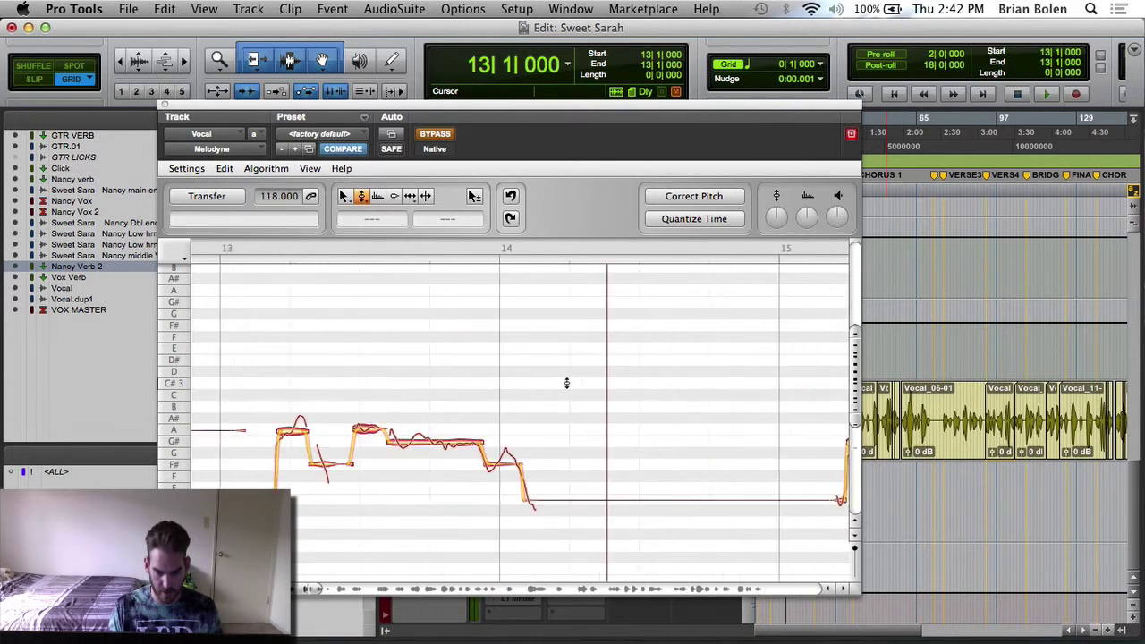
scroll(566, 382, left, 6)
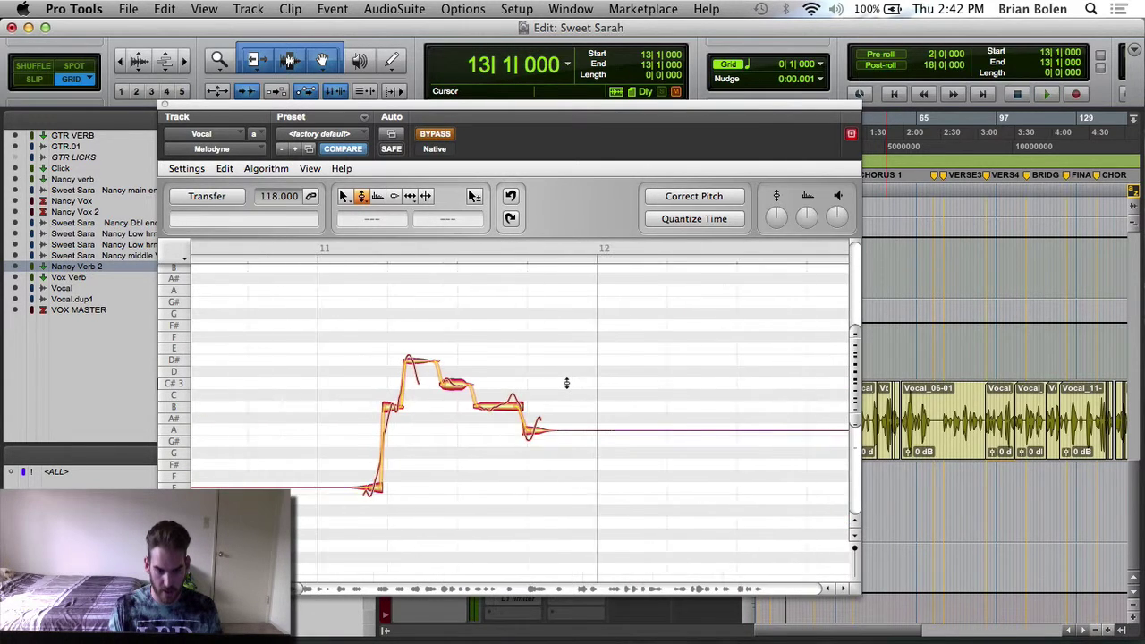
click(479, 65)
text(11)
key(Return)
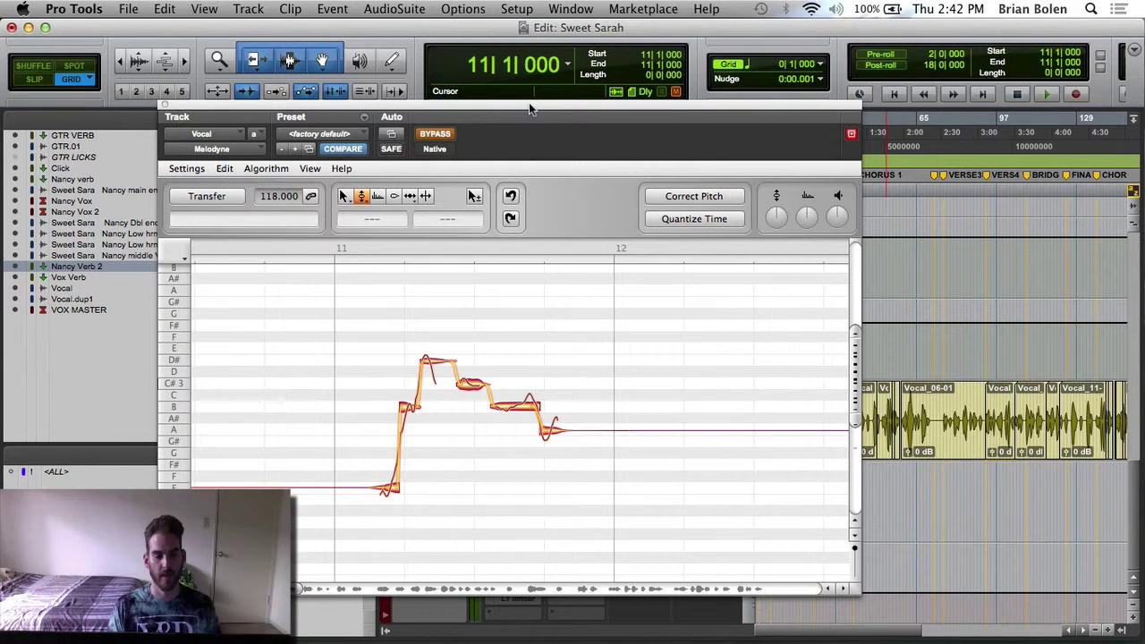
key(space)
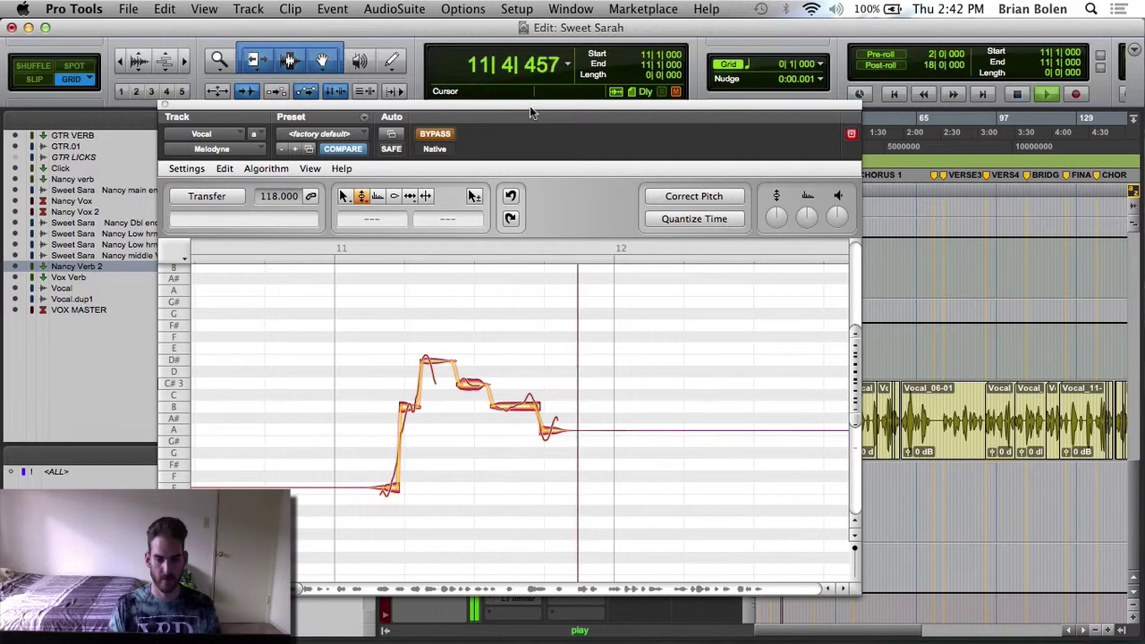
key(space)
Step: Take Melodyne out of bypass and replay the bar 11 phrase to compare the tuned vocal
click(434, 133)
key(space)
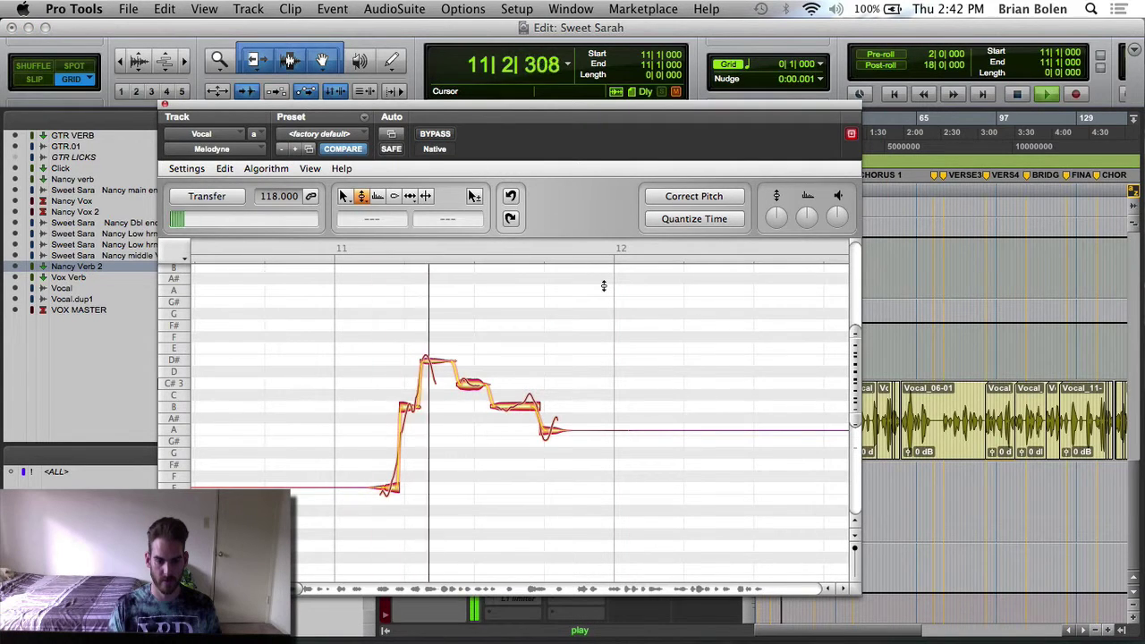
key(space)
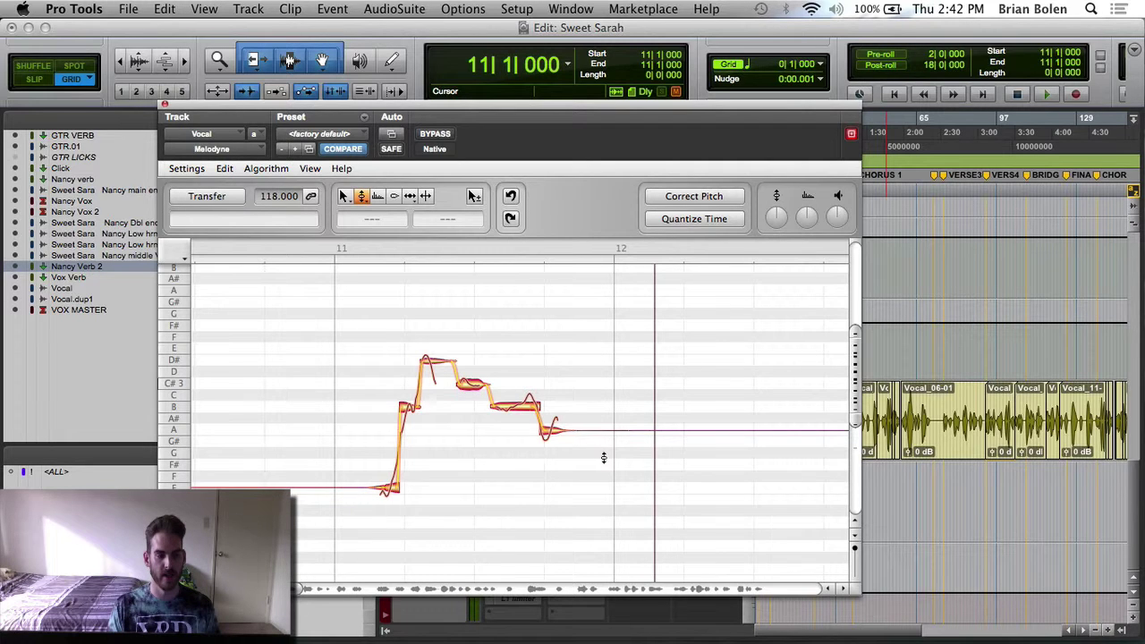
Step: Move the session position to bar 15 and play the phrase with Melodyne active
scroll(597, 462, right, 10)
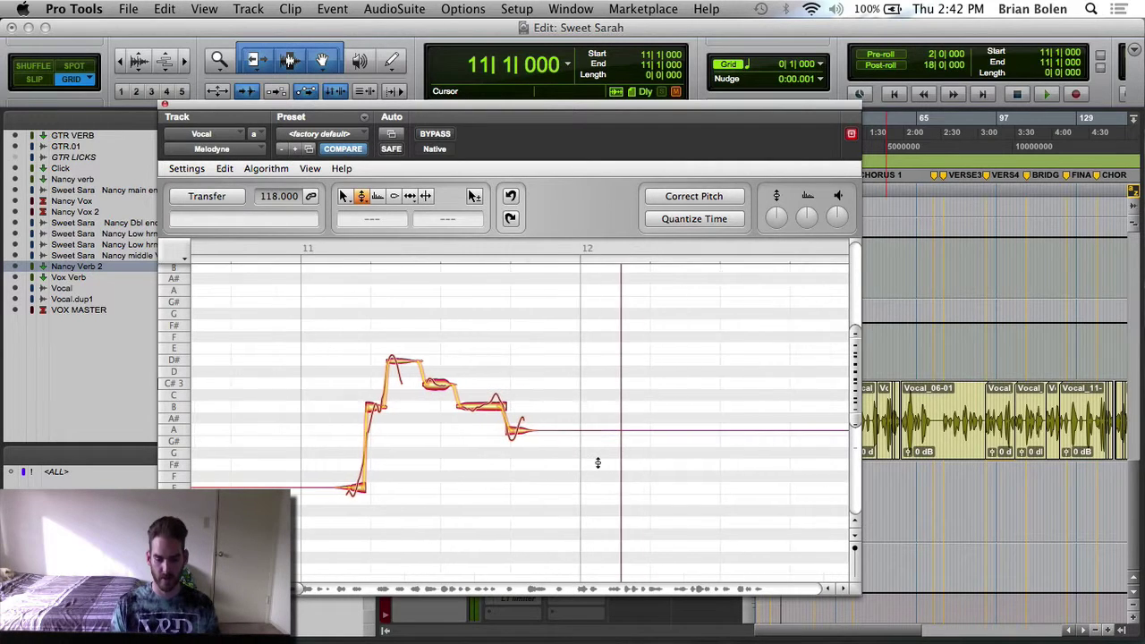
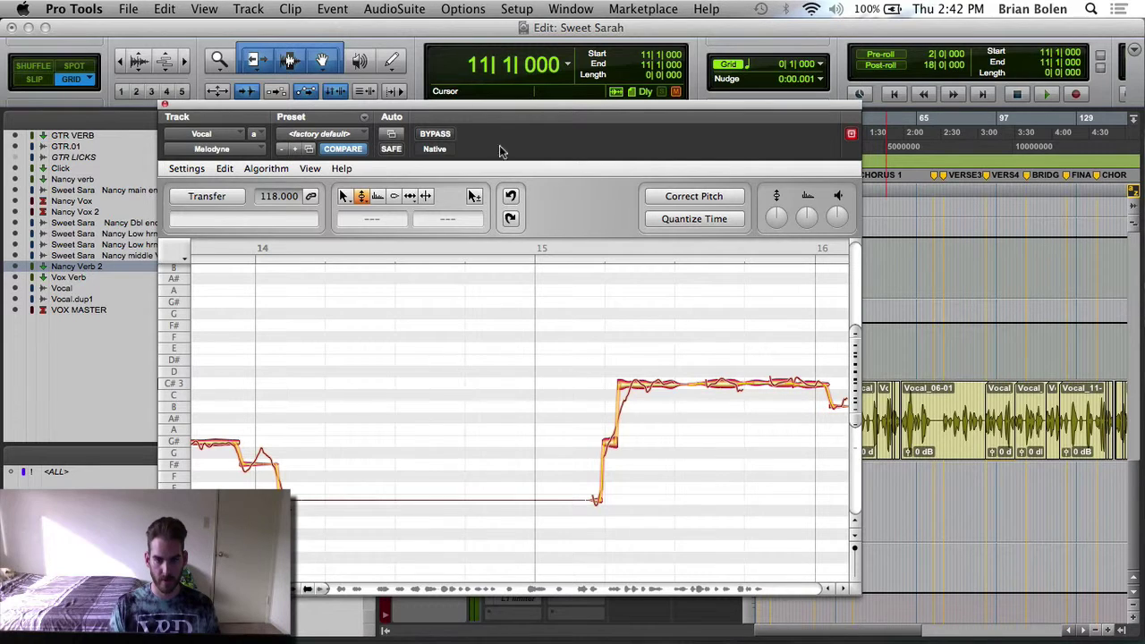
text(15)
key(Return)
key(space)
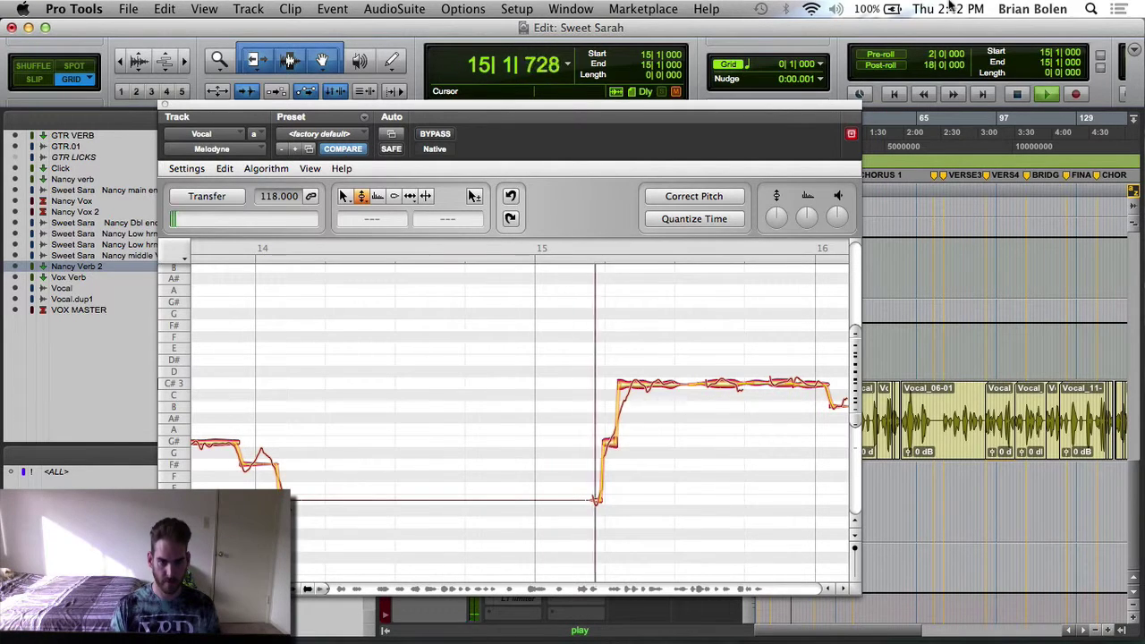
key(space)
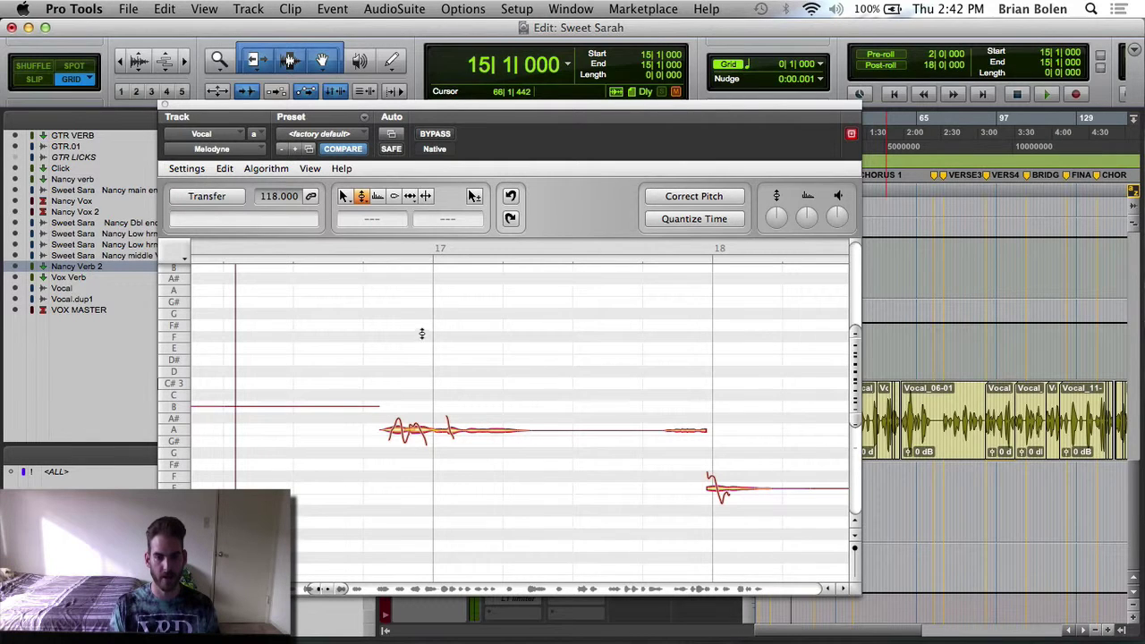
Step: Bypass Melodyne on the Vocal track and replay the bar 15 phrase for comparison
click(435, 134)
key(space)
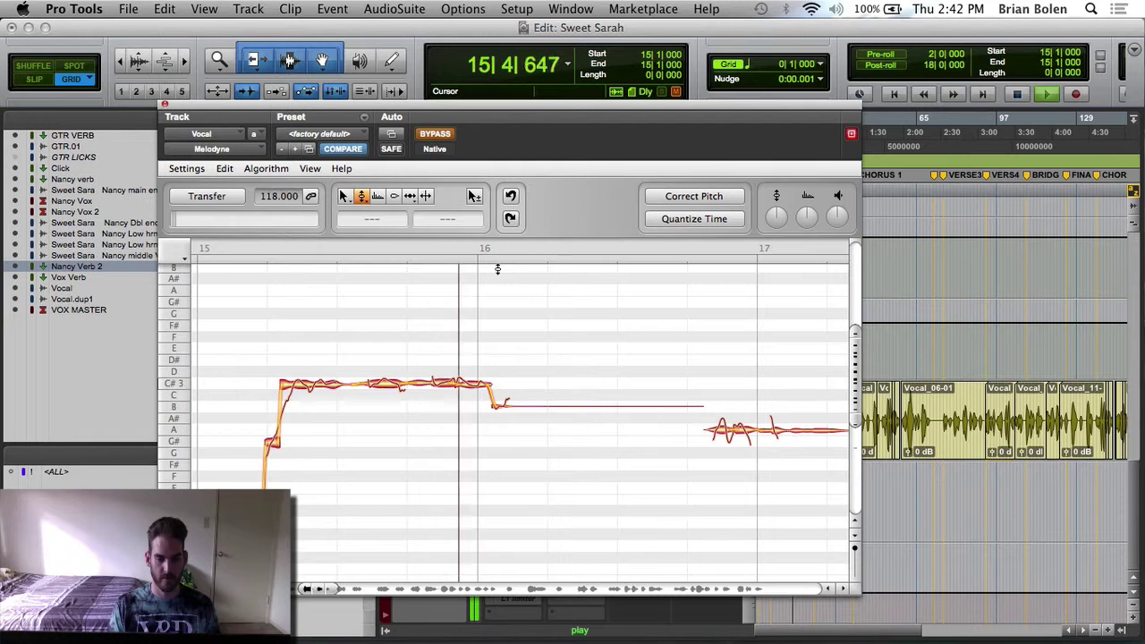
key(space)
Step: Reactivate Melodyne and move the session position to bar 42 for the phrase running into bar 44
click(436, 134)
scroll(501, 551, right, 15)
scroll(493, 494, right, 8)
click(467, 72)
text(42)
key(Return)
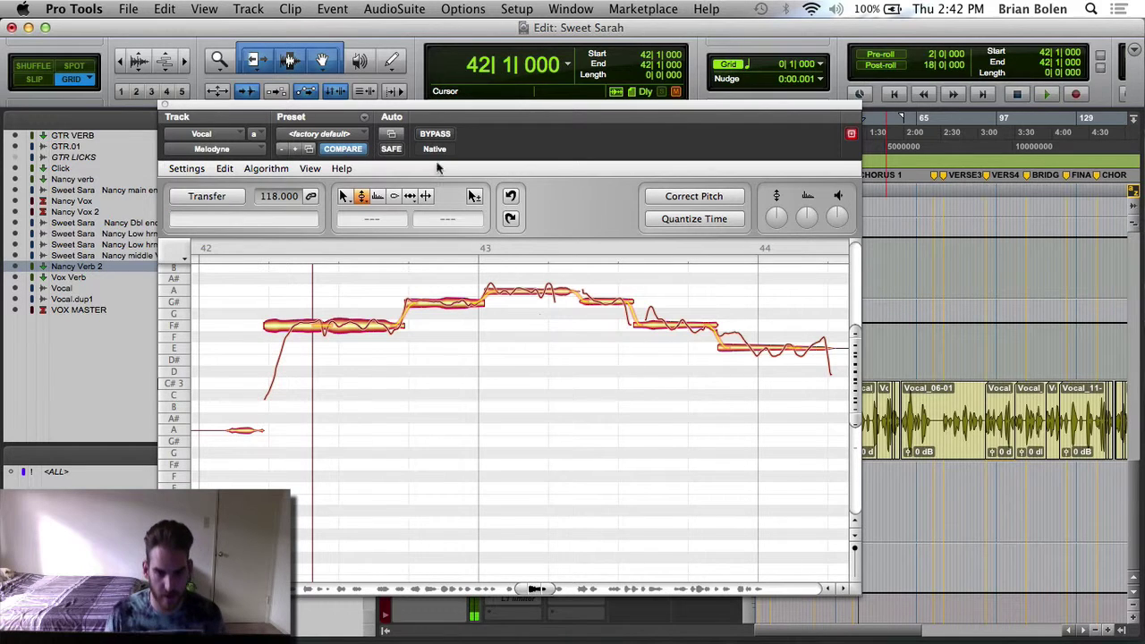
Step: Bypass Melodyne and play the original vocal phrase from bar 42
click(435, 134)
key(space)
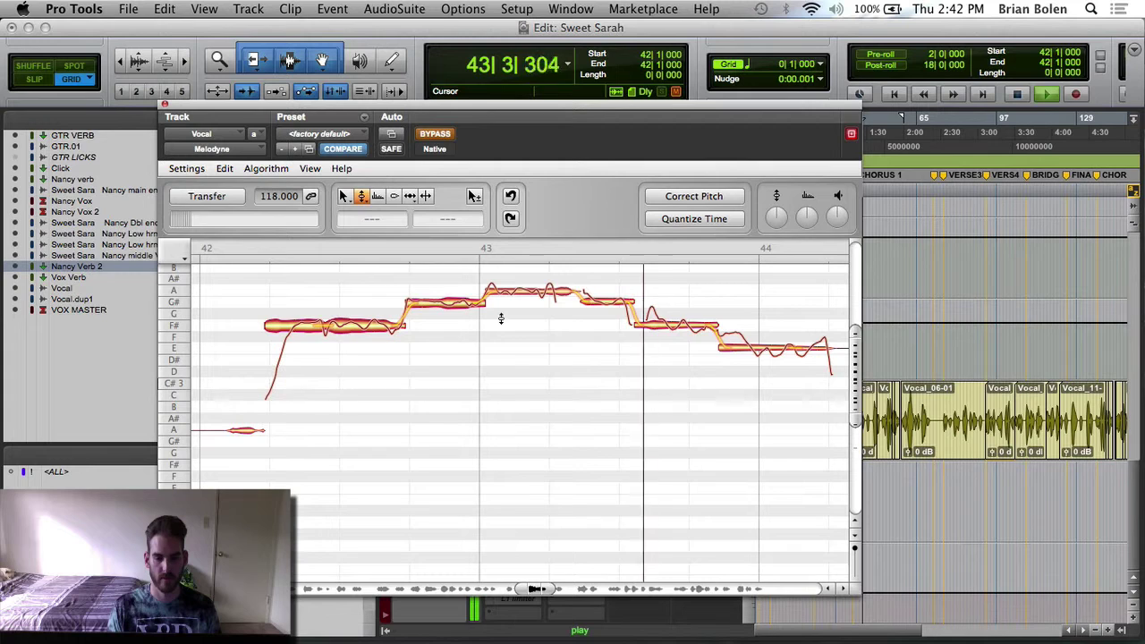
key(space)
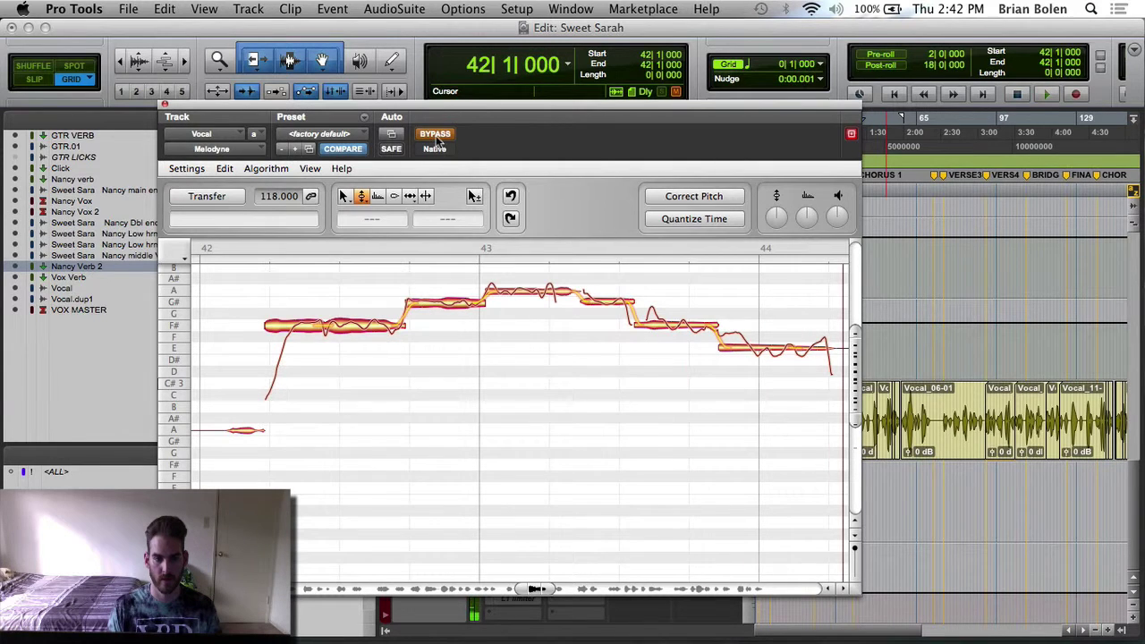
Step: Reactivate Melodyne and play the phrase from bar 42 again to hear the tuned version
click(435, 134)
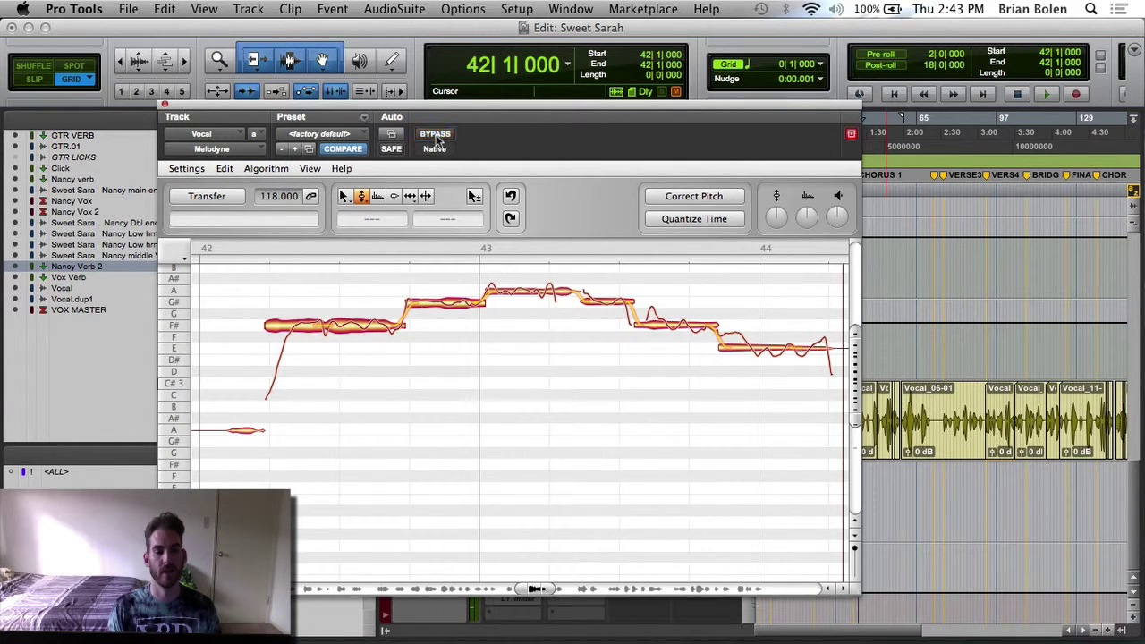
key(space)
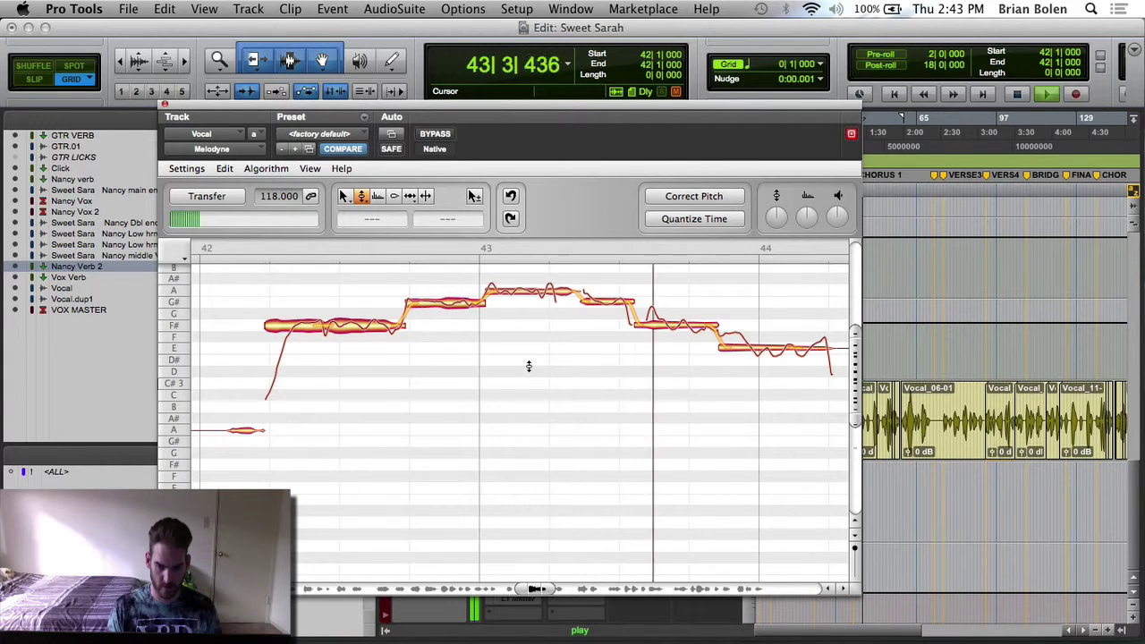
key(space)
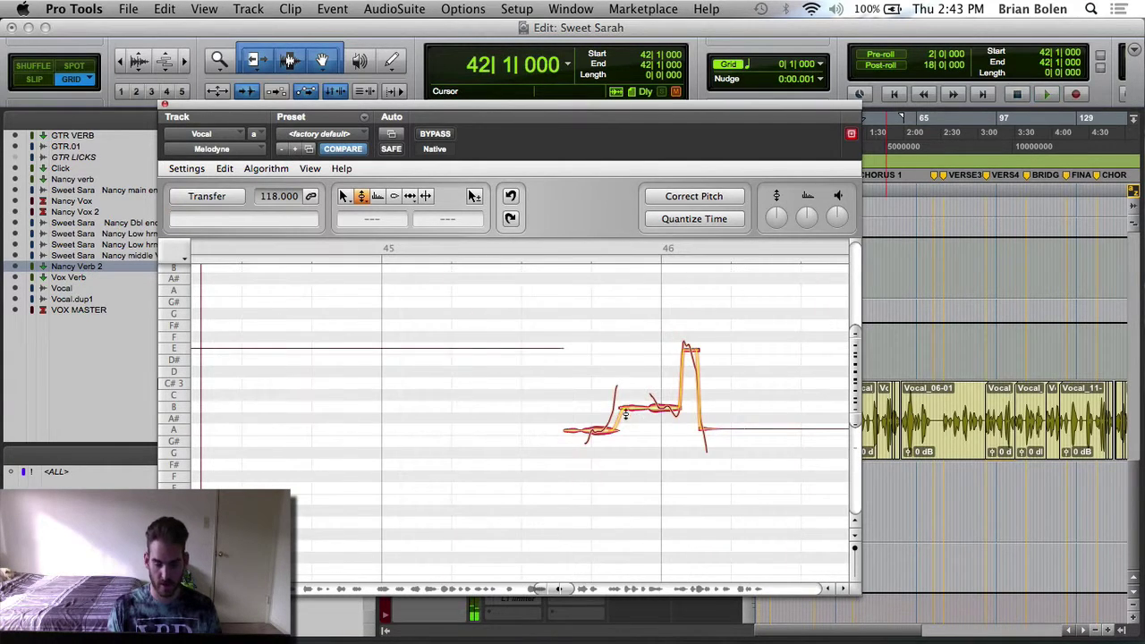
key(space)
key(space)
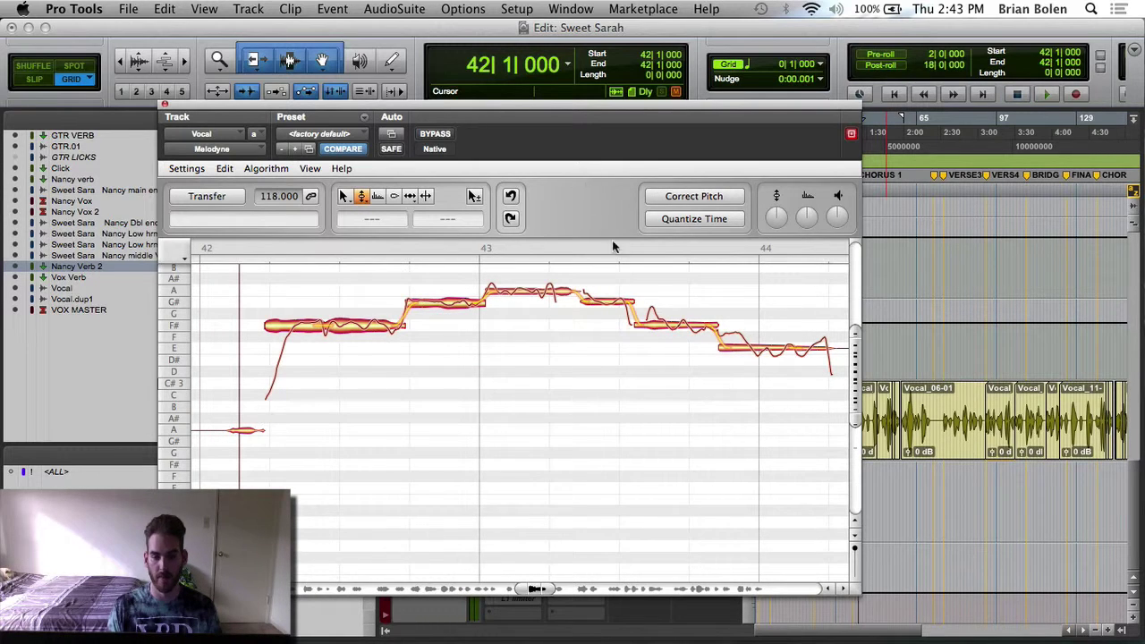
Step: Split the long E note shortly before bar 44 with the Note Separation Tool
drag(663, 288, 752, 378)
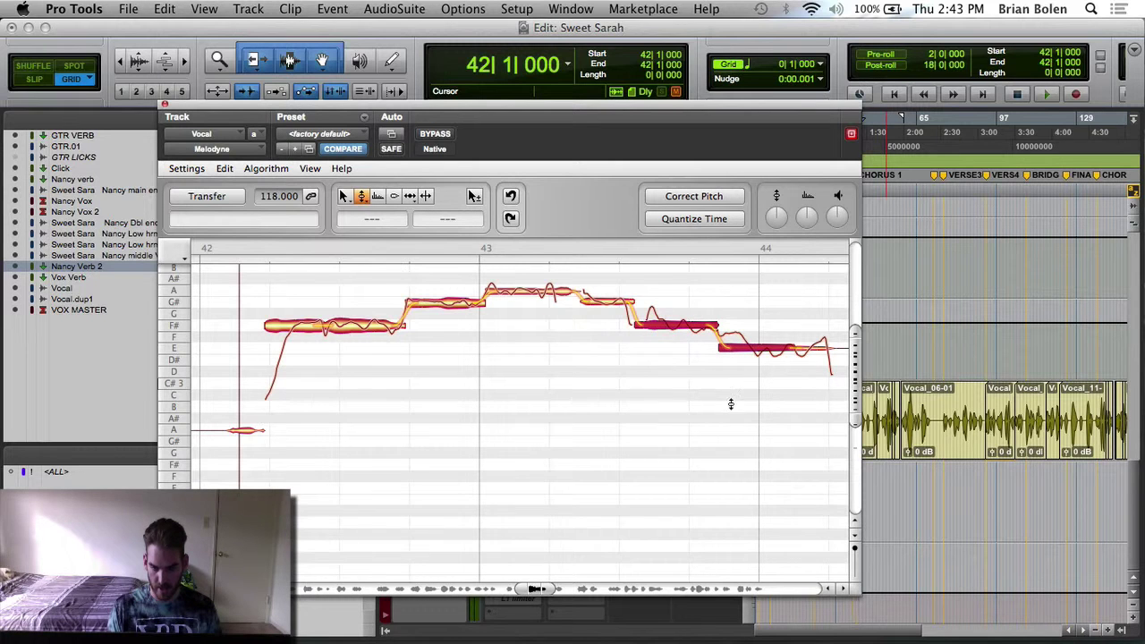
scroll(720, 395, right, 5)
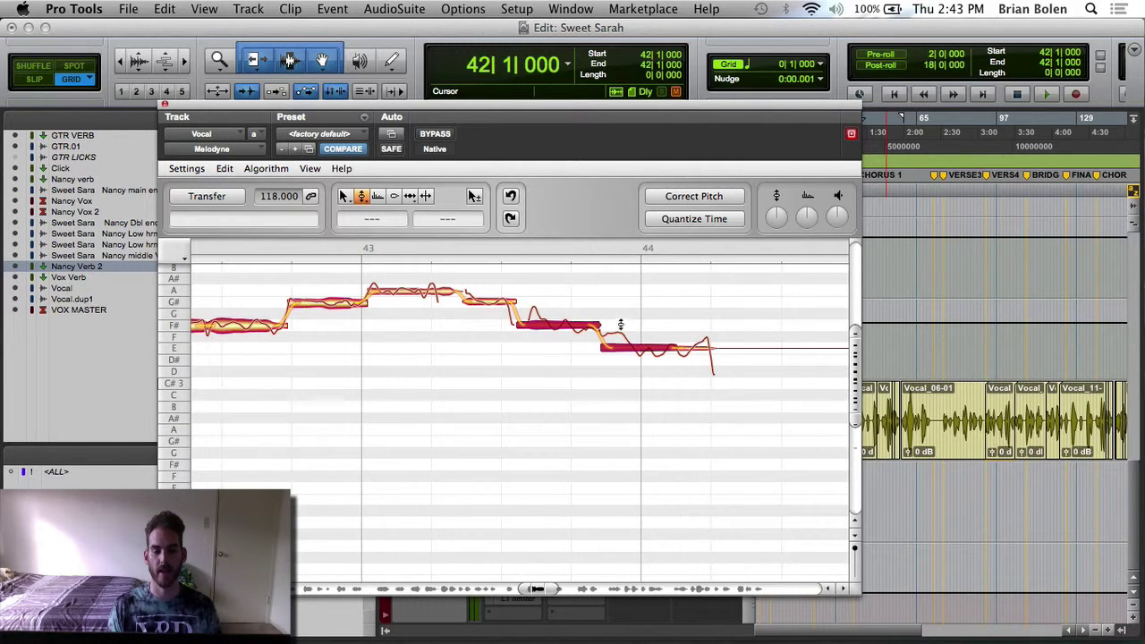
right_click(584, 294)
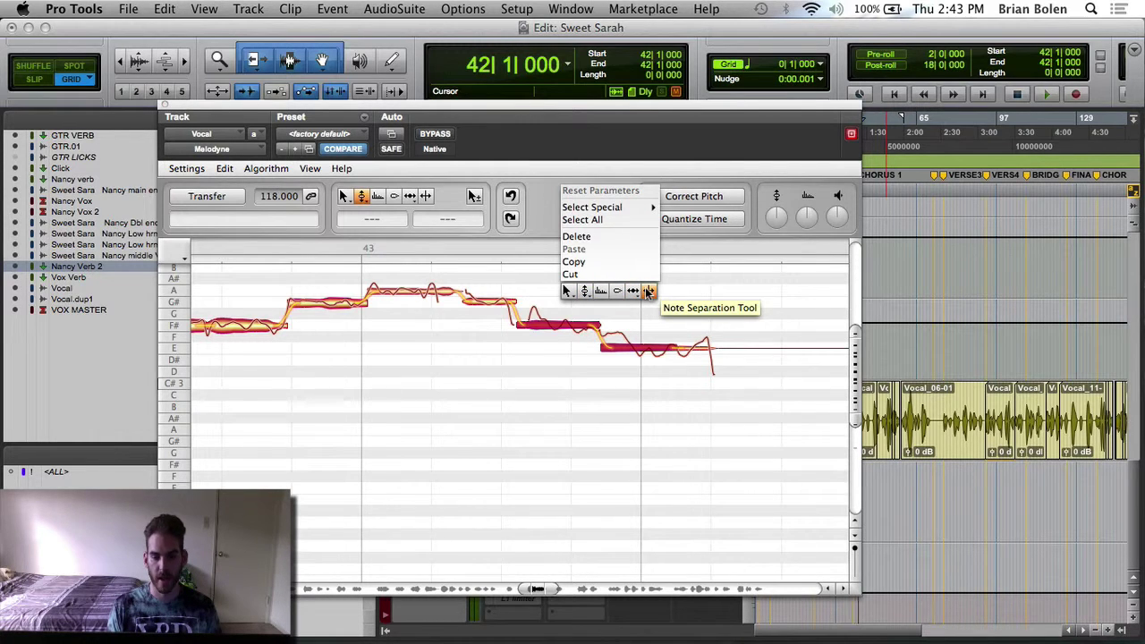
click(649, 291)
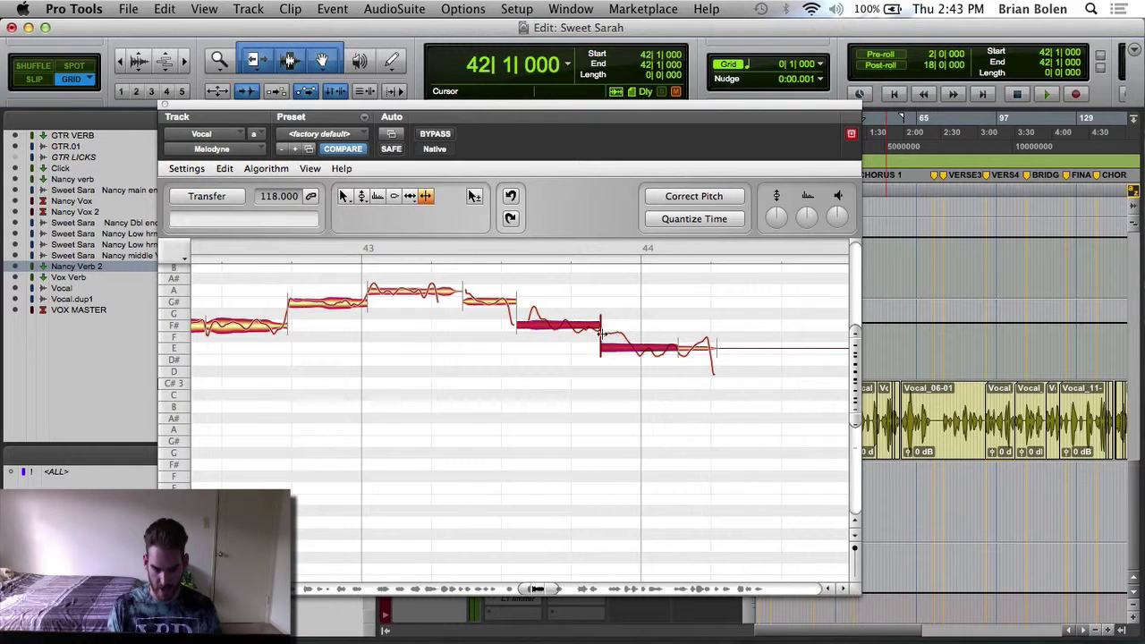
click(629, 343)
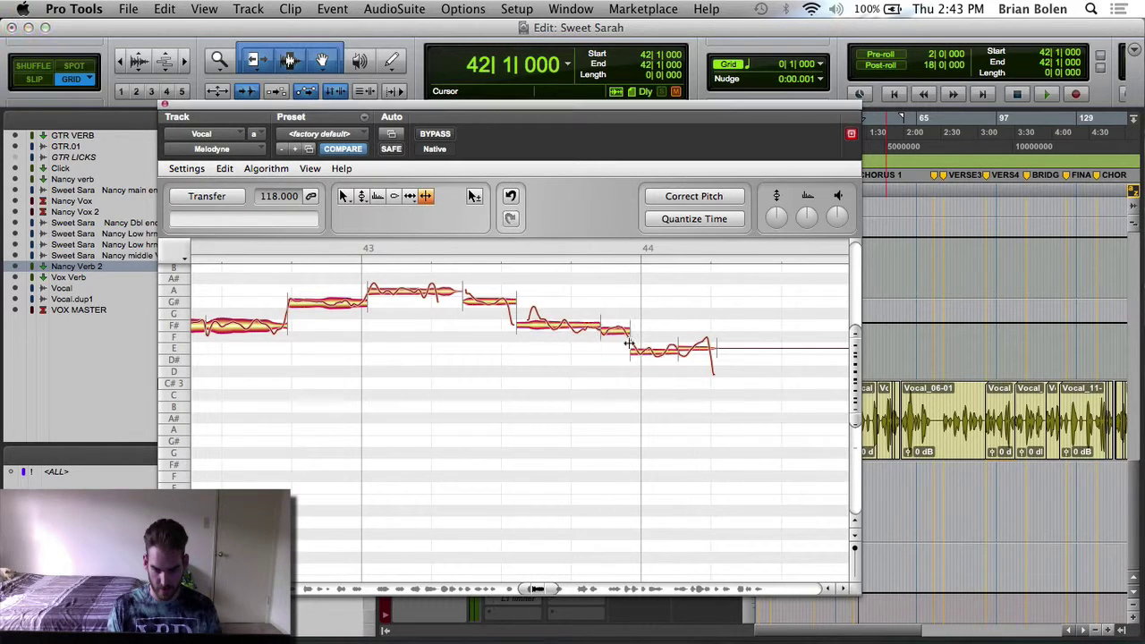
Step: Lower the short note split off just before bar 44 to F 3 at 0 ct with the Pitch Tool
right_click(587, 307)
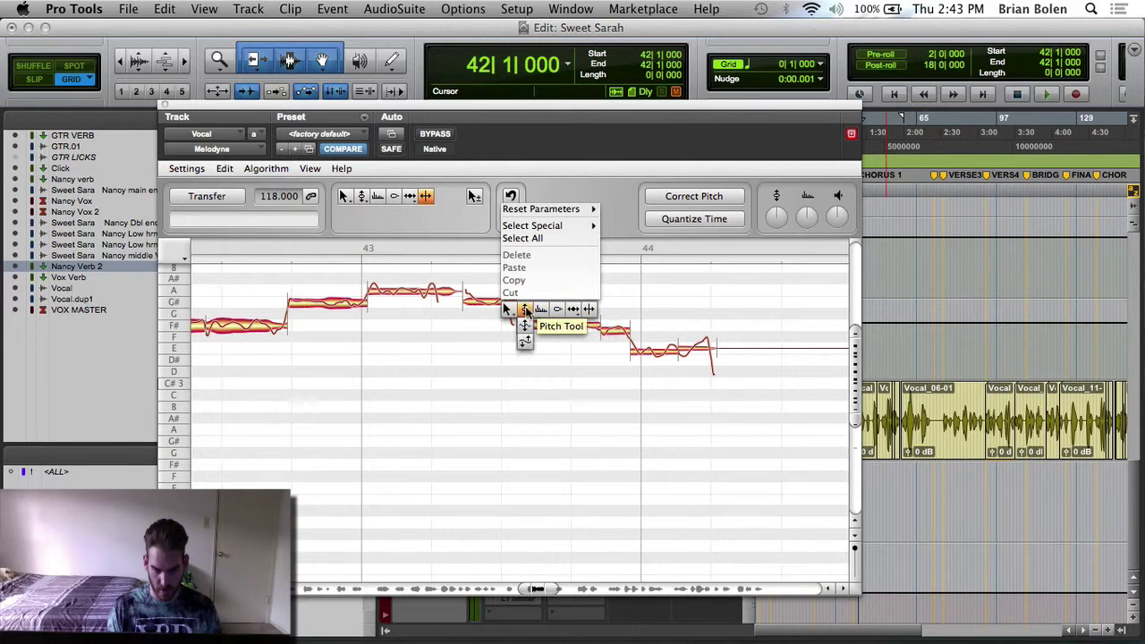
click(518, 310)
click(611, 334)
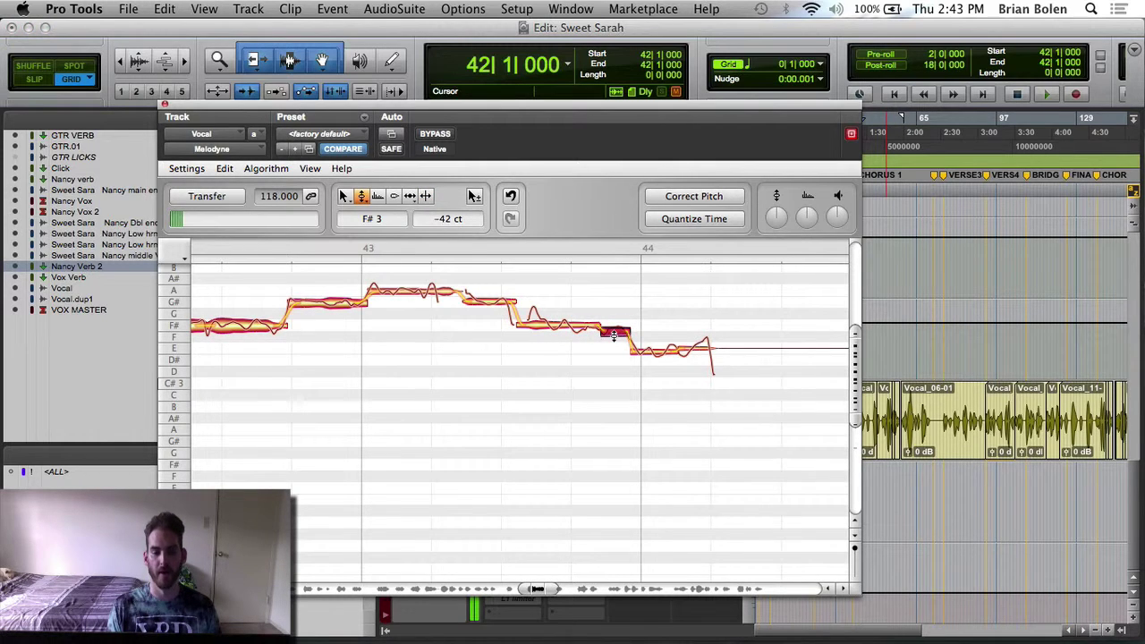
drag(608, 333, 609, 340)
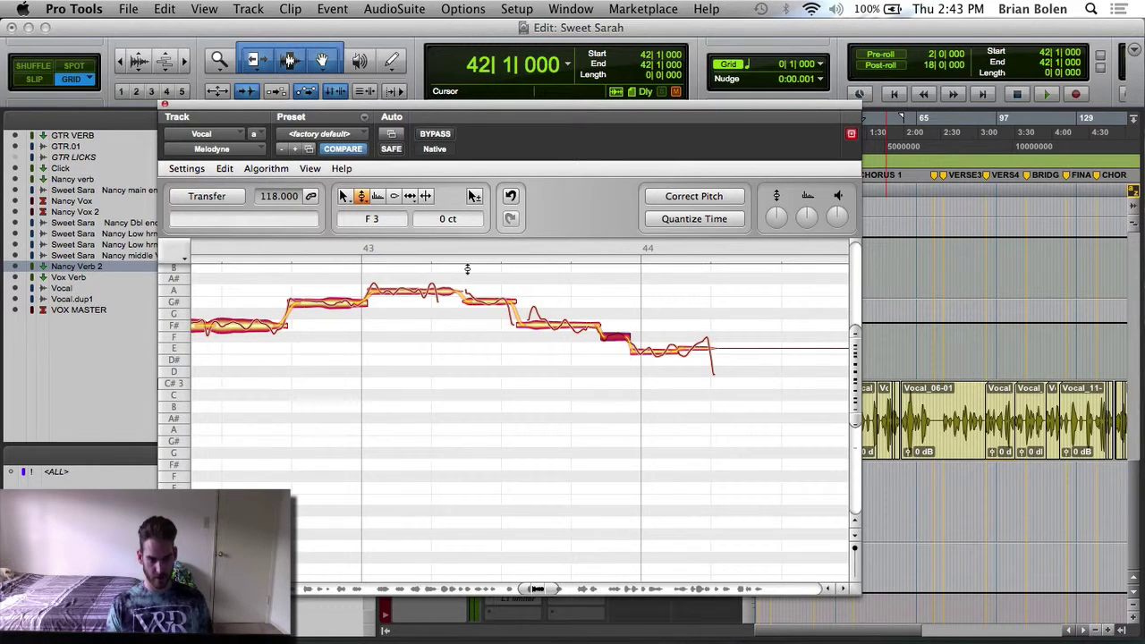
Step: Deselect the edited note and play the phrase from bar 42 to check the pitch change
click(566, 293)
key(space)
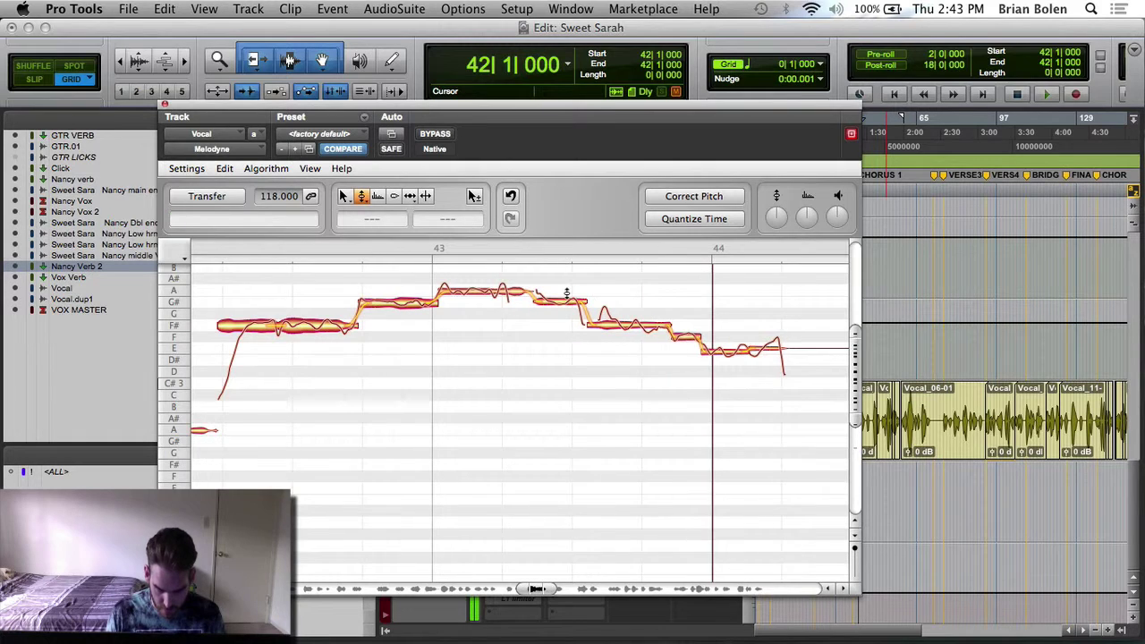
scroll(604, 355, right, 2)
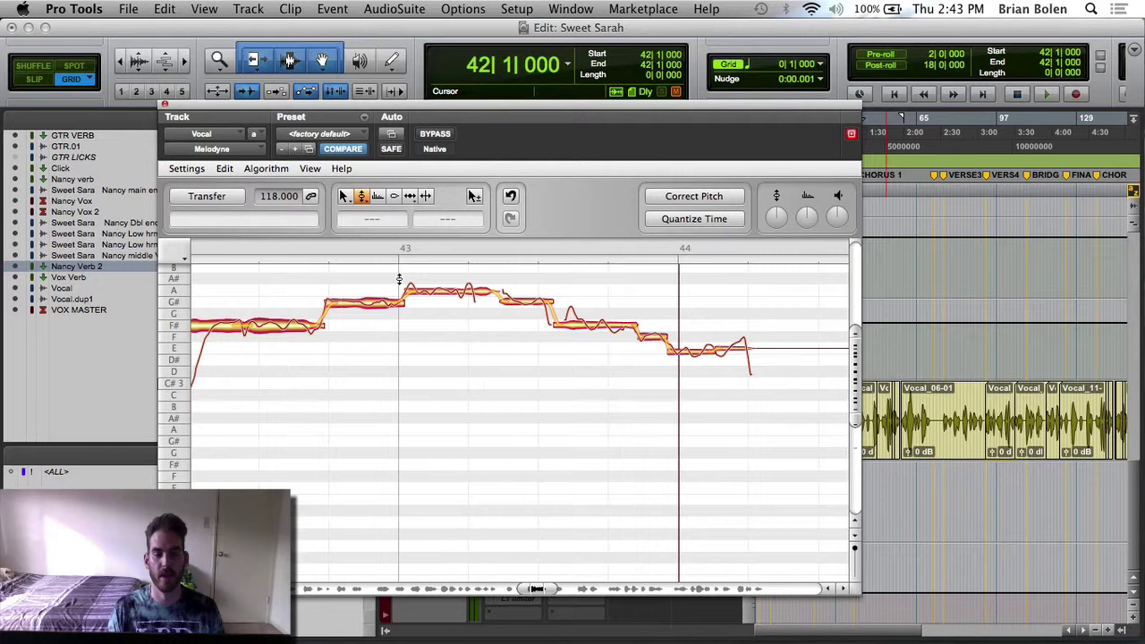
key(space)
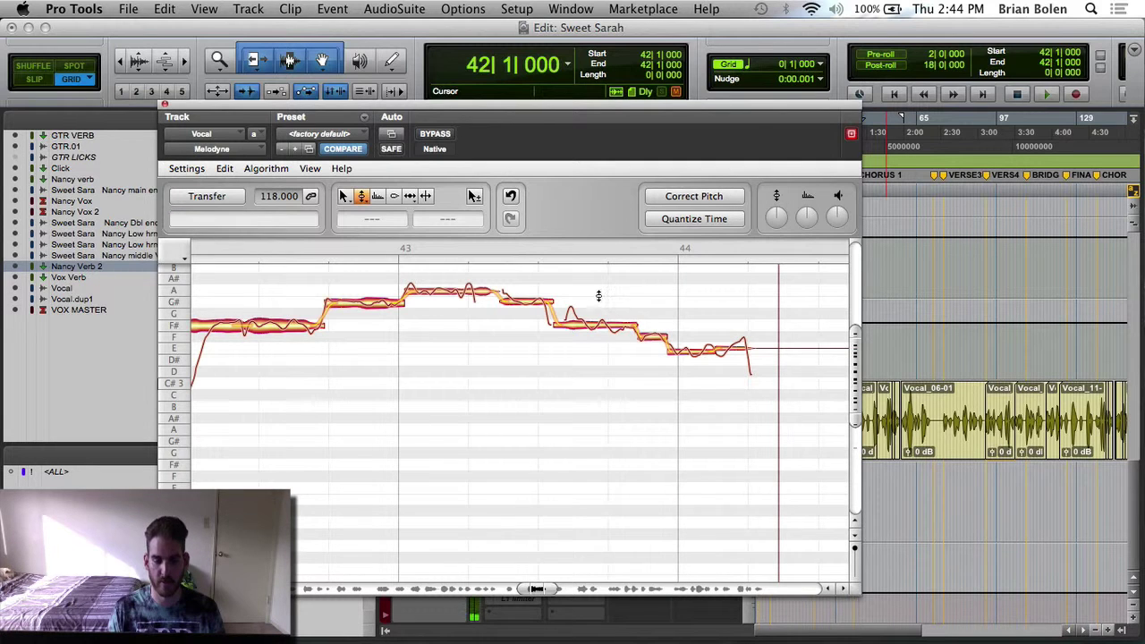
key(space)
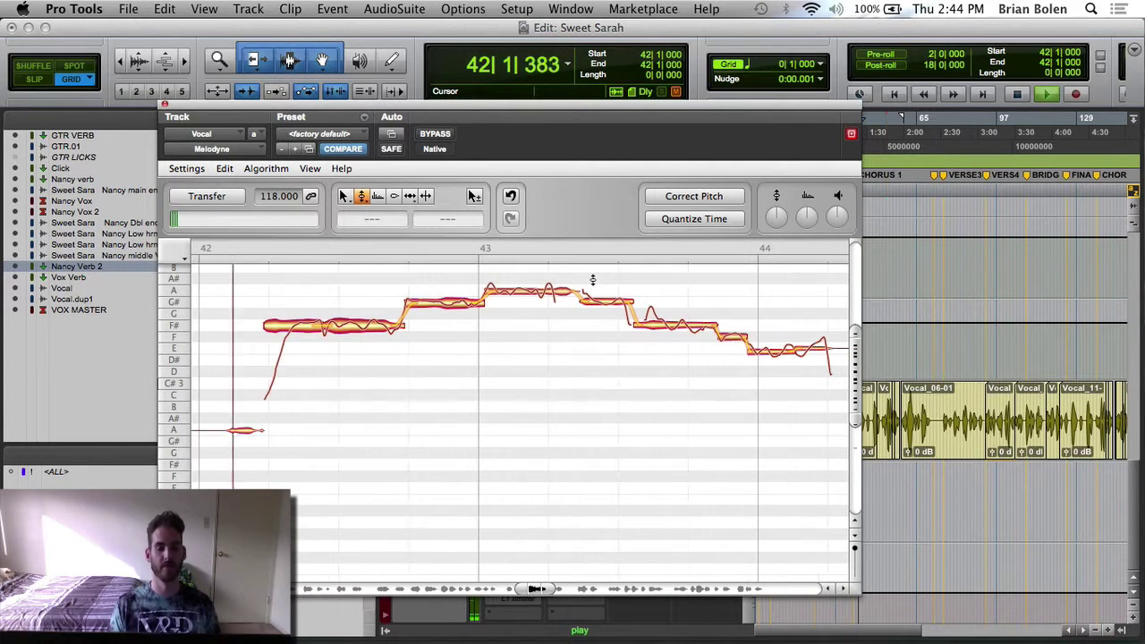
key(space)
Step: Move the session position to bar 43, closer to the edited note
scroll(650, 374, right, 4)
scroll(649, 374, right, 2)
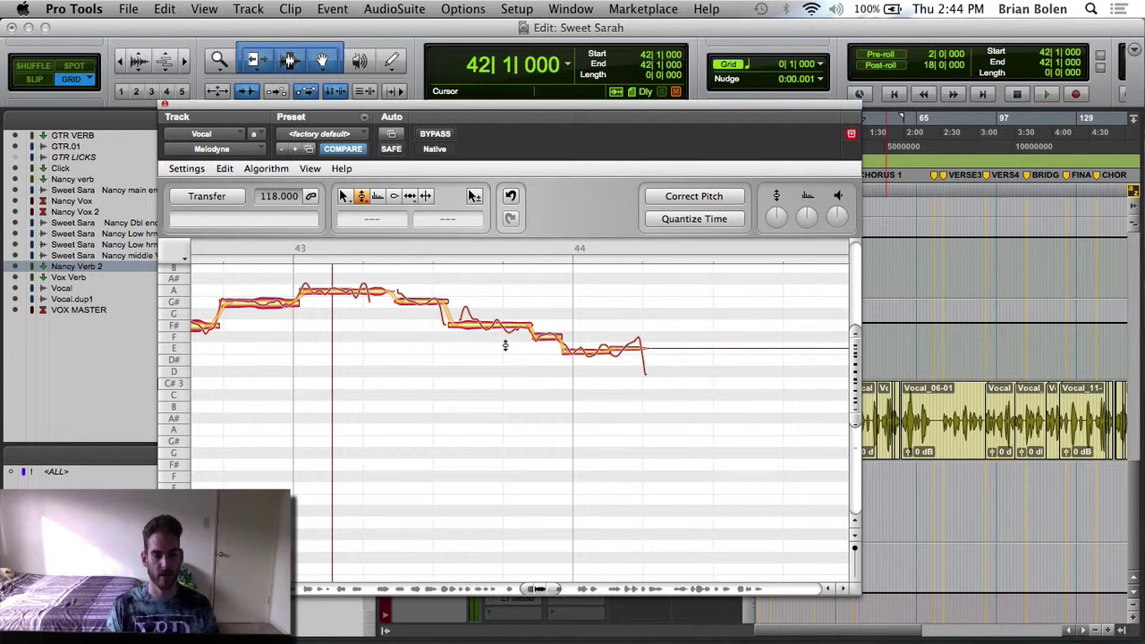
click(481, 62)
text(43)
key(Return)
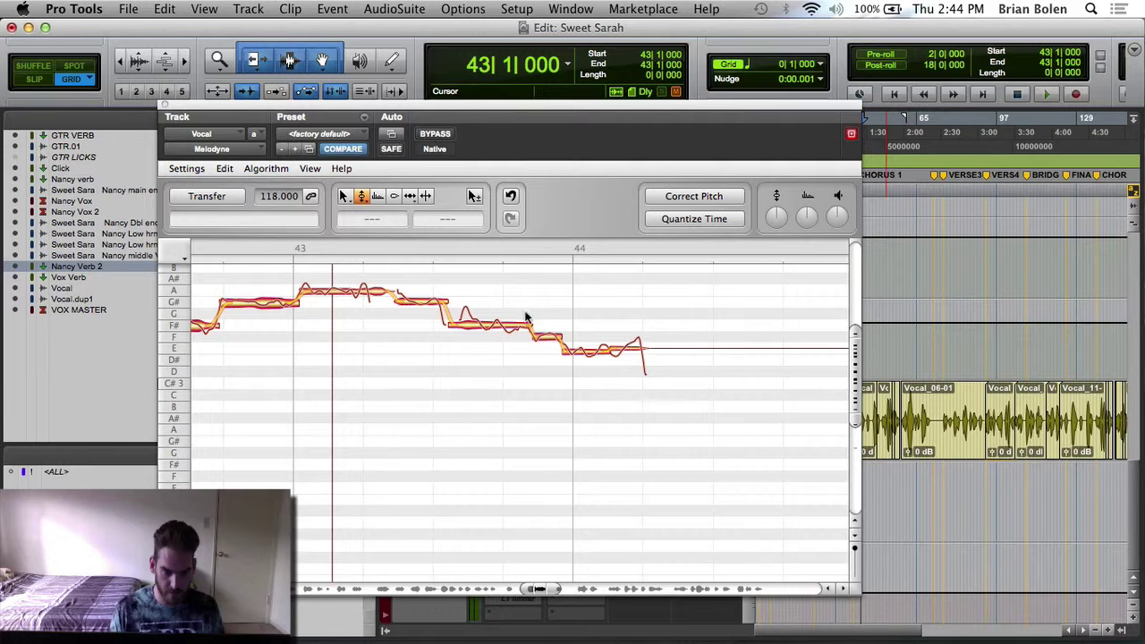
Step: Try the short note just before bar 44 at E 3, 0 ct, and play the phrase from bar 43
drag(541, 338, 542, 347)
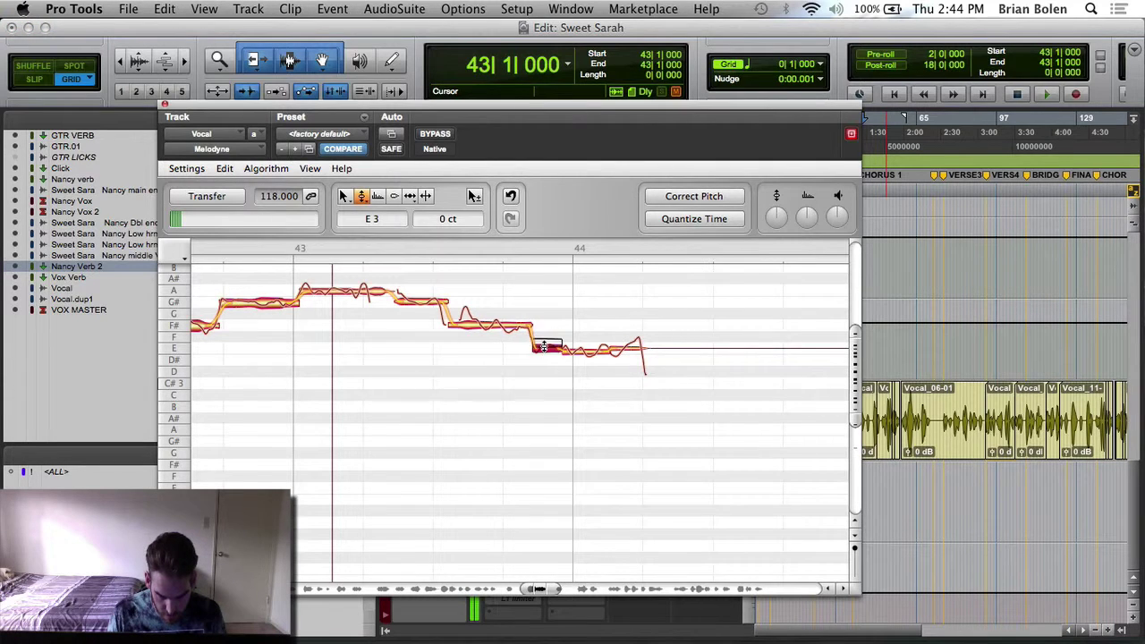
key(space)
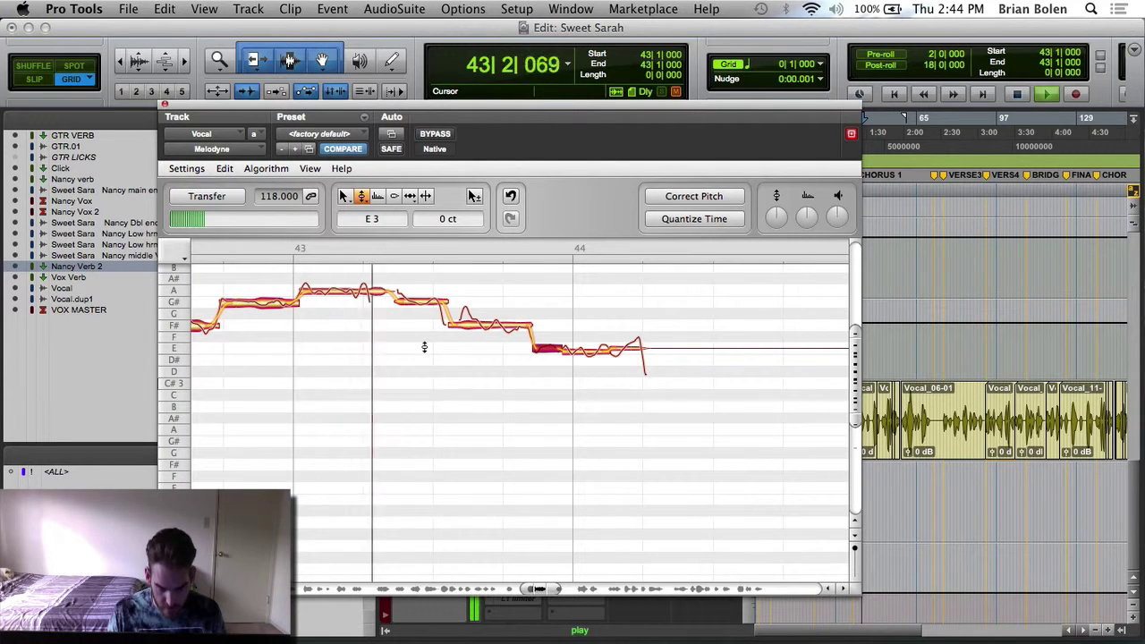
key(space)
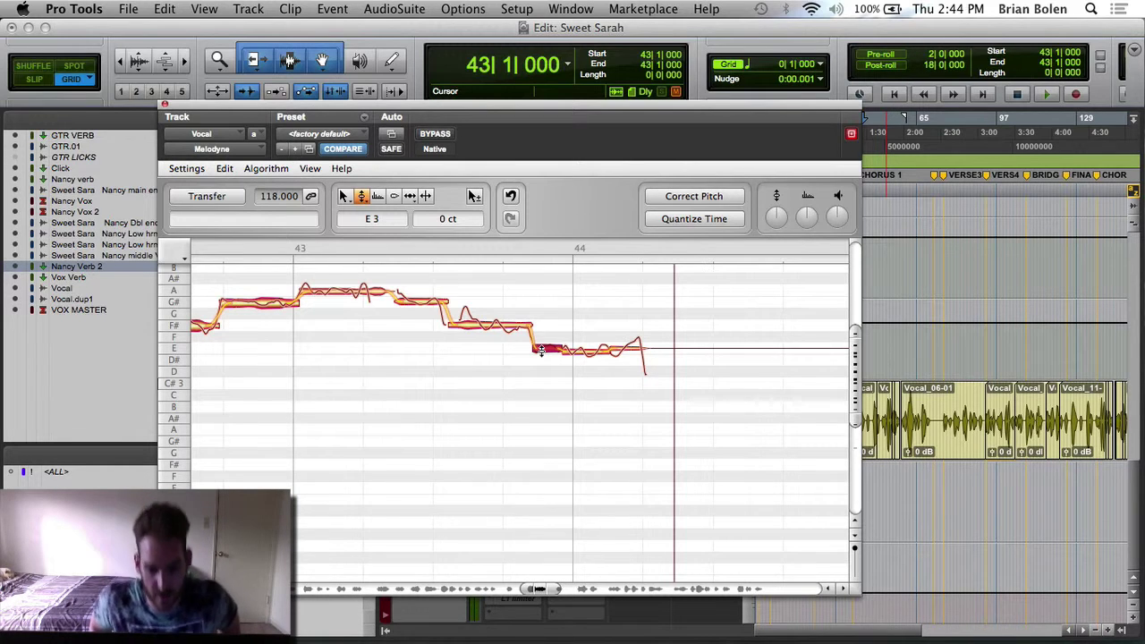
Step: Raise the short note just before bar 44 to F# 3 at 0 ct and play the phrase from bar 43
drag(537, 350, 540, 332)
key(space)
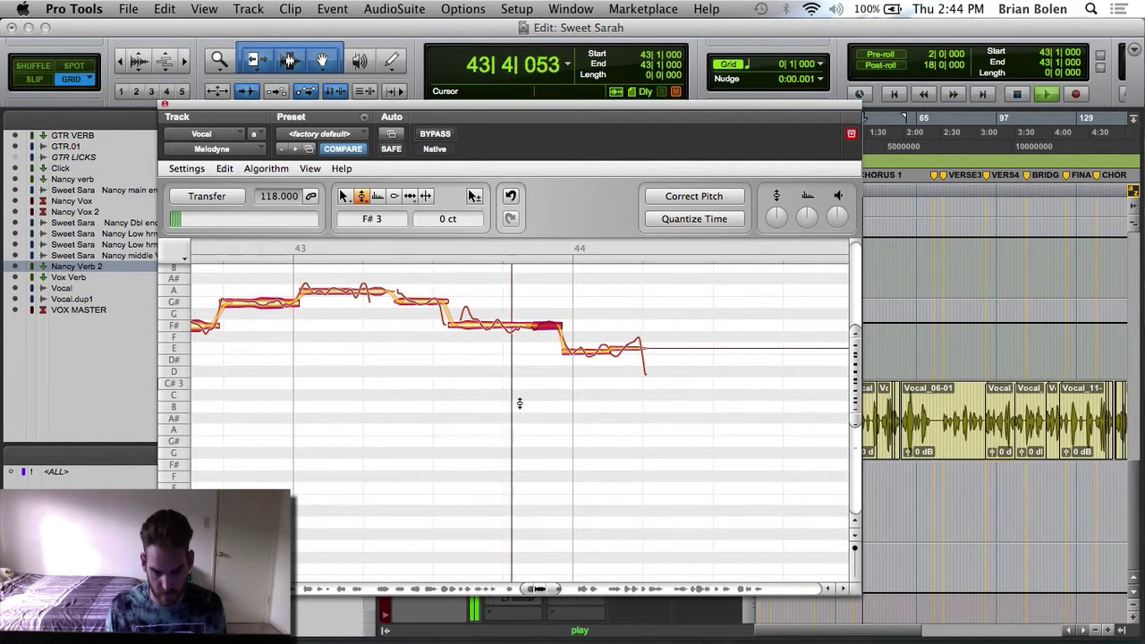
key(space)
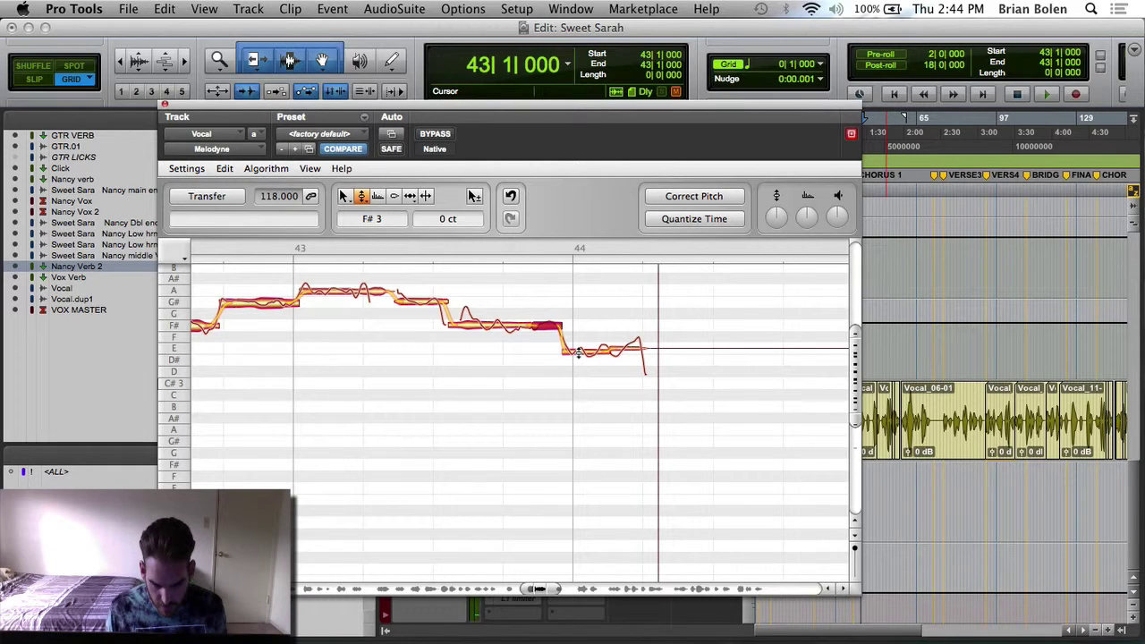
Step: Tune the note starting at bar 44 to E 3 at 0 ct and deselect it
click(578, 353)
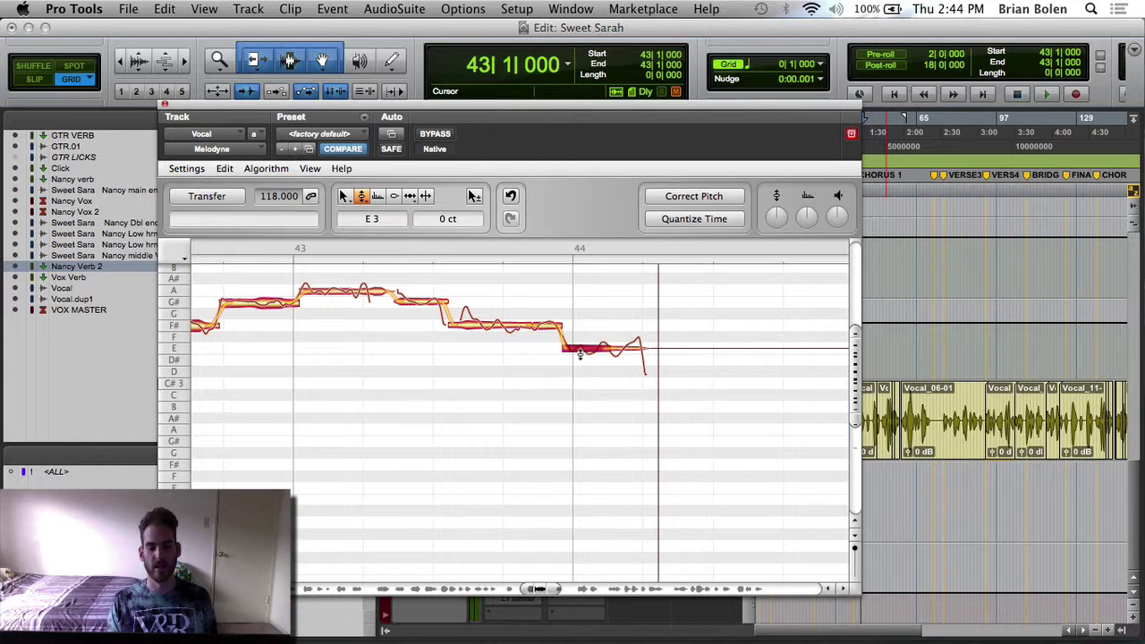
drag(579, 352, 581, 351)
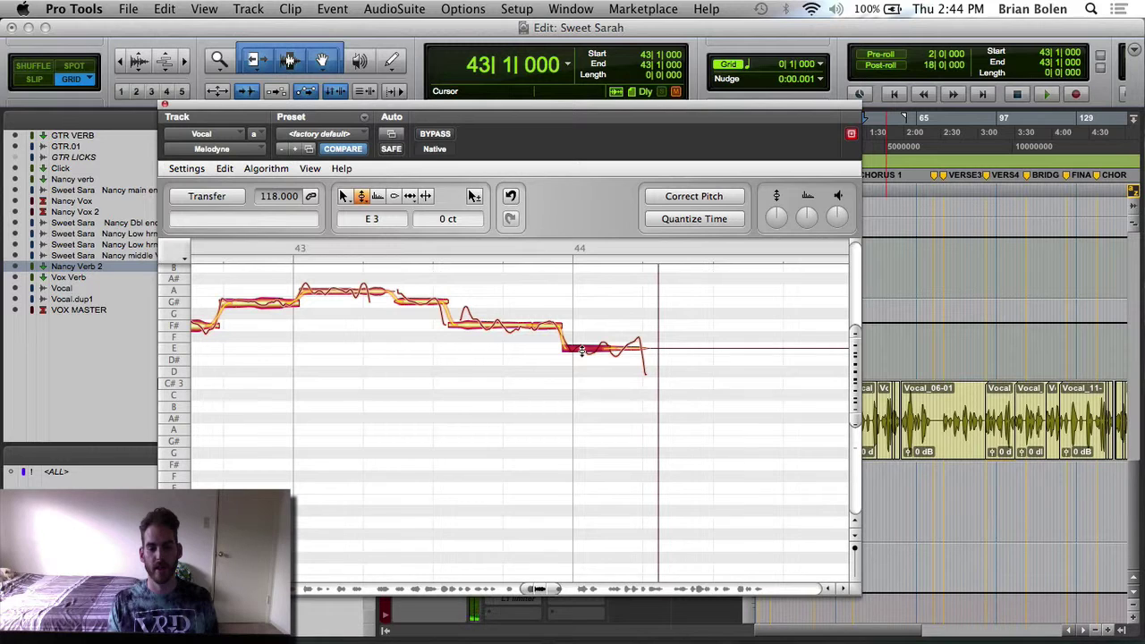
click(405, 340)
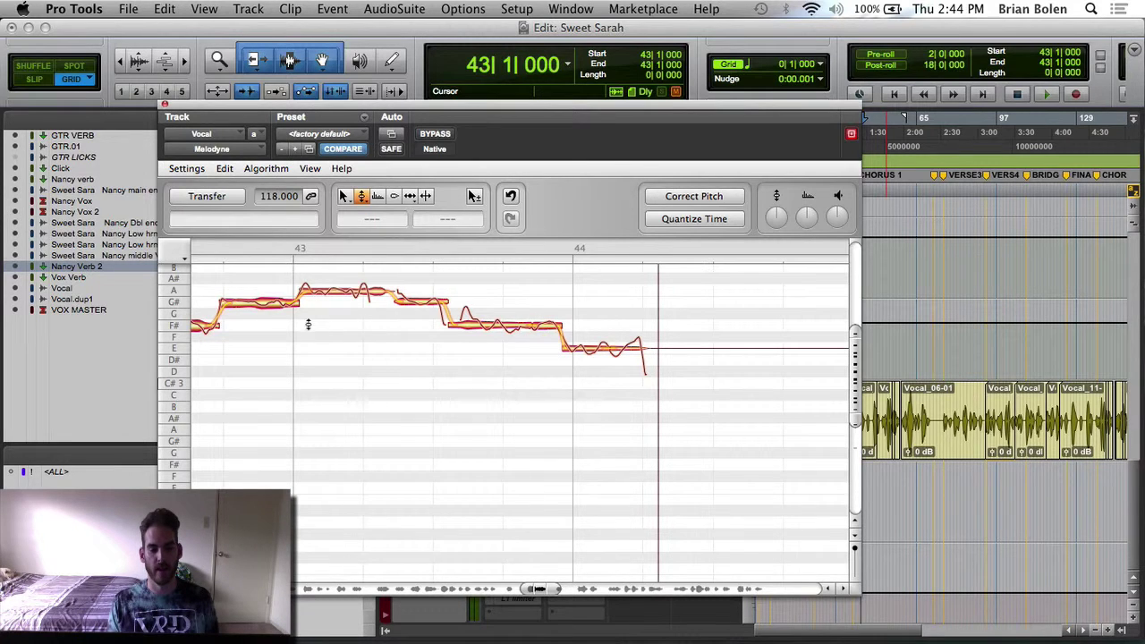
Step: Play the phrase from bar 43 to hear the tuned ending notes
key(space)
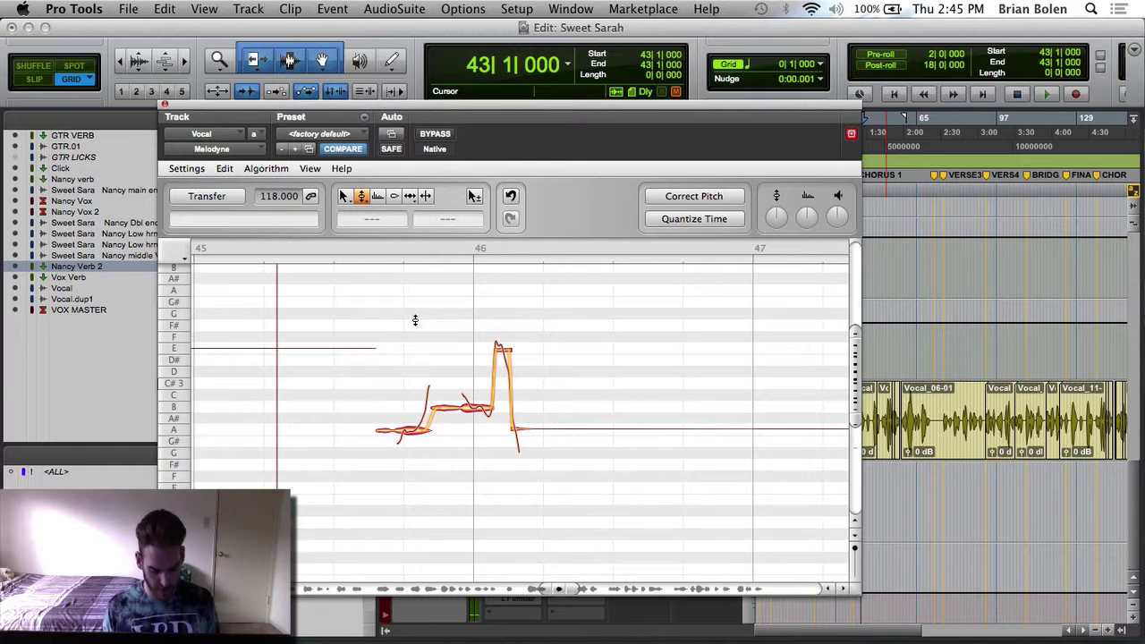
key(space)
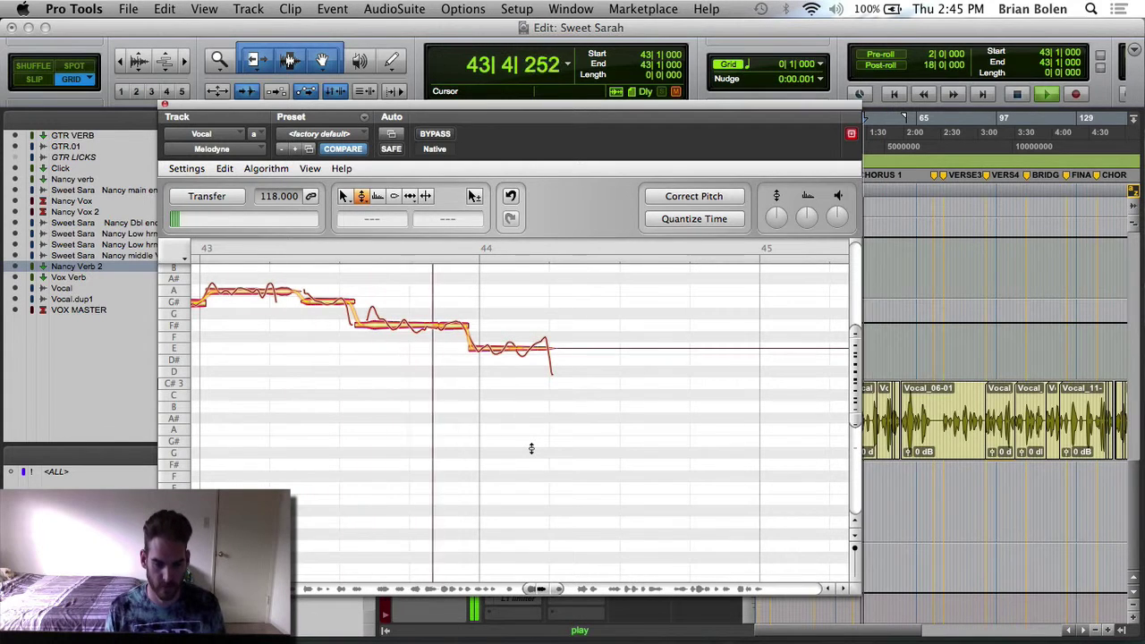
key(space)
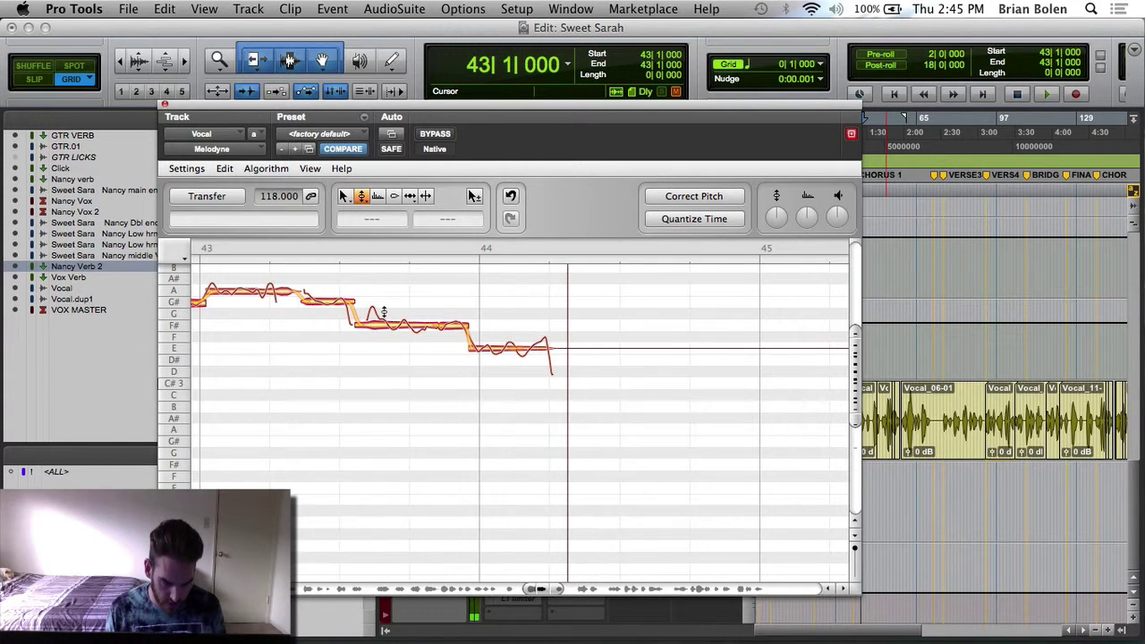
Step: Set the pitch drift of the long F# note between bars 43 and 44 to -92.7 % and deselect it
right_click(380, 304)
click(388, 304)
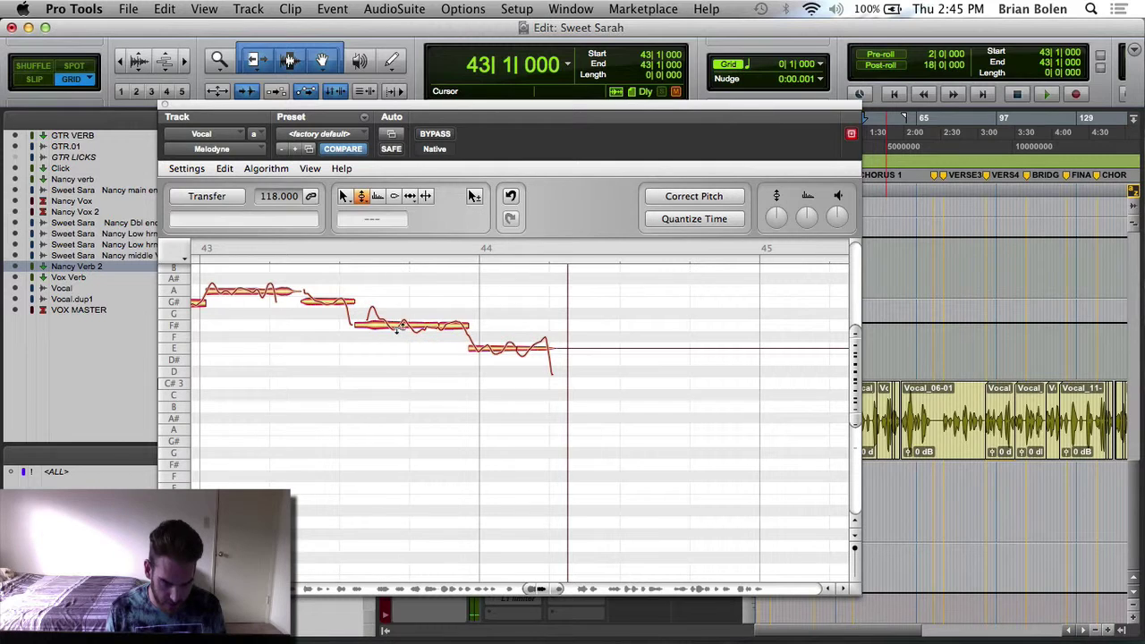
drag(380, 324, 377, 416)
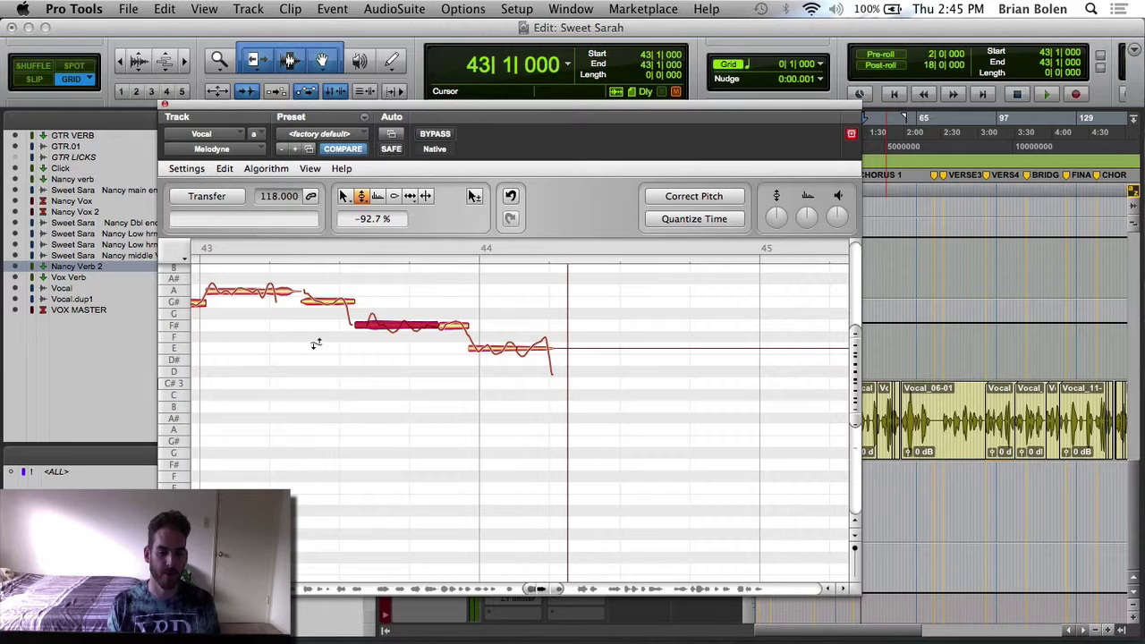
click(375, 389)
Step: Return to the regular Pitch Tool and play from bar 43 to check the drift correction
right_click(374, 389)
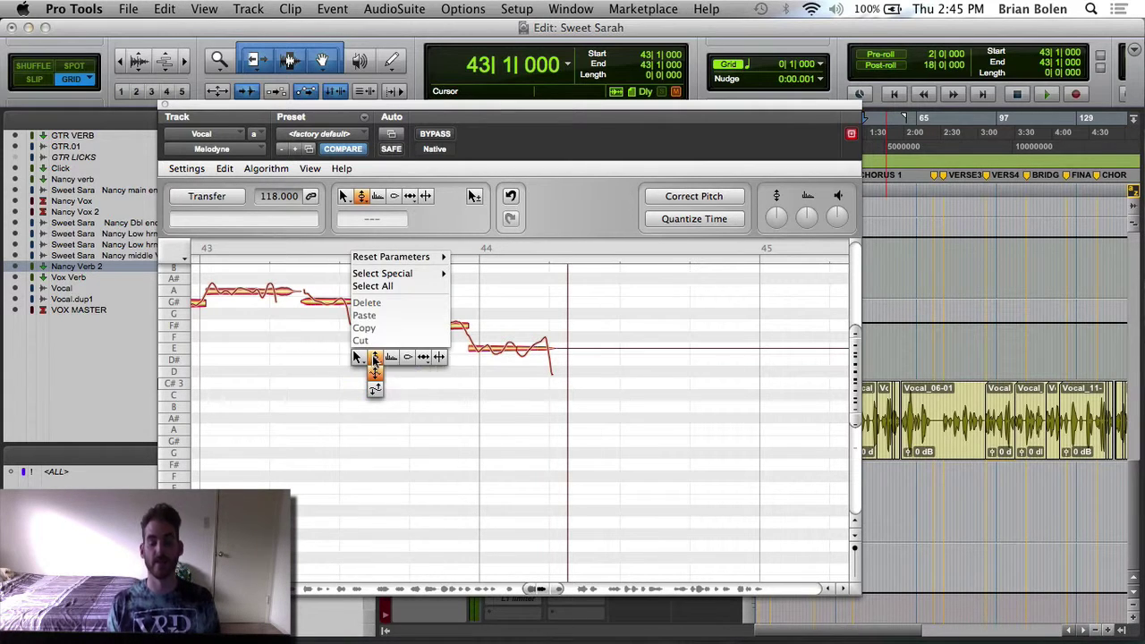
click(372, 360)
key(space)
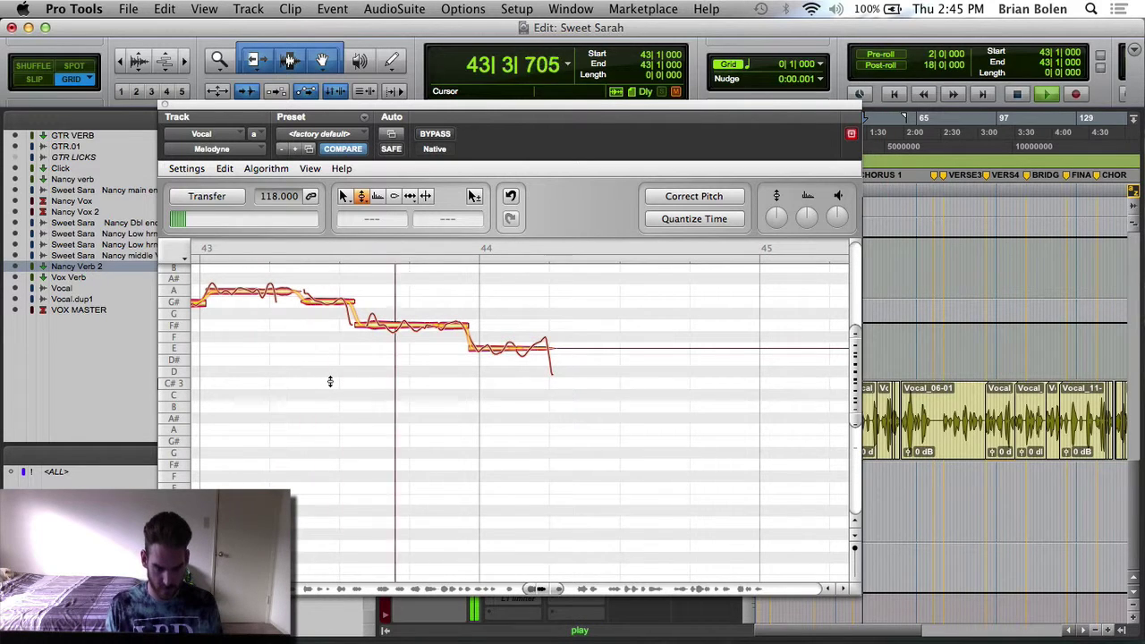
key(space)
Step: Split the long F# note between bars 43 and 44 near its middle with the Note Separation Tool
right_click(330, 382)
click(349, 372)
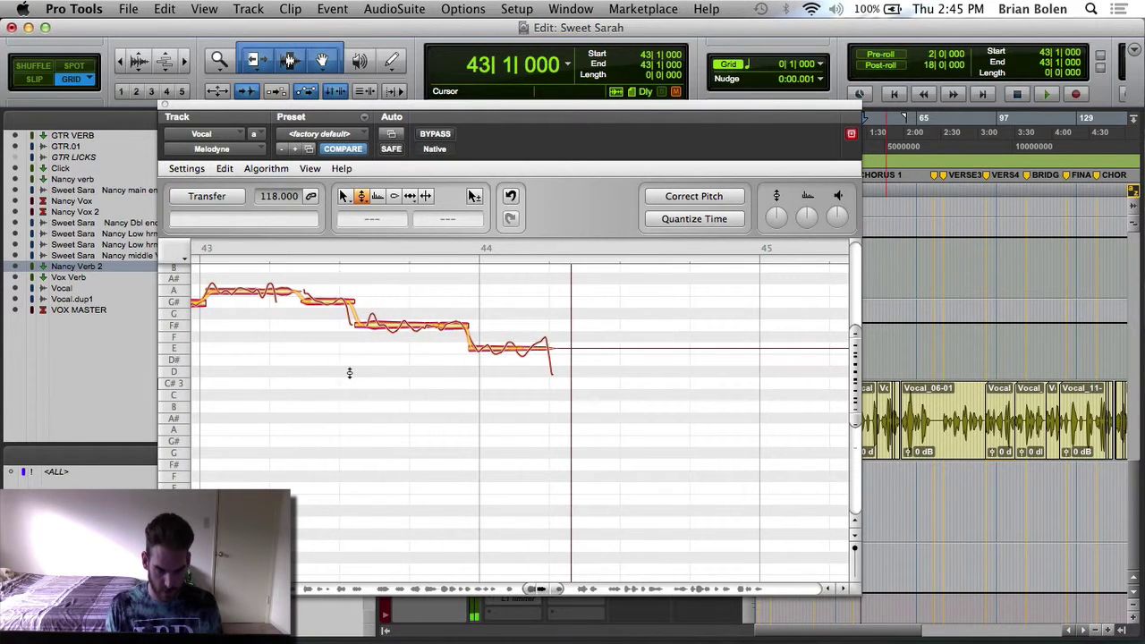
right_click(349, 372)
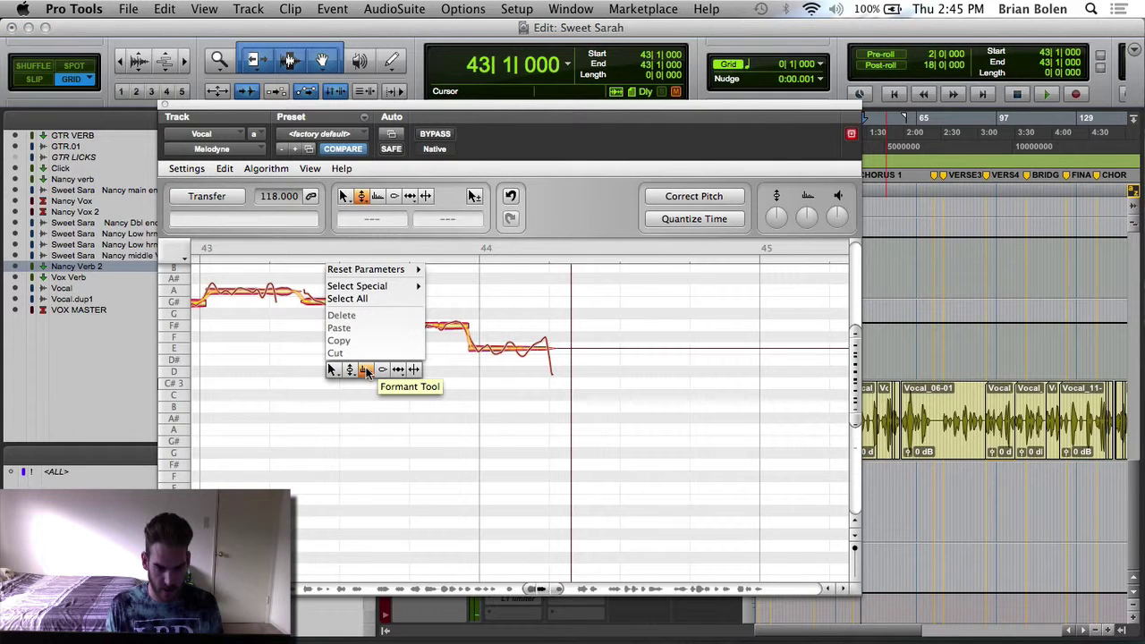
click(365, 372)
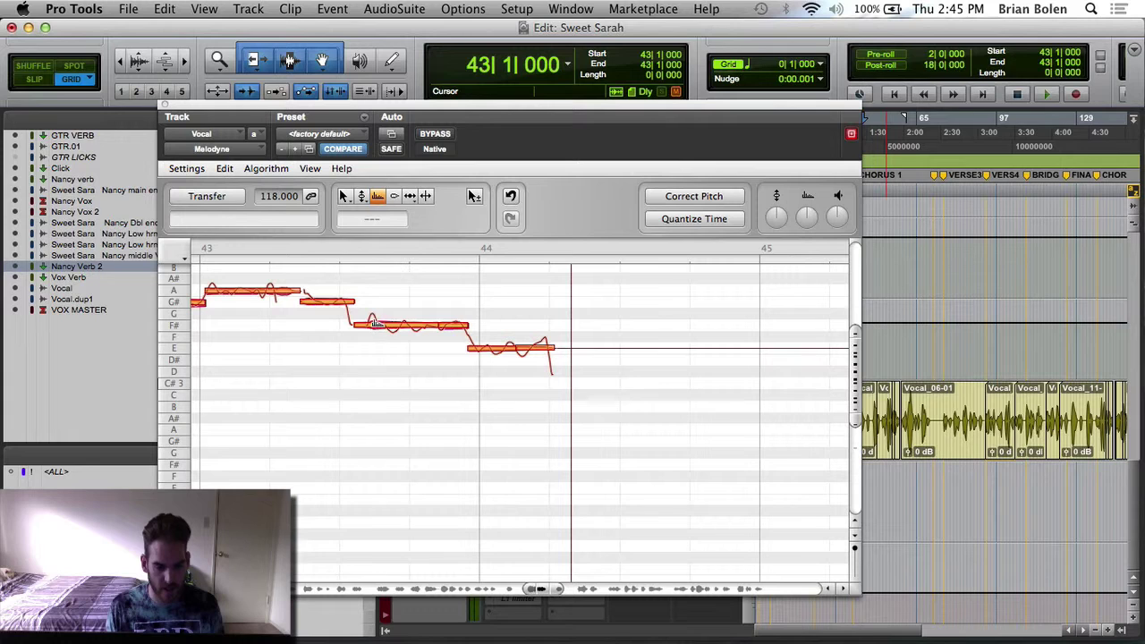
right_click(387, 351)
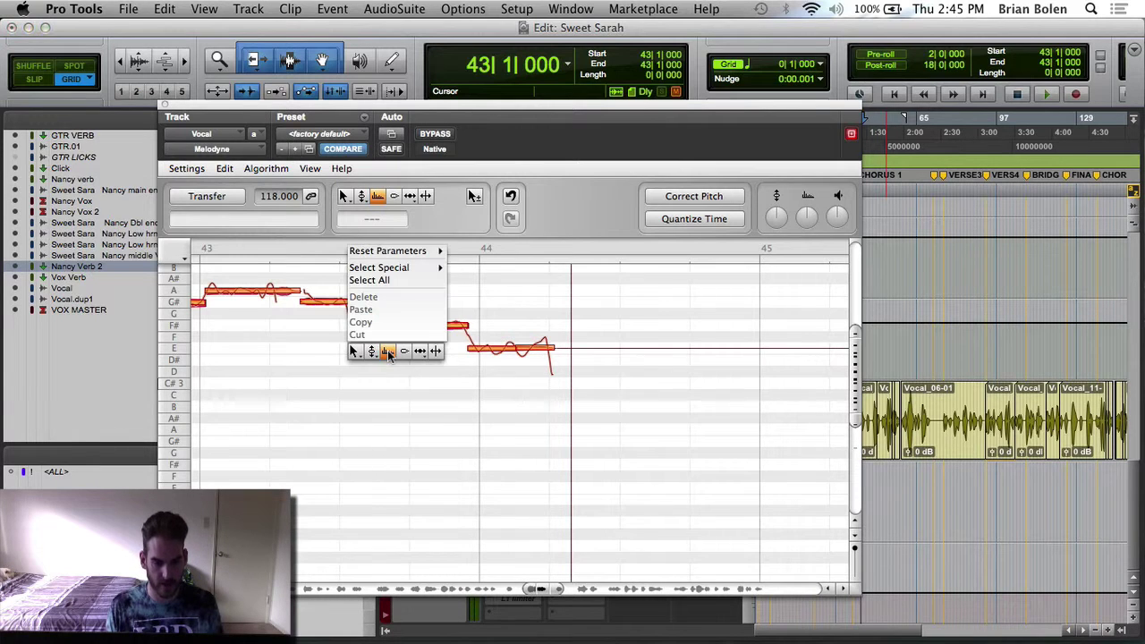
click(437, 348)
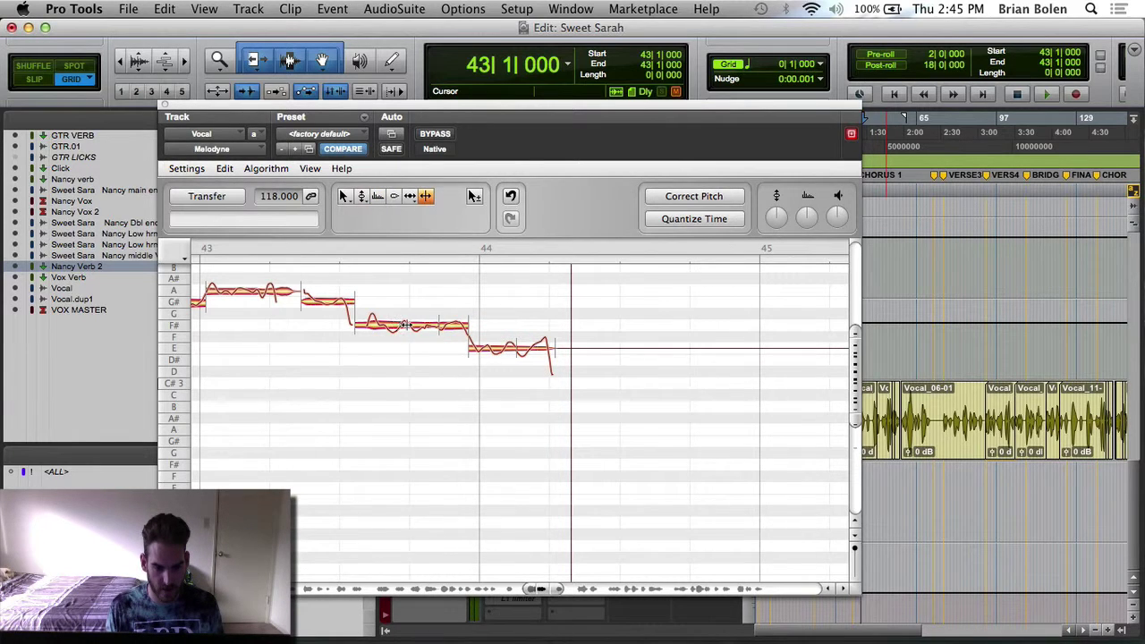
Step: Tune both halves of the split note between bars 43 and 44 to F# 3 with the Pitch Tool
right_click(383, 349)
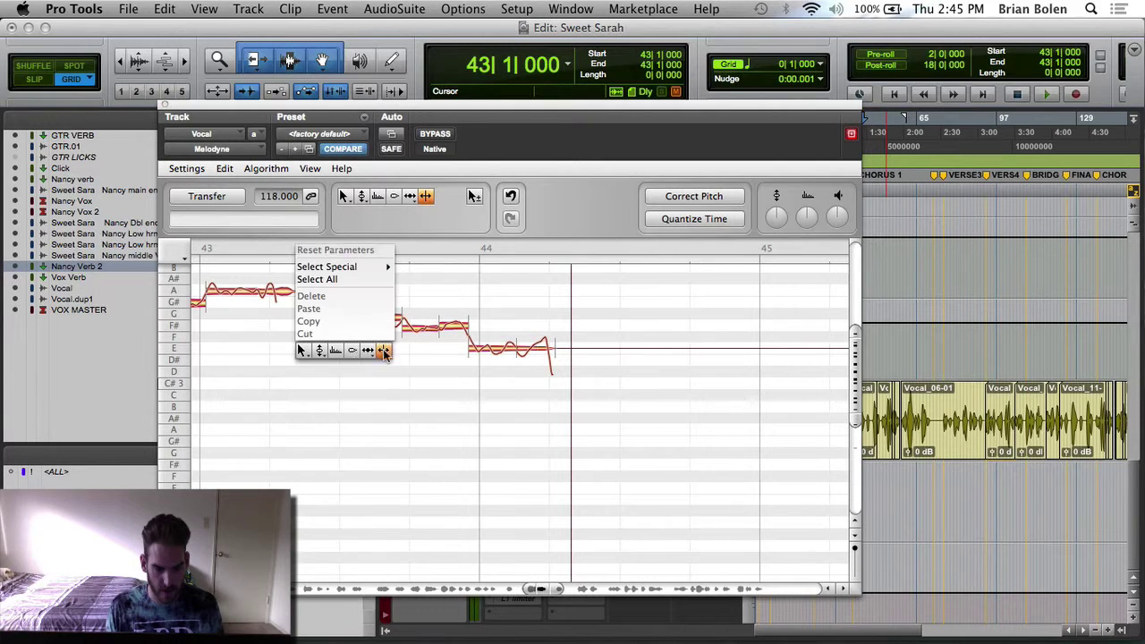
click(320, 349)
click(384, 319)
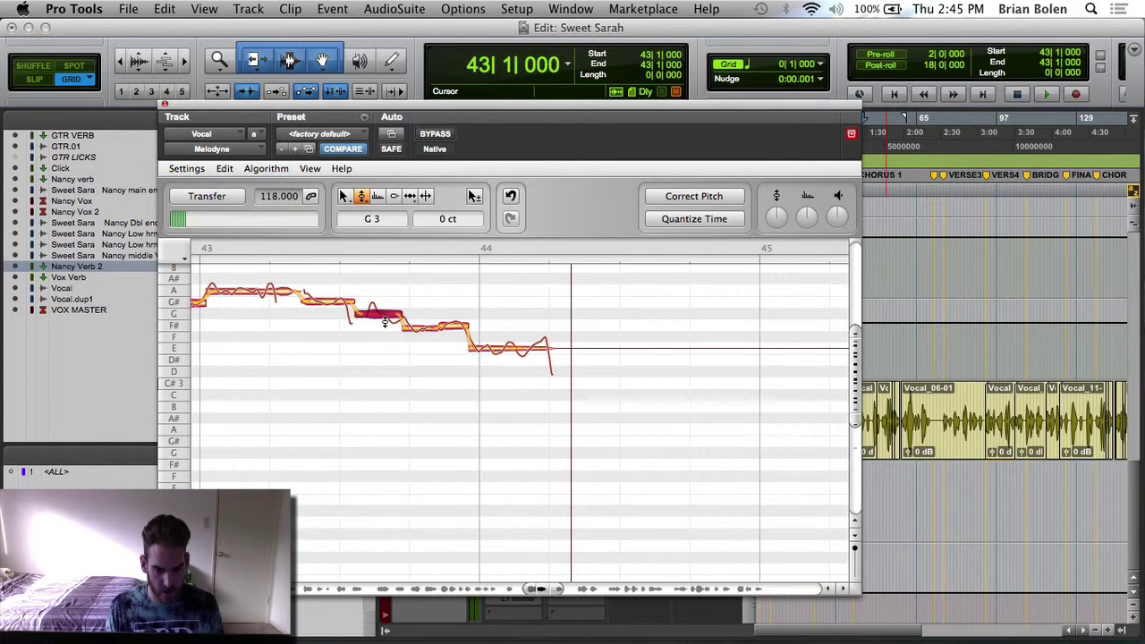
drag(384, 325, 384, 335)
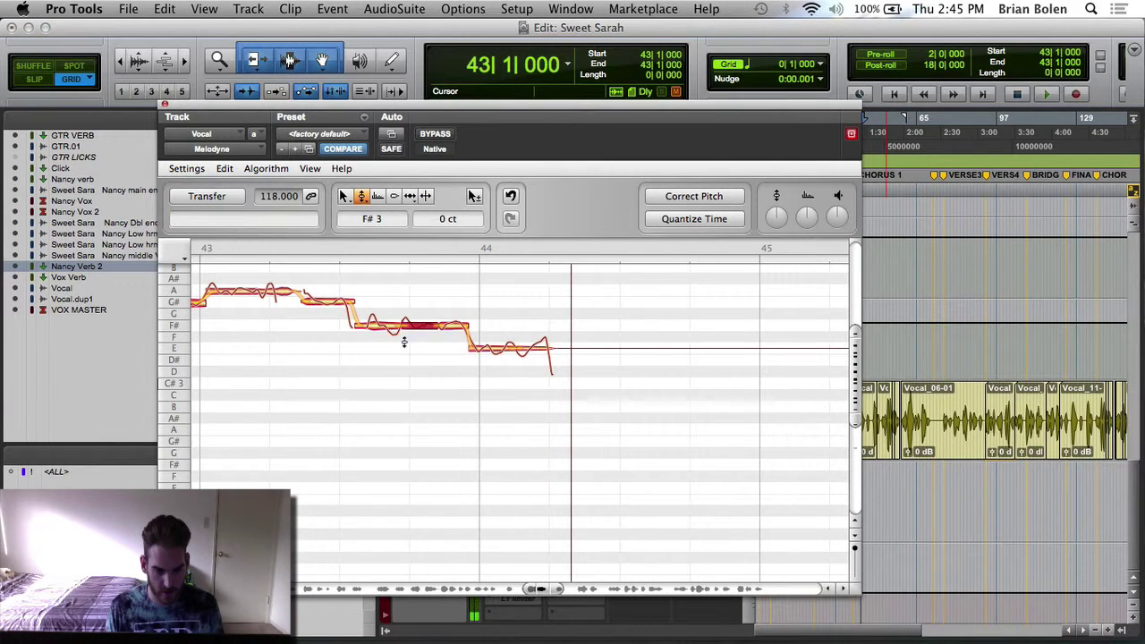
Step: Try raising the formant of the first half of the split F# note by +29 ct and audition the notes around it
right_click(383, 351)
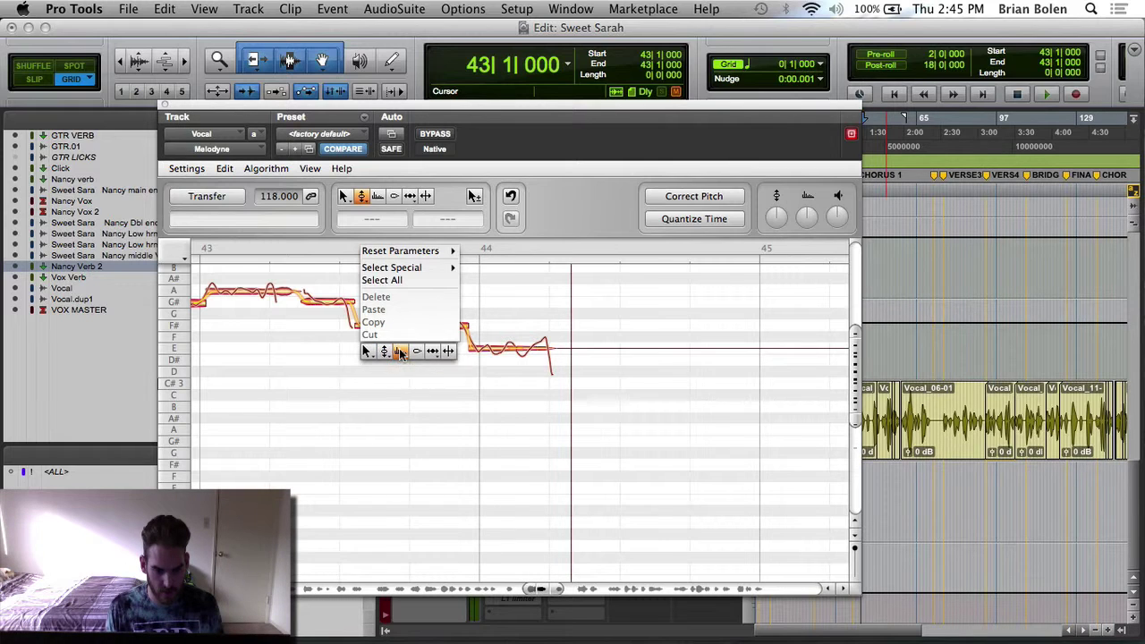
click(400, 350)
click(382, 327)
drag(379, 325, 380, 322)
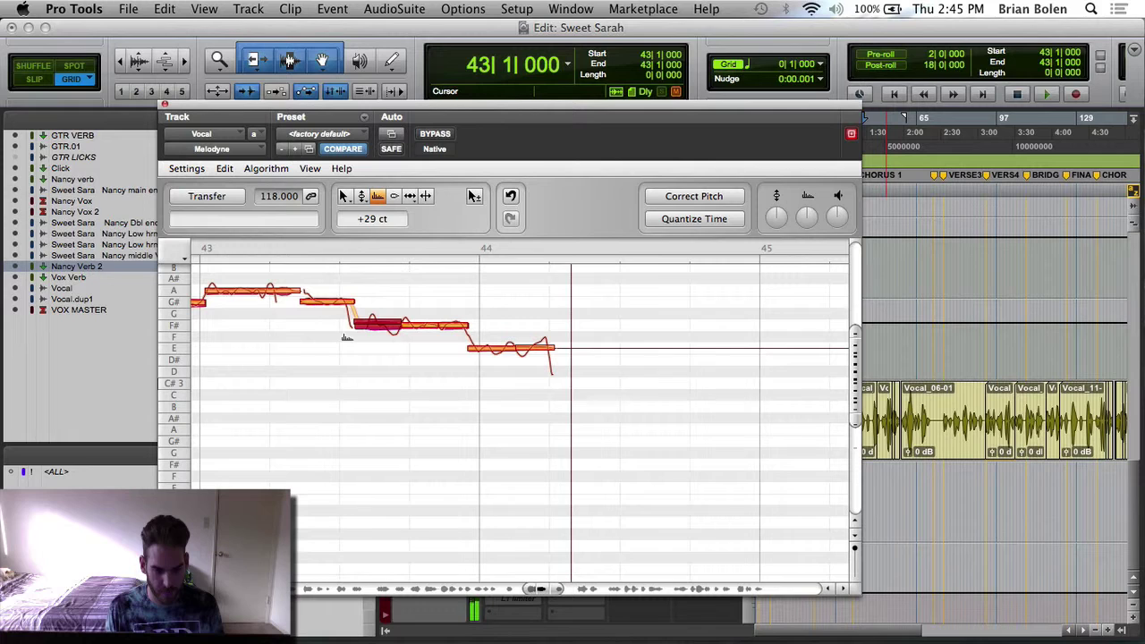
double_click(289, 323)
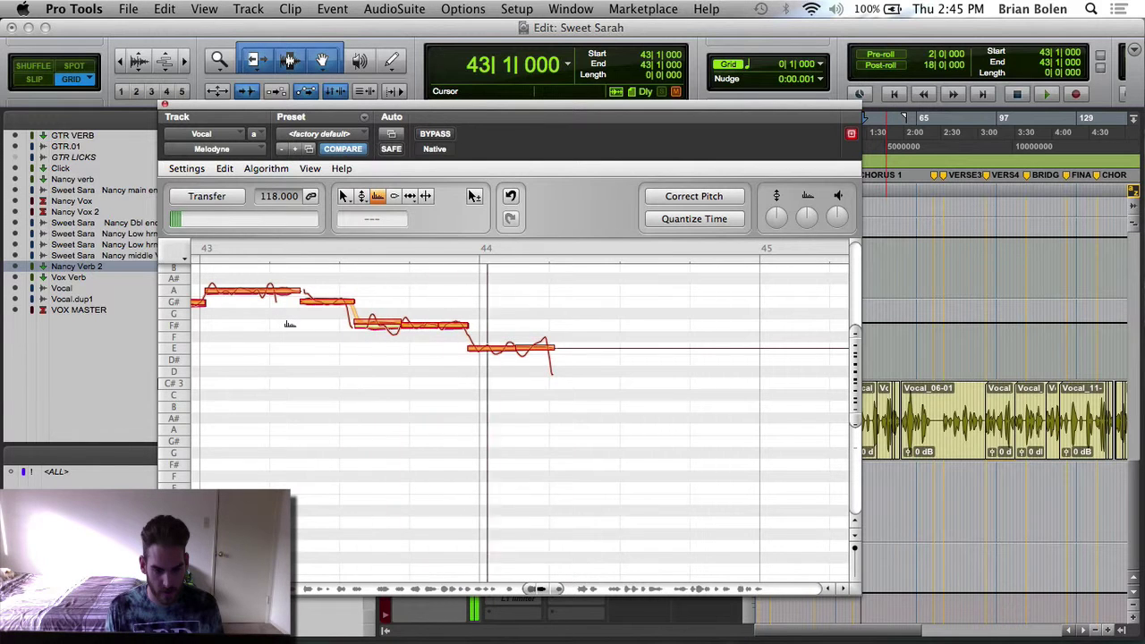
click(383, 323)
double_click(269, 322)
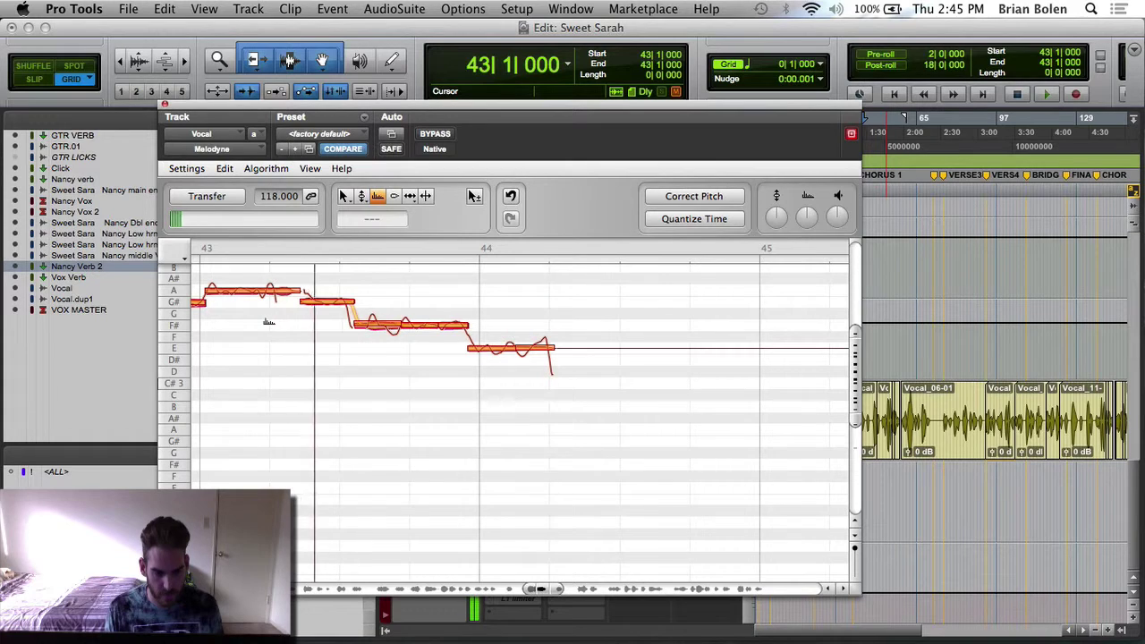
Step: Switch back to the Pitch Tool and play the phrase from bar 43 to judge the formant change
right_click(370, 329)
click(363, 370)
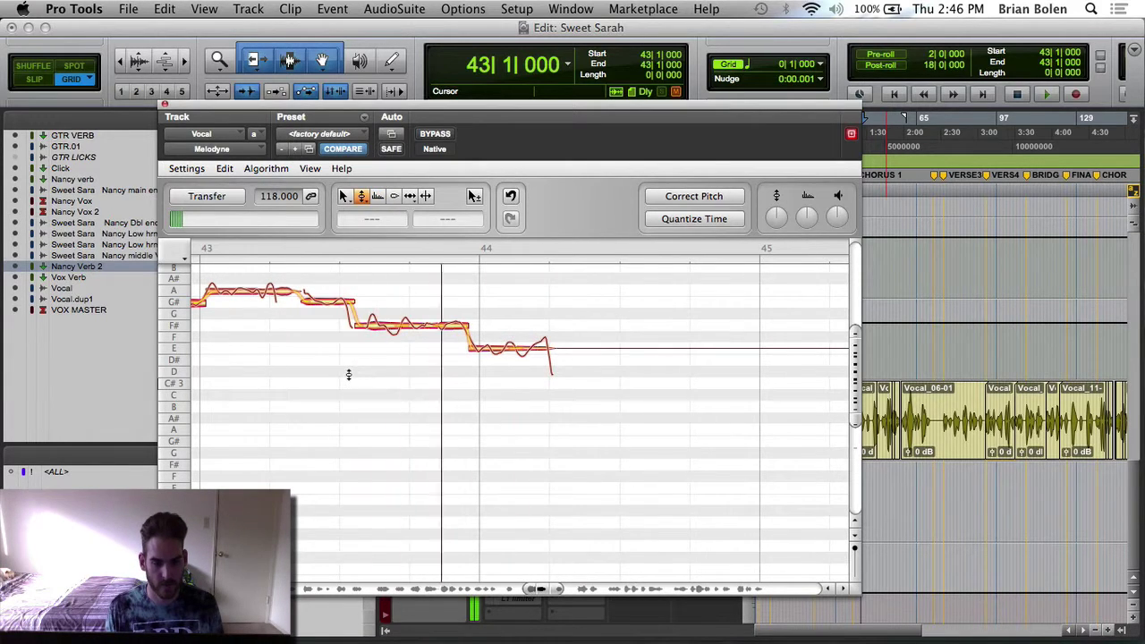
key(space)
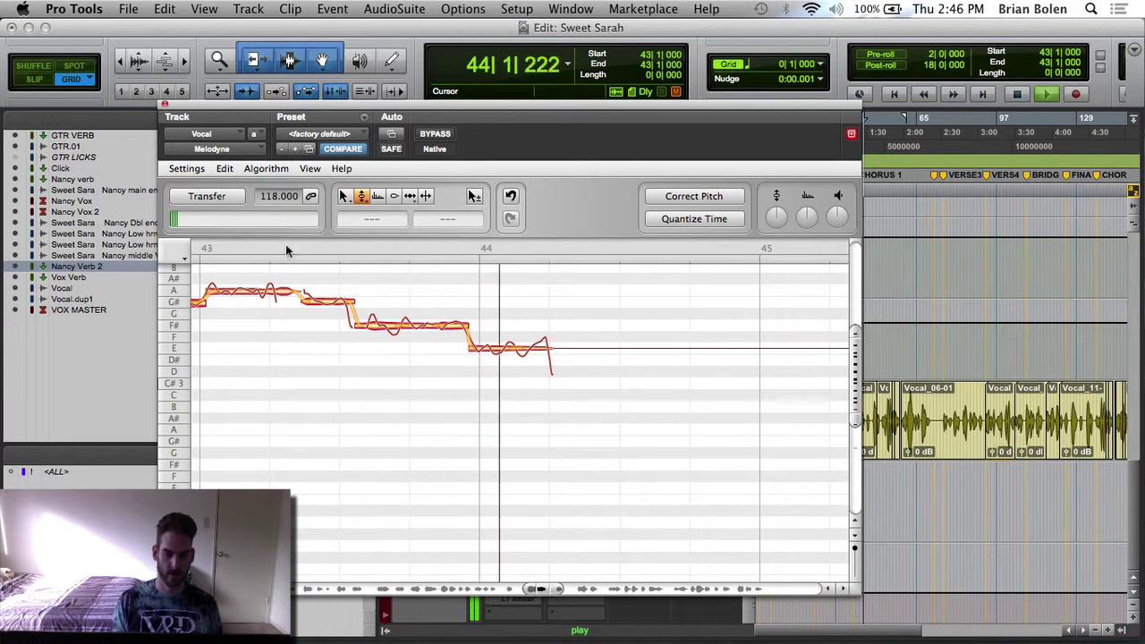
key(space)
Step: Display the notes with the Formant Tool and undo the formant edits on the first half of the split F# note
right_click(331, 361)
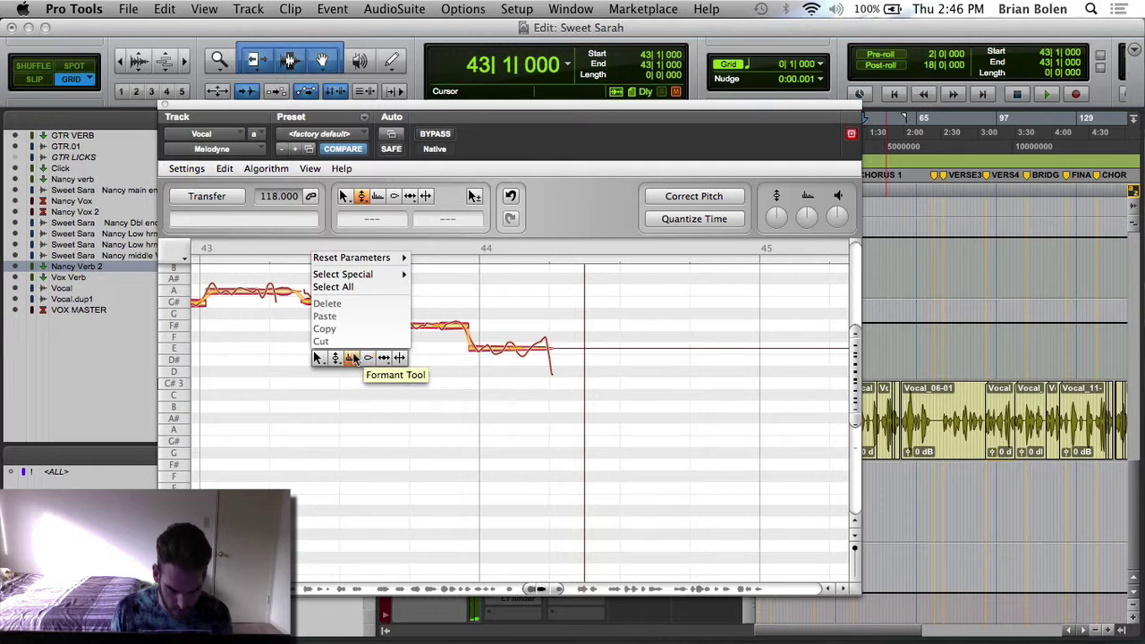
click(351, 358)
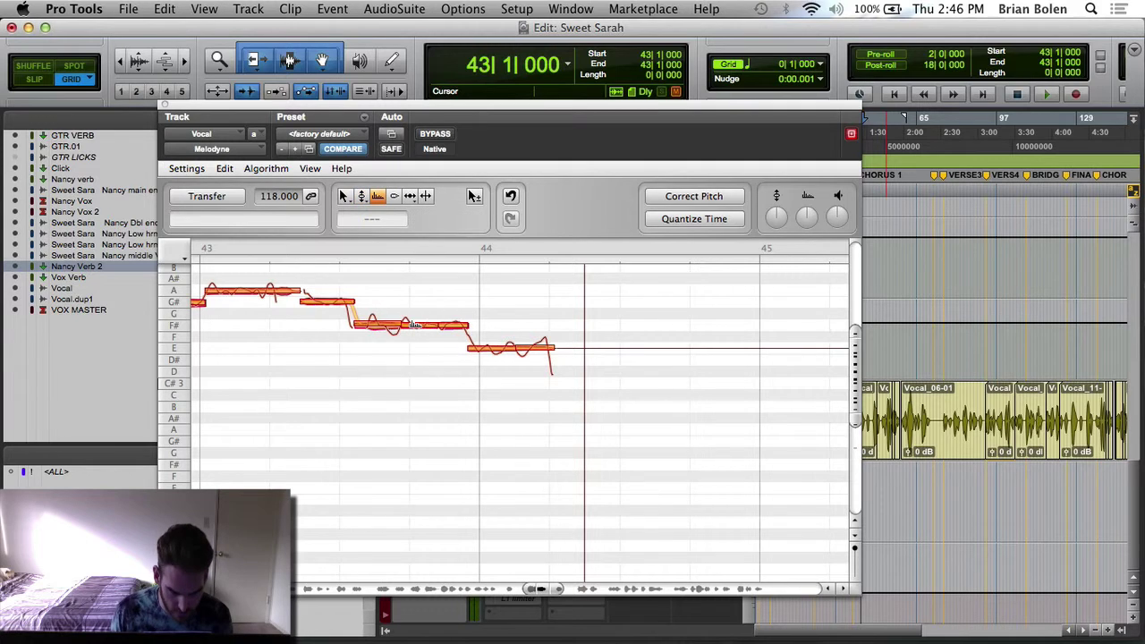
click(223, 168)
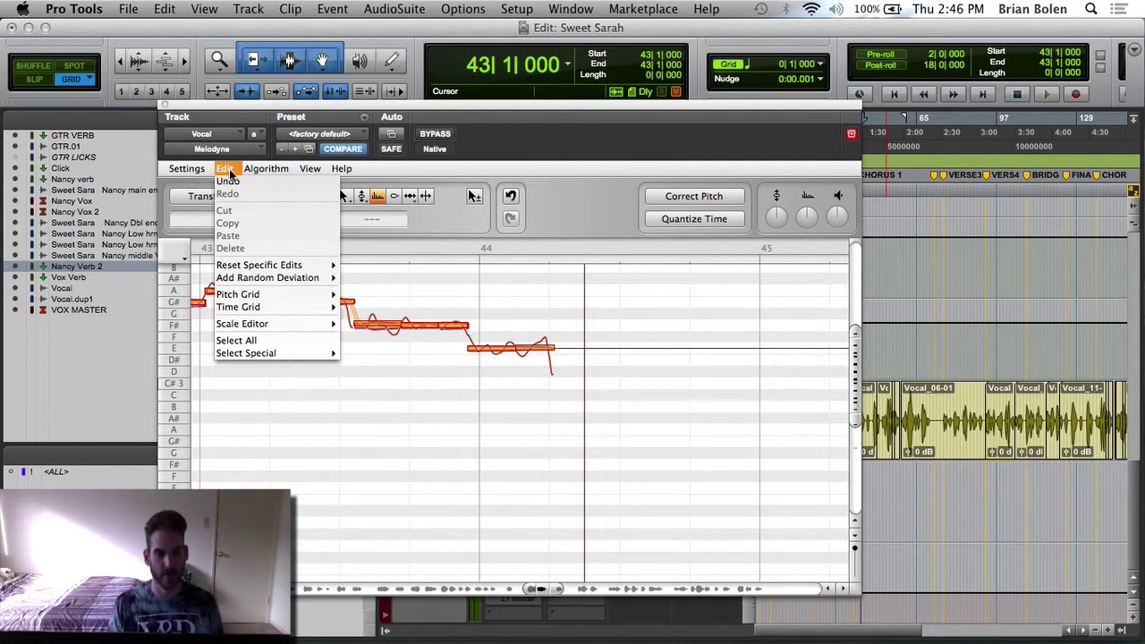
click(229, 173)
click(228, 173)
click(230, 175)
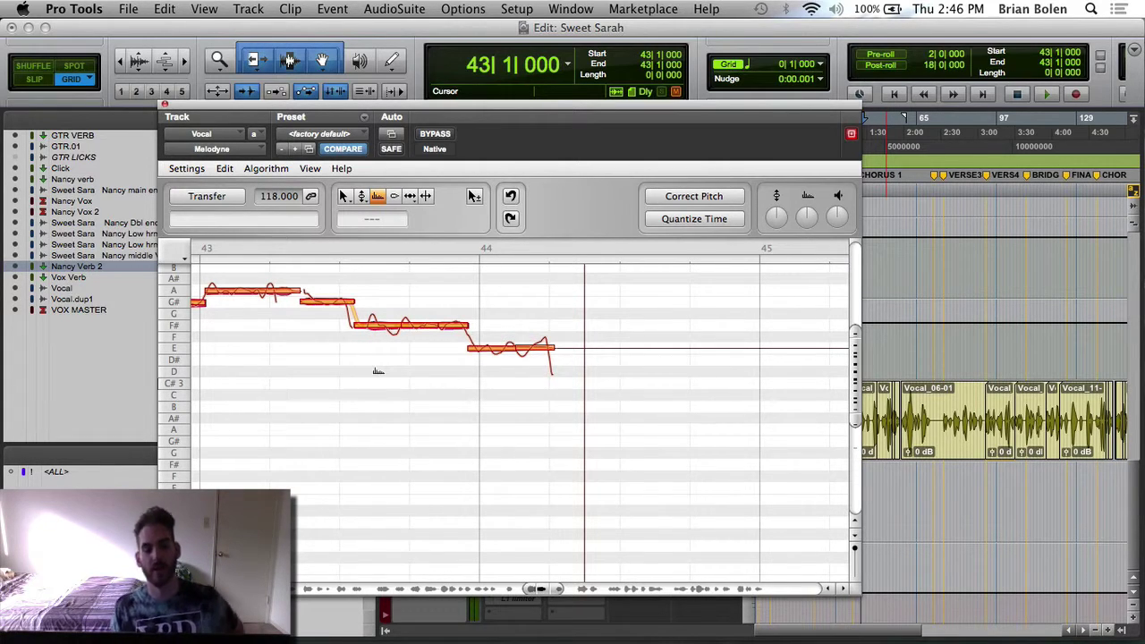
click(225, 169)
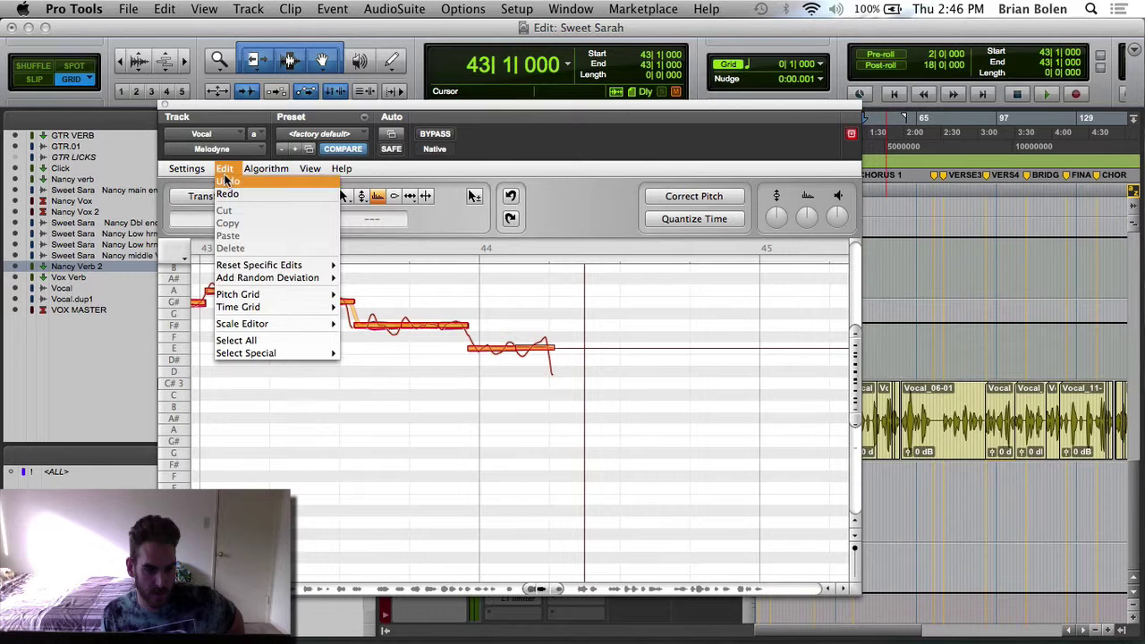
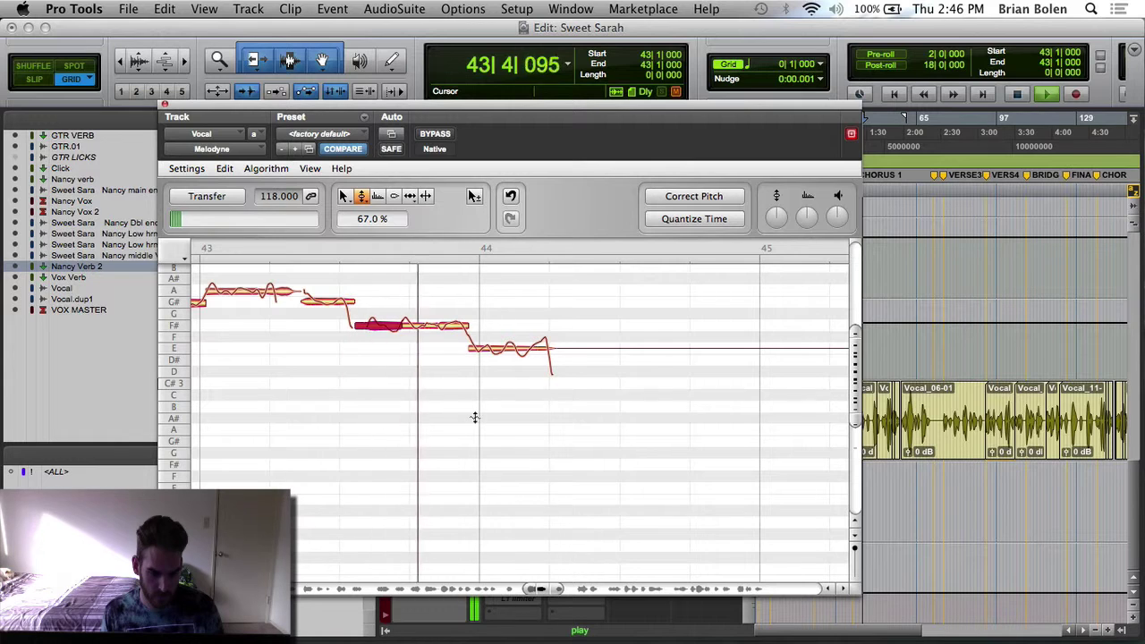
Step: Set the pitch modulation of the F# note's middle segment before bar 44 to 91.0 % and audition the phrase
key(space)
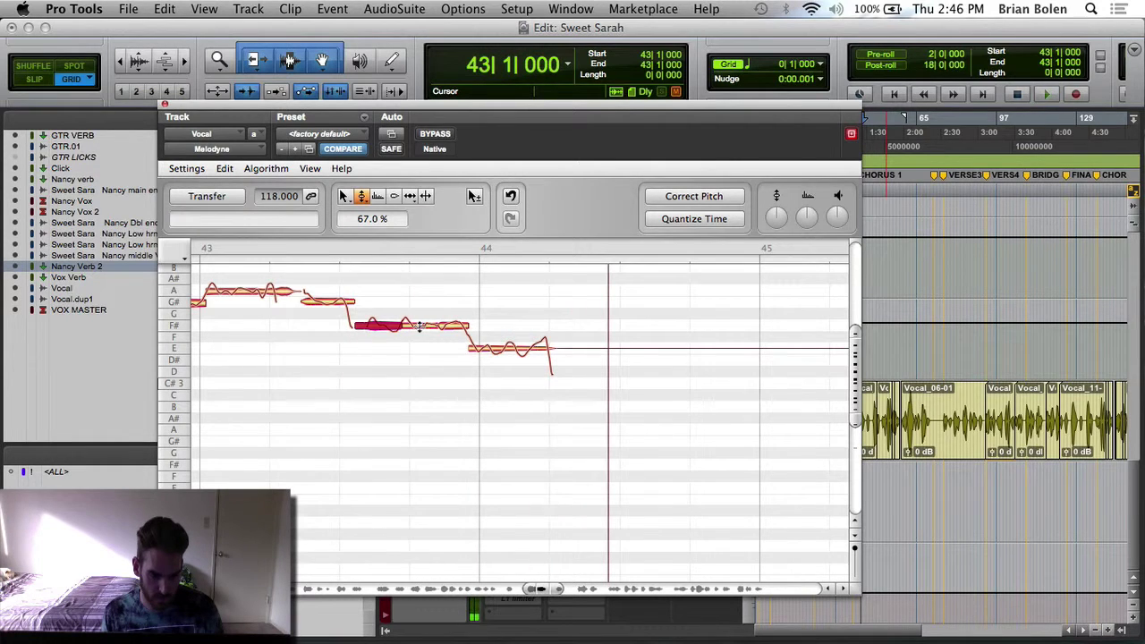
double_click(421, 329)
key(space)
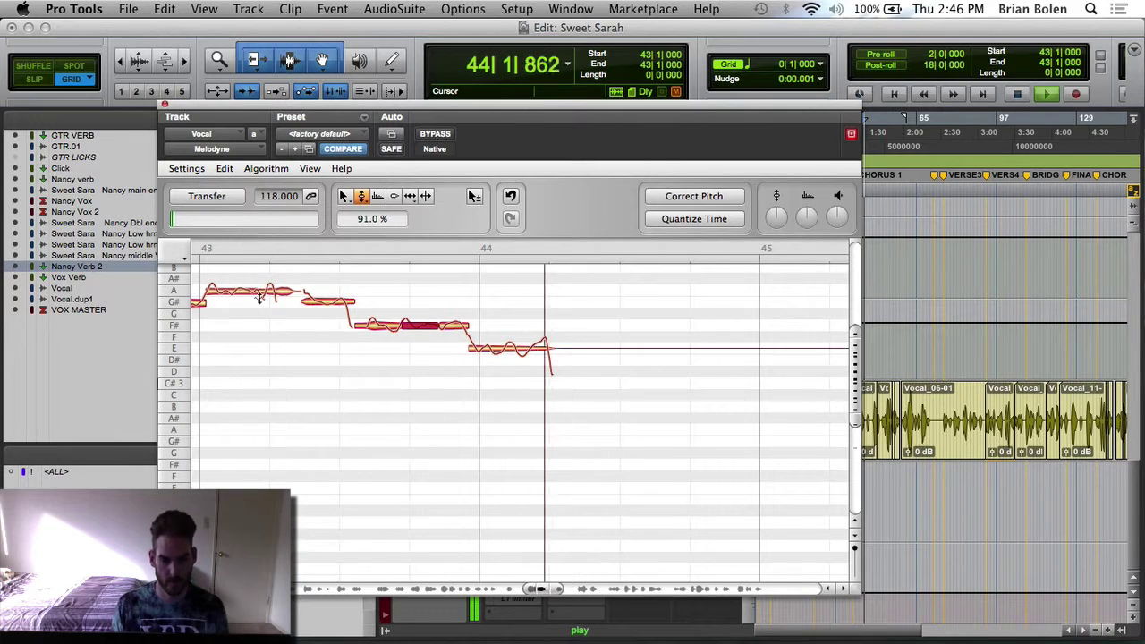
key(space)
click(344, 281)
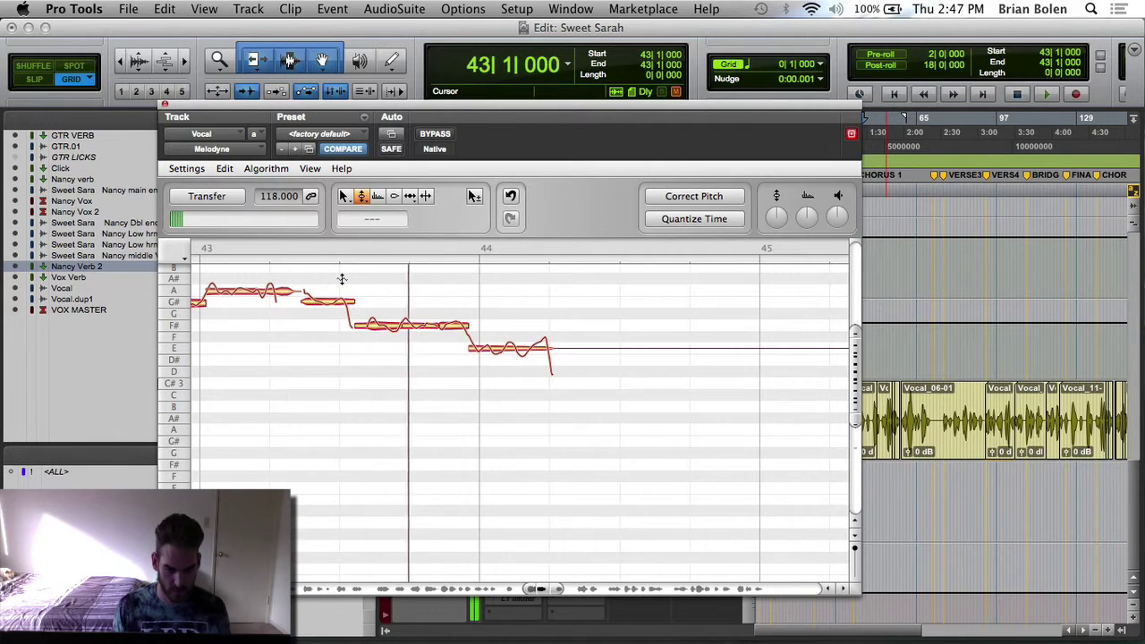
Step: Save the session and play the phrase from bar 43 to judge the tuned F# note
key(super+s)
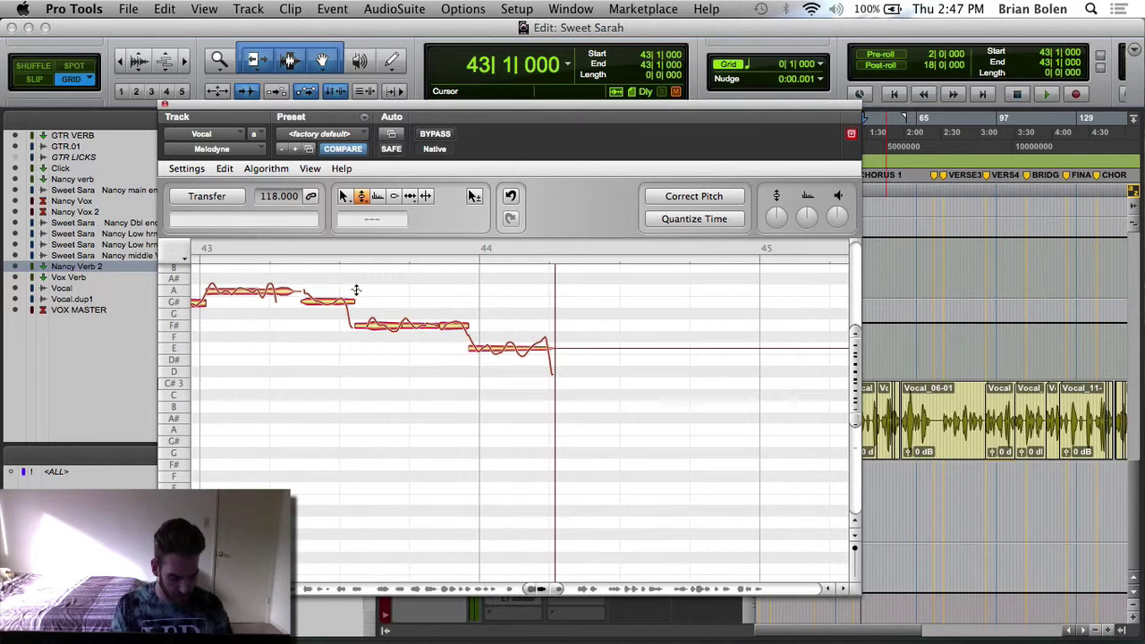
key(space)
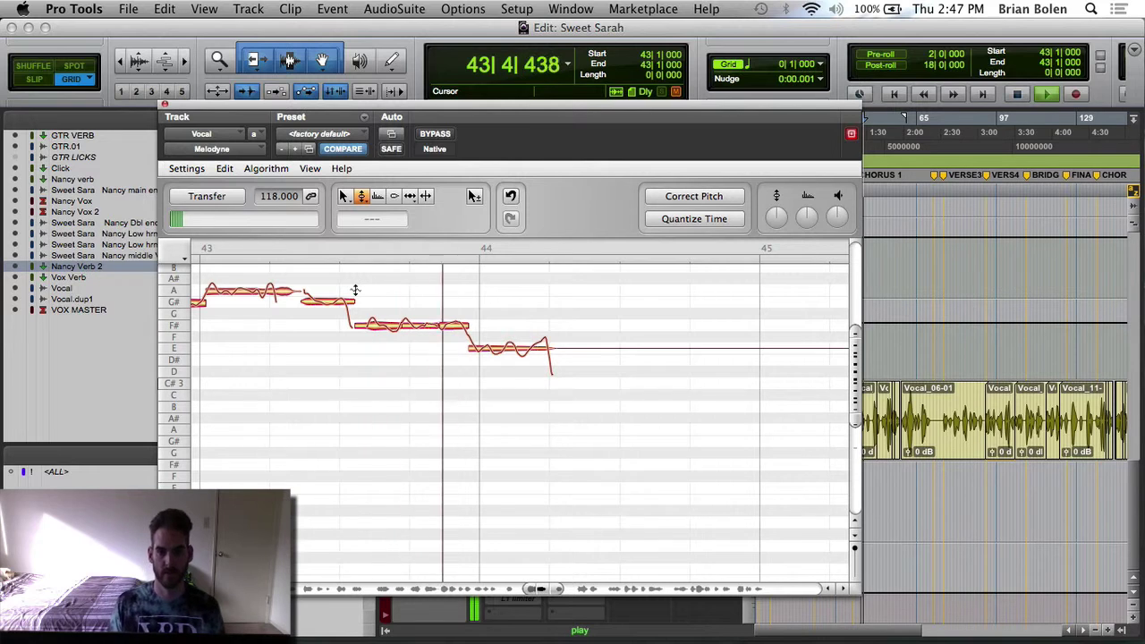
key(space)
Step: Switch from the pitch modulation tool back to the Pitch Tool so the transitions between notes can be edited
right_click(402, 320)
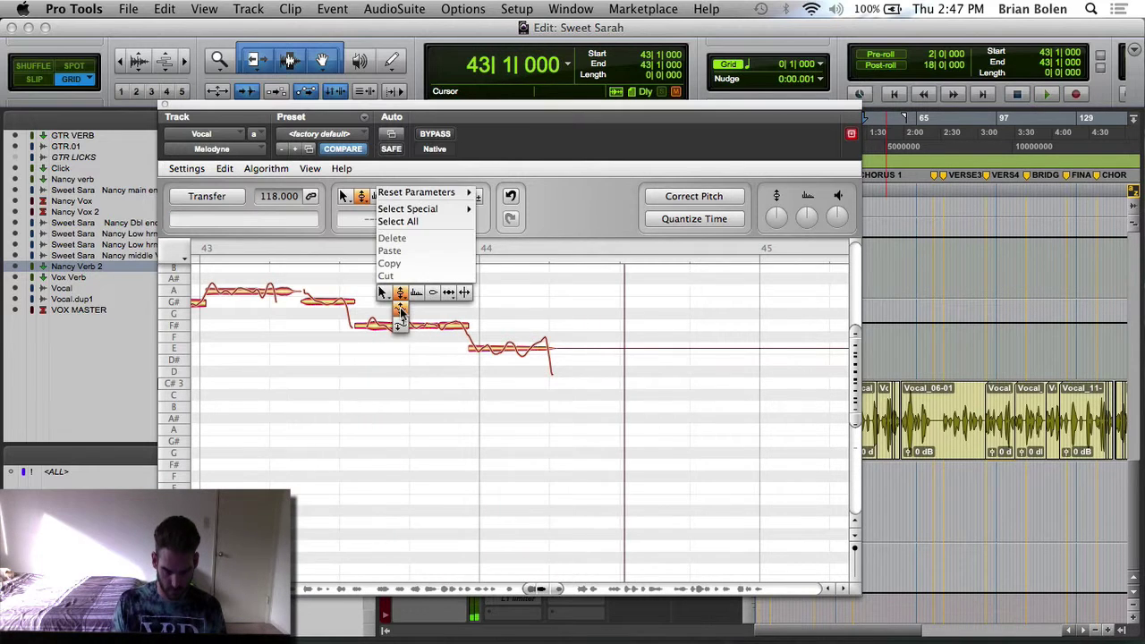
click(400, 310)
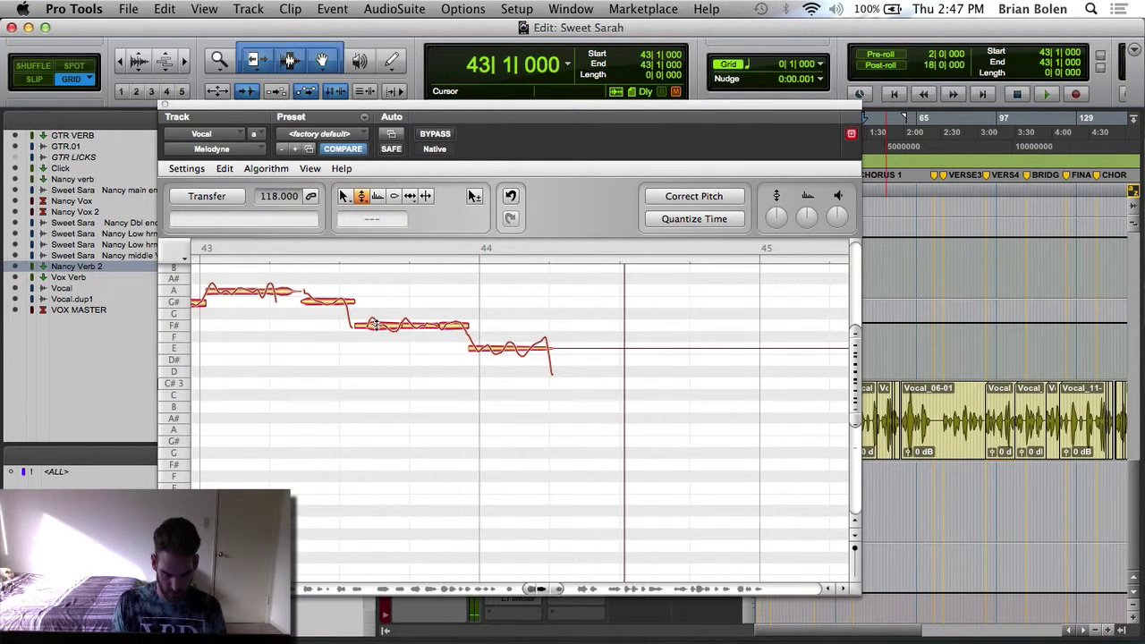
click(376, 323)
click(309, 322)
click(309, 322)
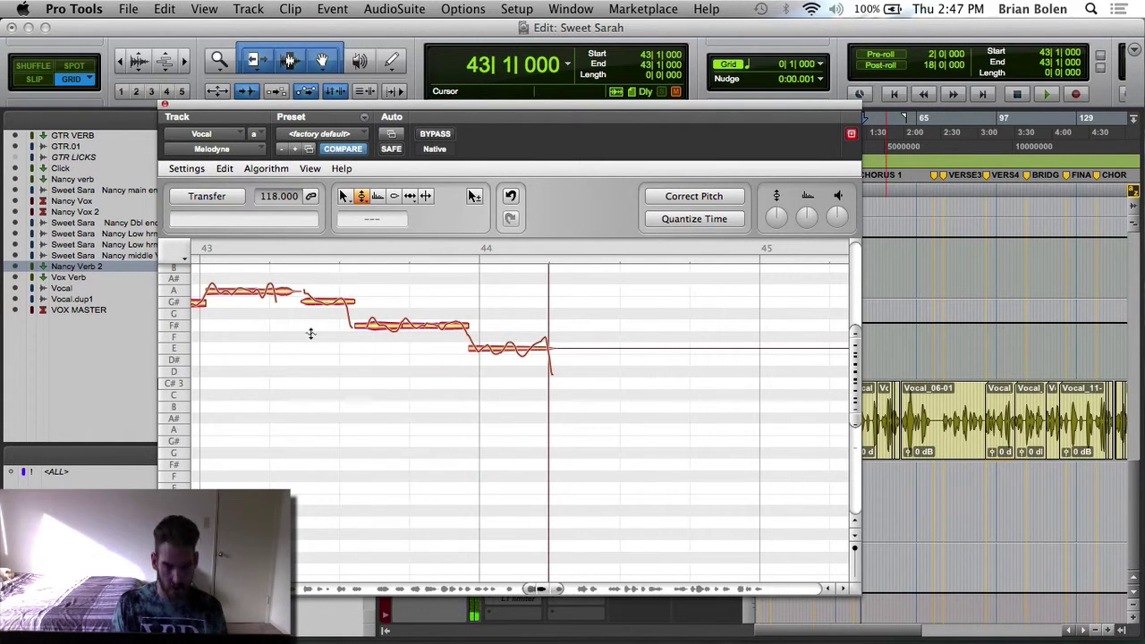
right_click(310, 333)
click(318, 324)
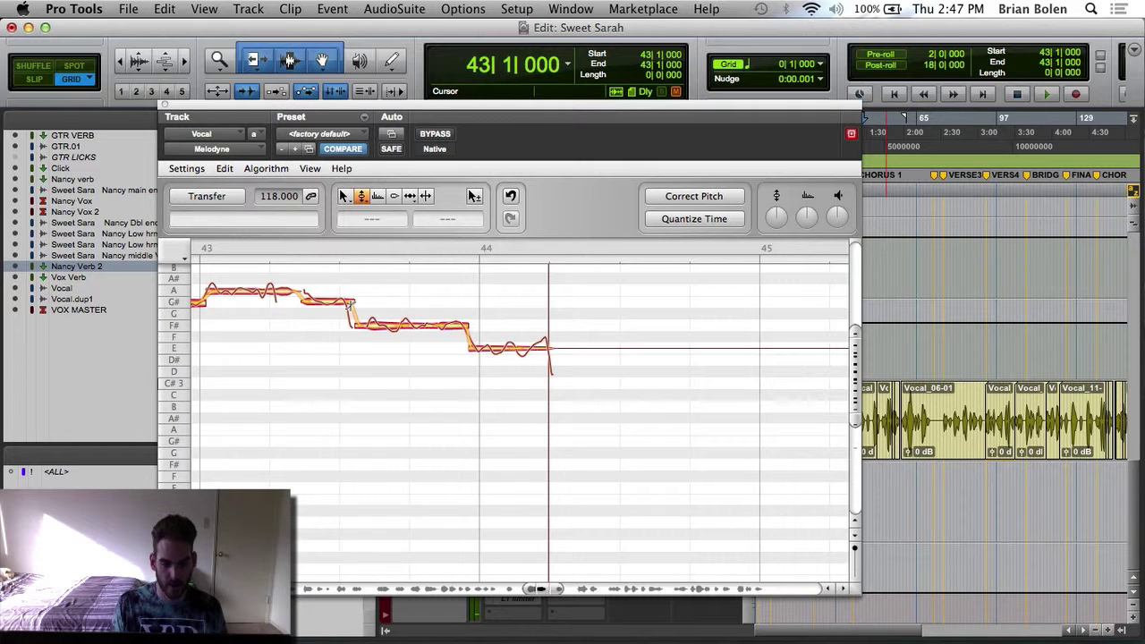
Step: Try a steeper pitch transition from the G# note into the F# note and audition the phrase
click(362, 200)
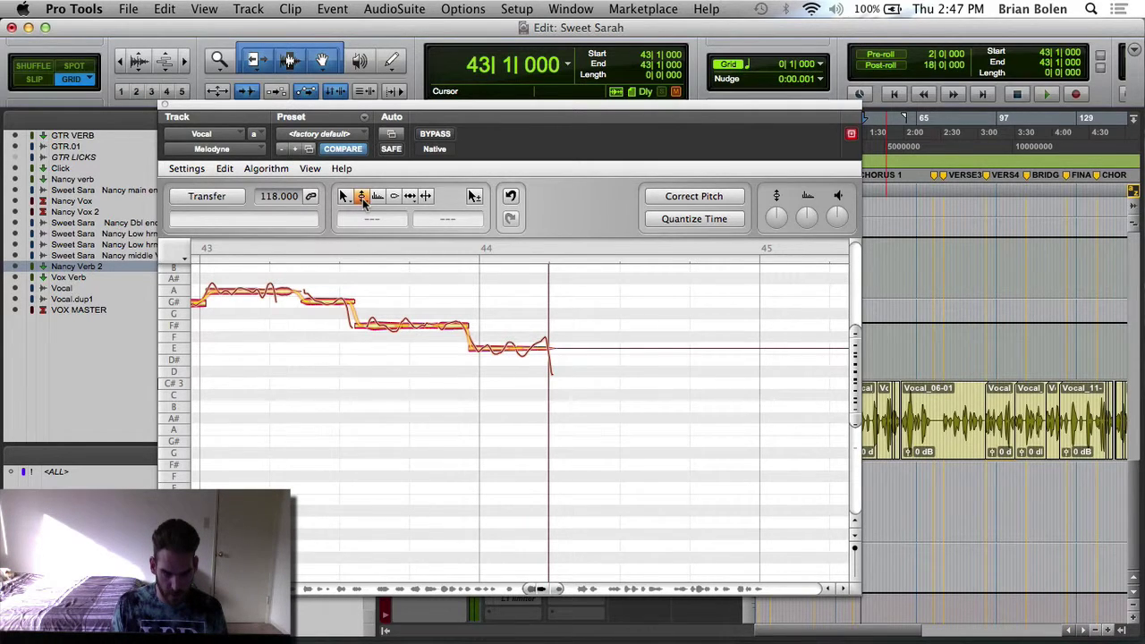
click(351, 300)
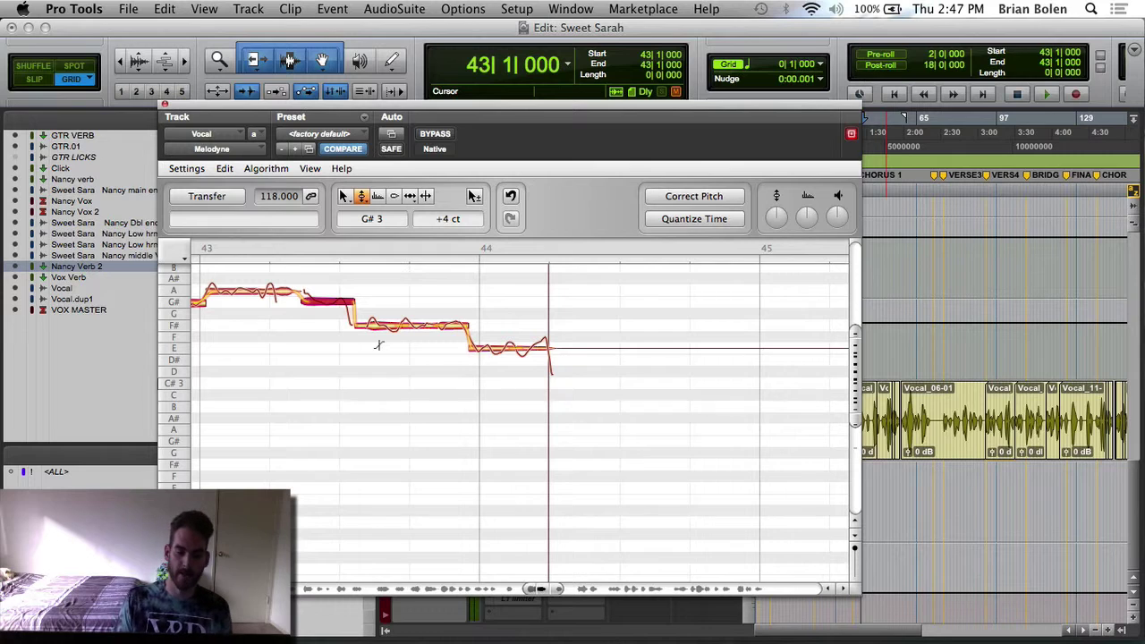
key(space)
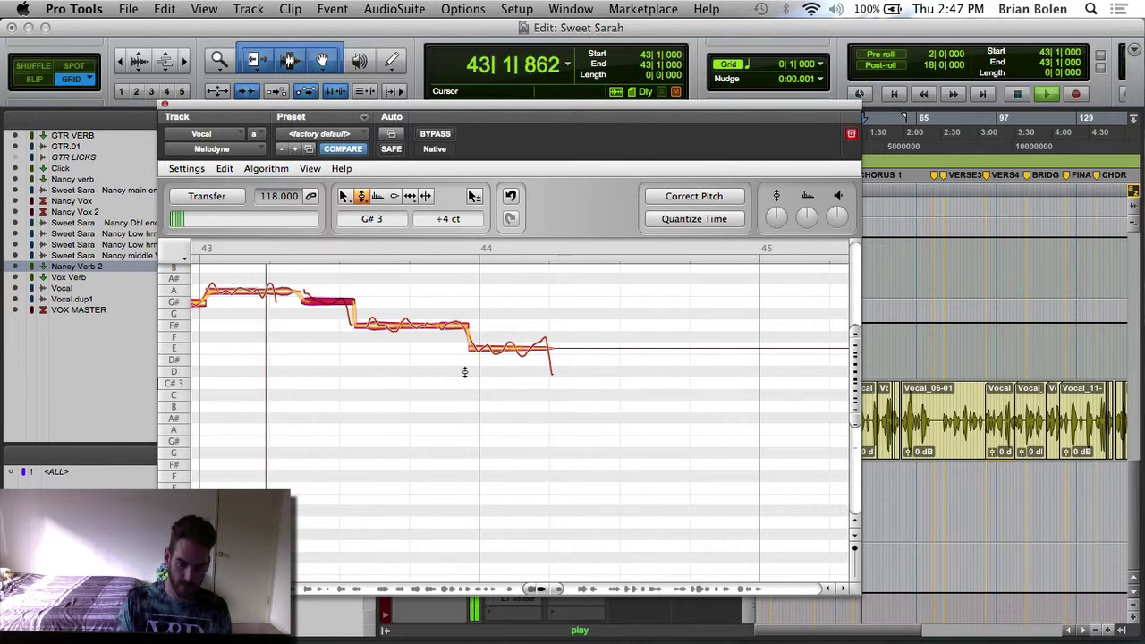
key(space)
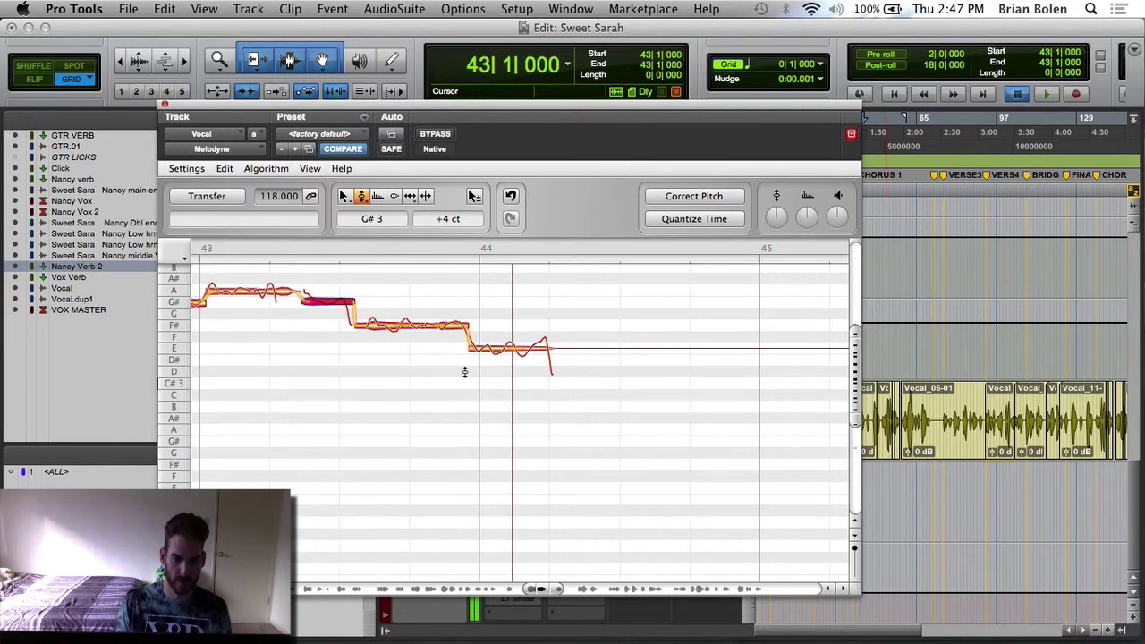
click(354, 303)
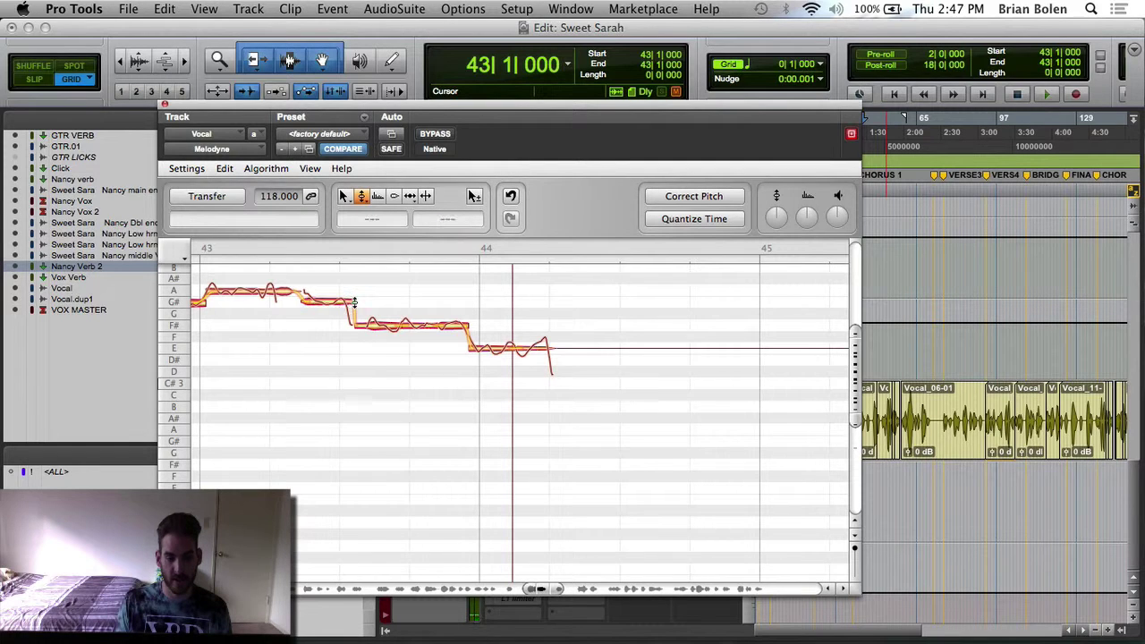
Step: Make the pitch transition from the G# note into the F# note more gradual and play the phrase from bar 43
click(353, 301)
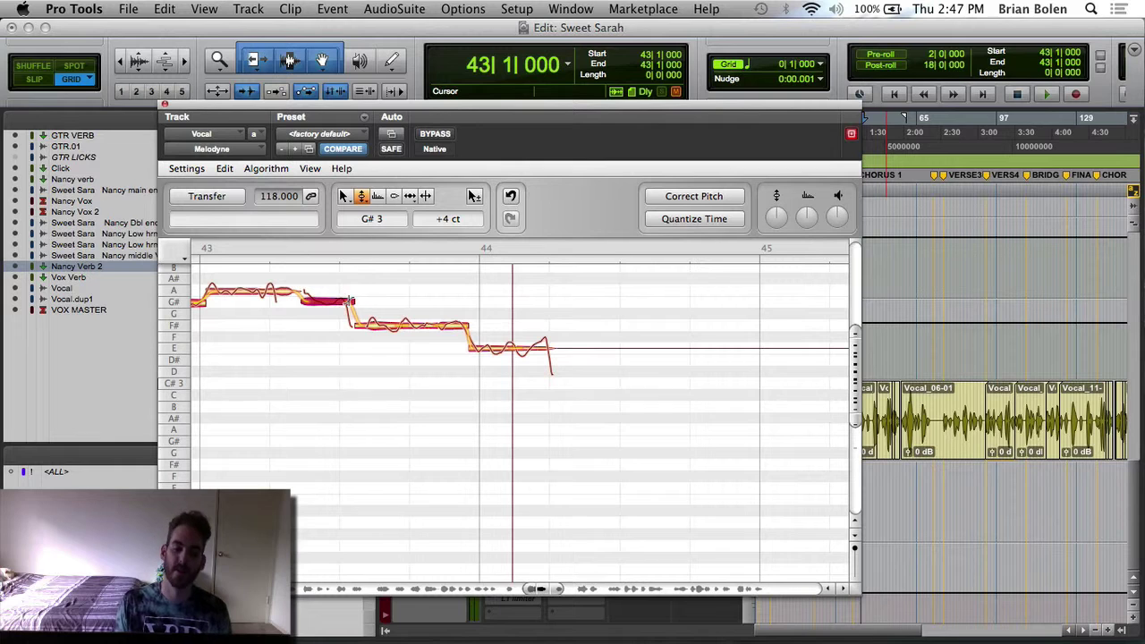
click(272, 327)
key(space)
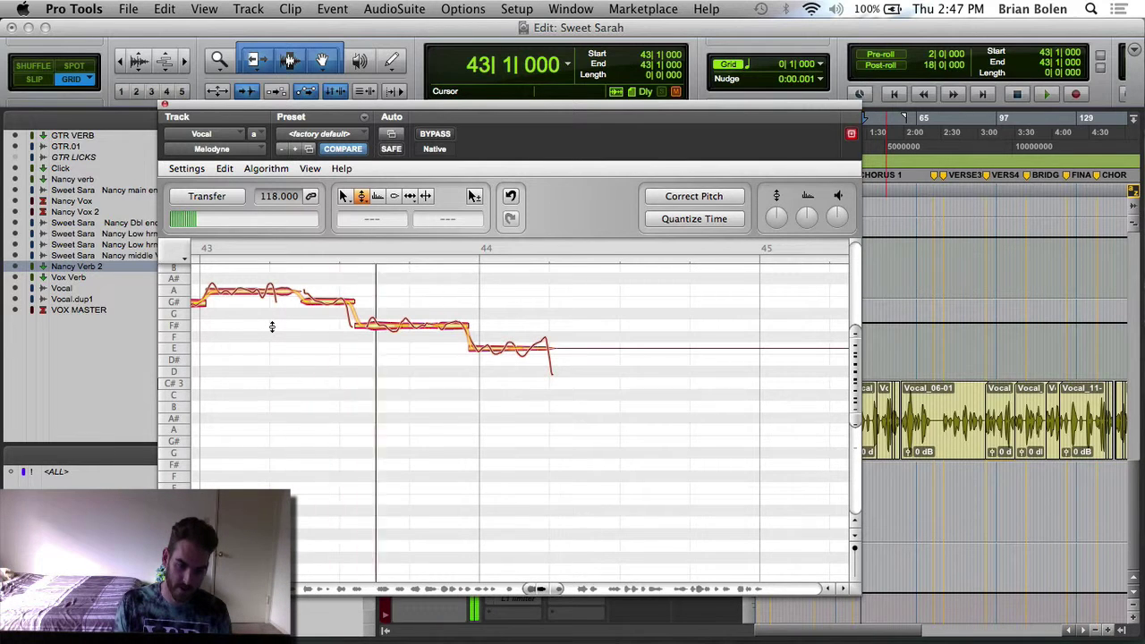
key(space)
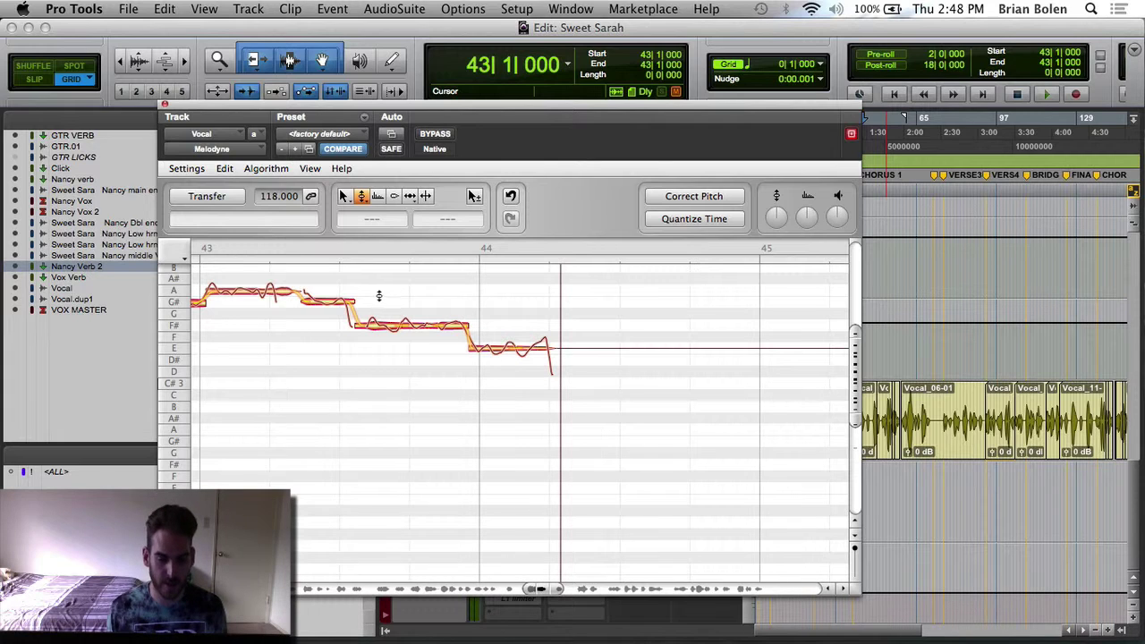
Step: Select all the notes of the phrase around bars 43 and 44 and try smoothing their pitch transitions together
drag(377, 295, 508, 368)
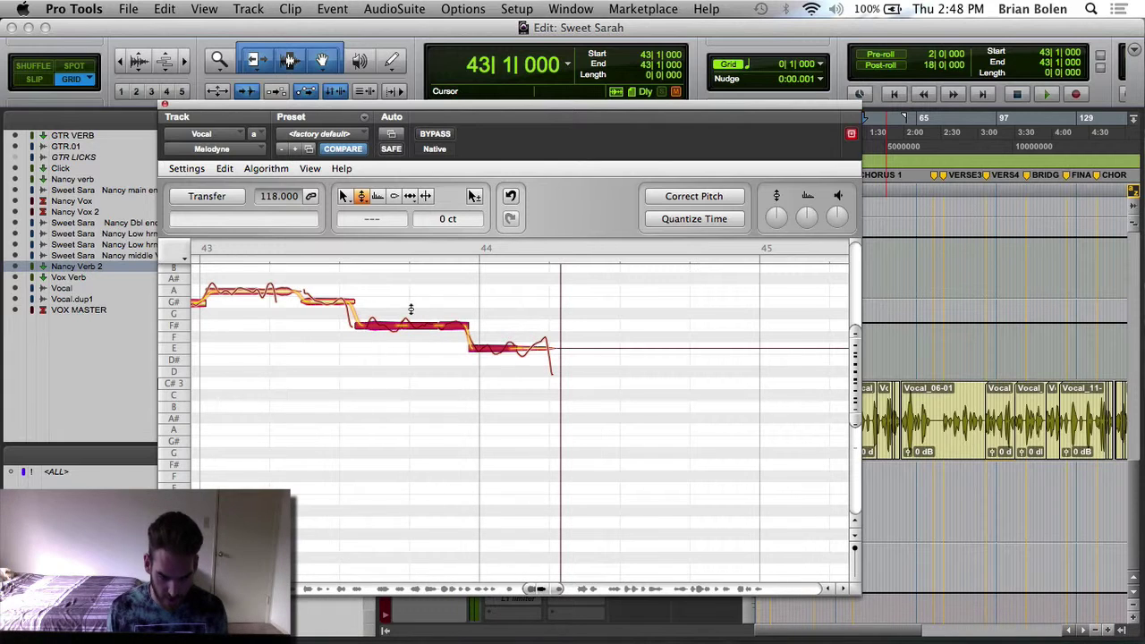
click(412, 293)
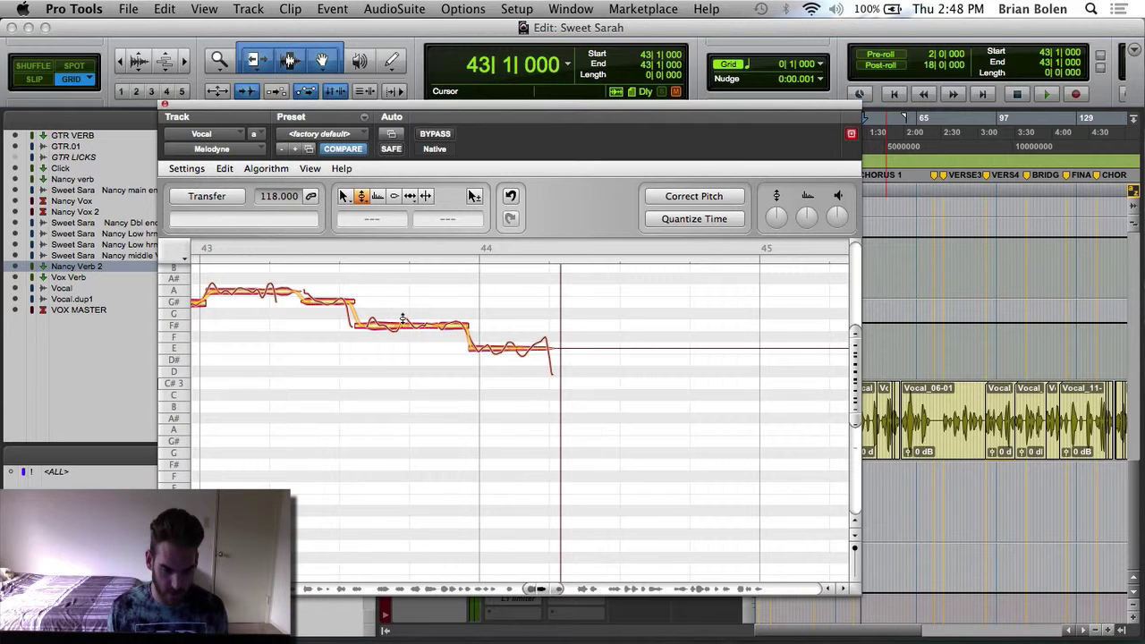
scroll(398, 327, left, 3)
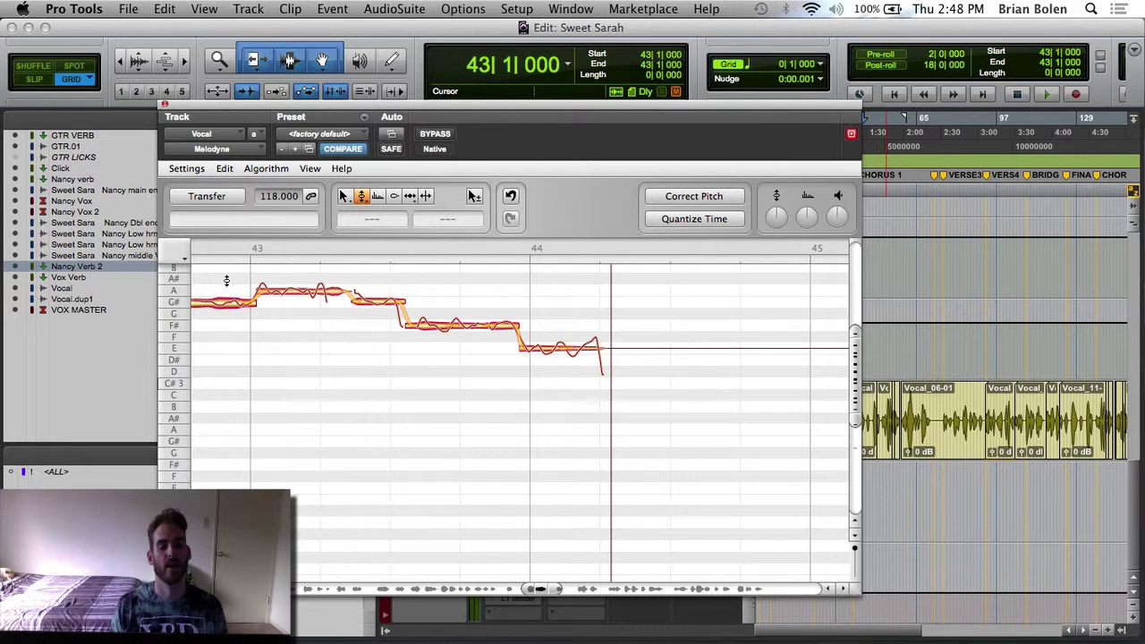
drag(230, 280, 582, 383)
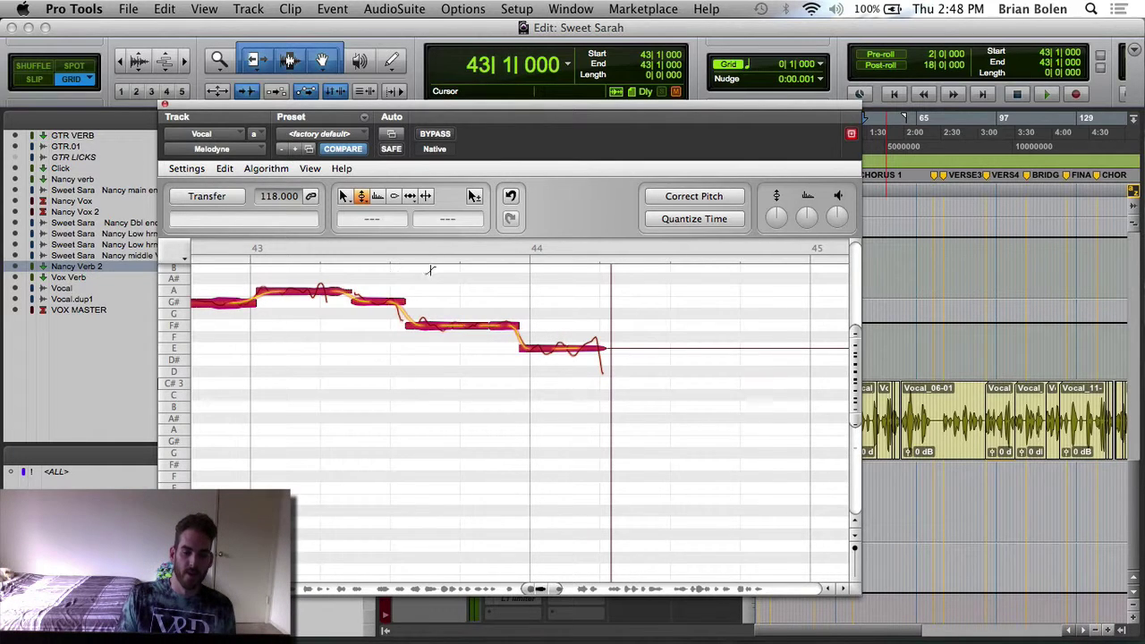
scroll(434, 261, up, 3)
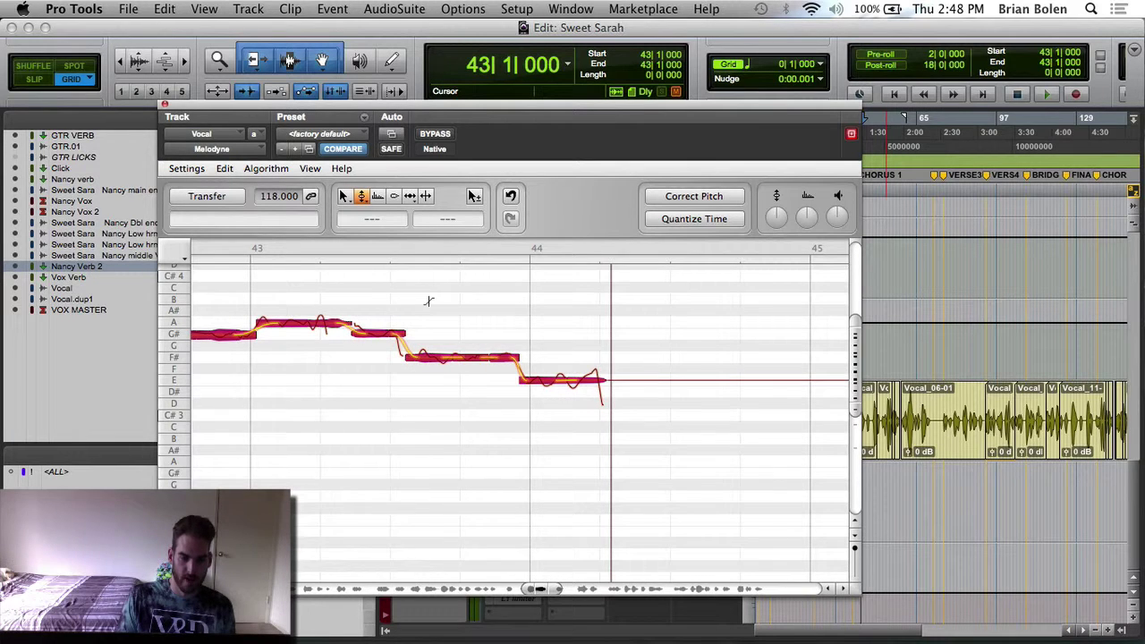
Step: Undo the smoothing applied to all the selected notes and audition the phrase from bar 43
click(223, 168)
click(235, 182)
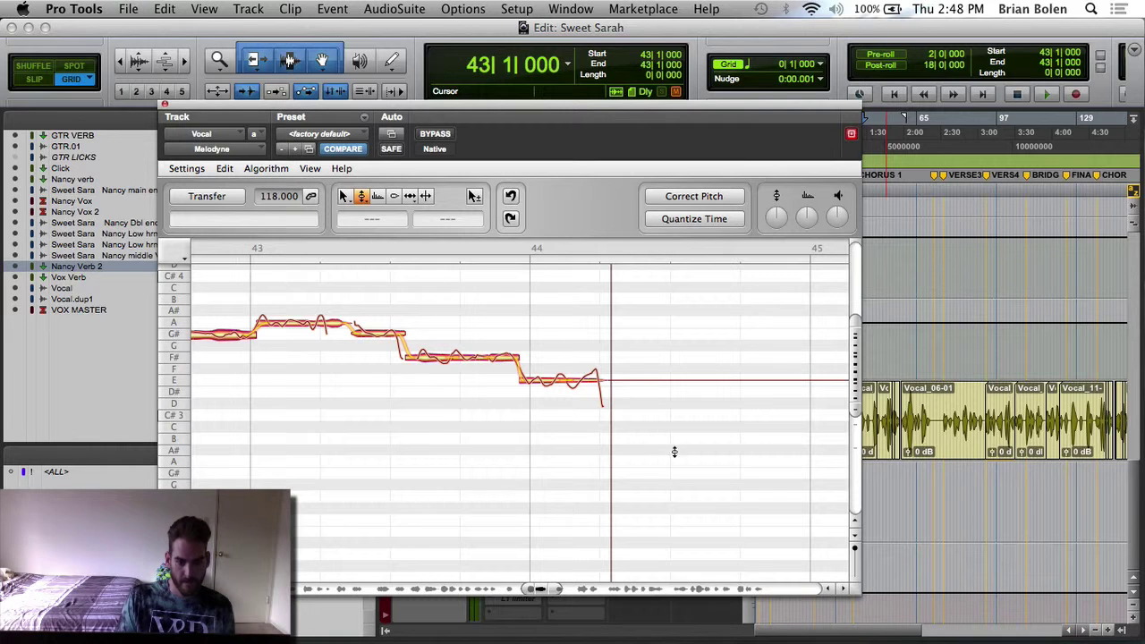
click(359, 379)
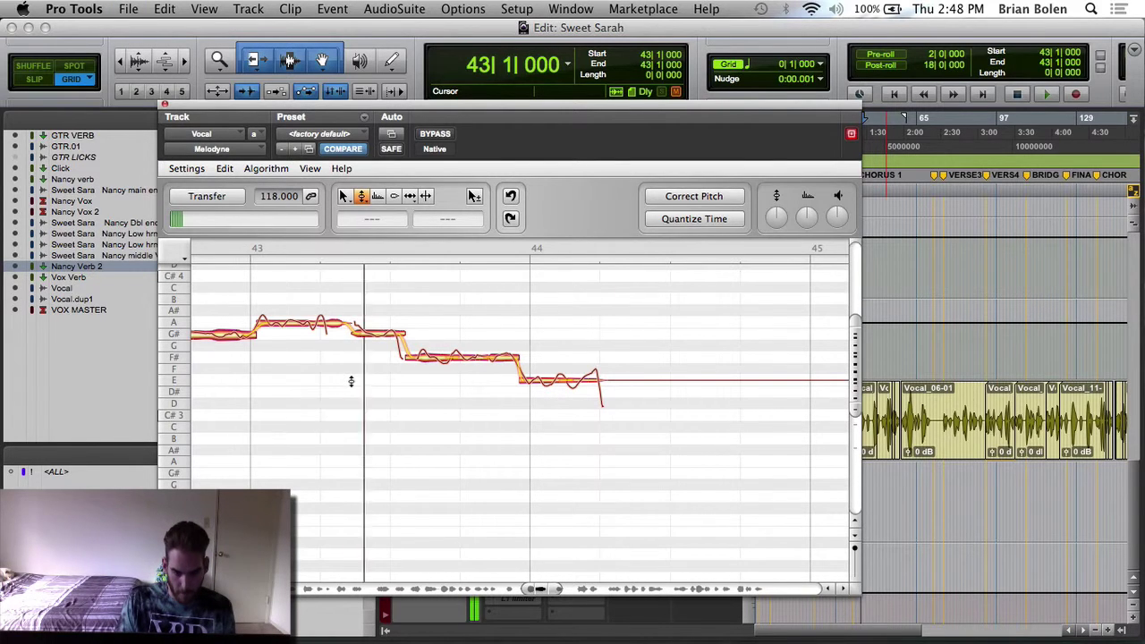
key(space)
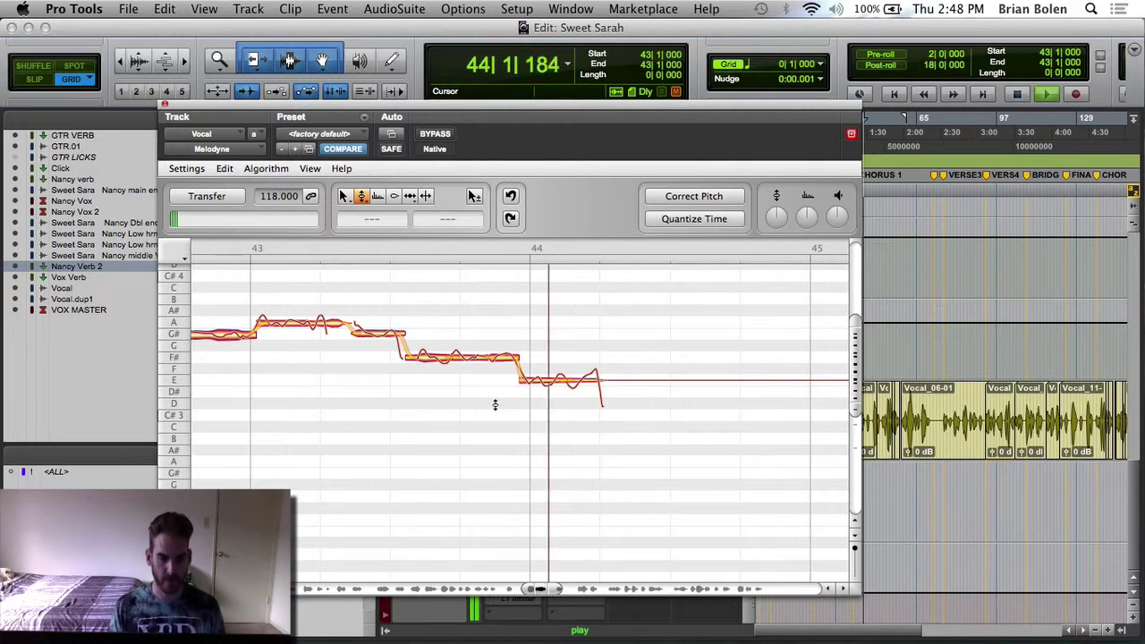
key(space)
key(space)
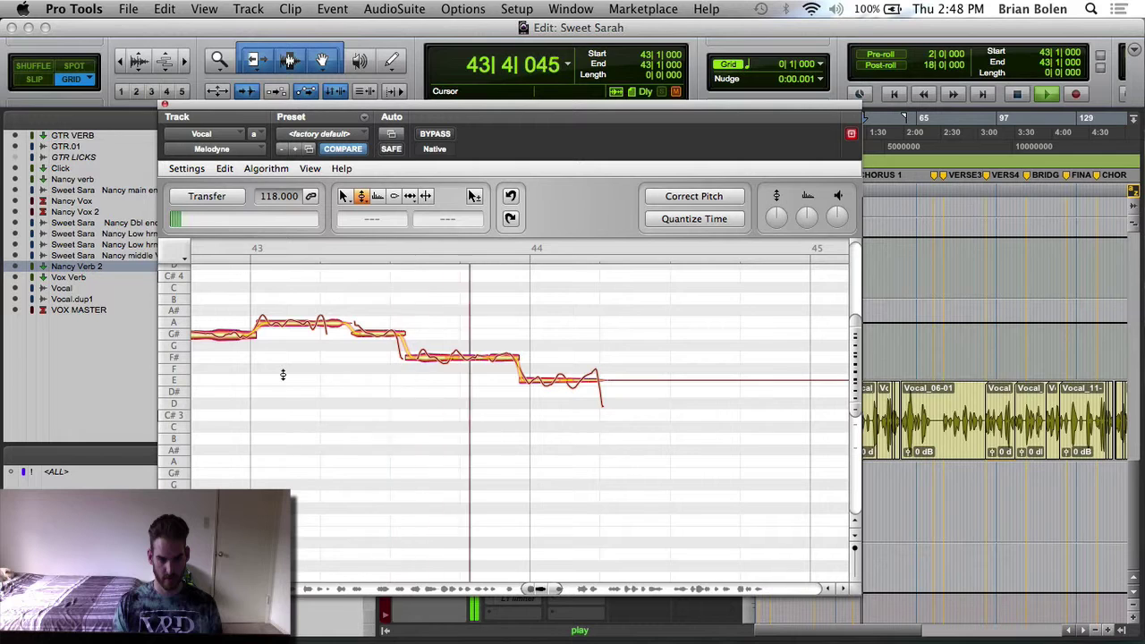
key(space)
Step: Reduce the pitch modulation of the E note at bar 44 slightly and audition the phrase
right_click(524, 439)
click(526, 441)
drag(563, 383, 568, 399)
click(504, 405)
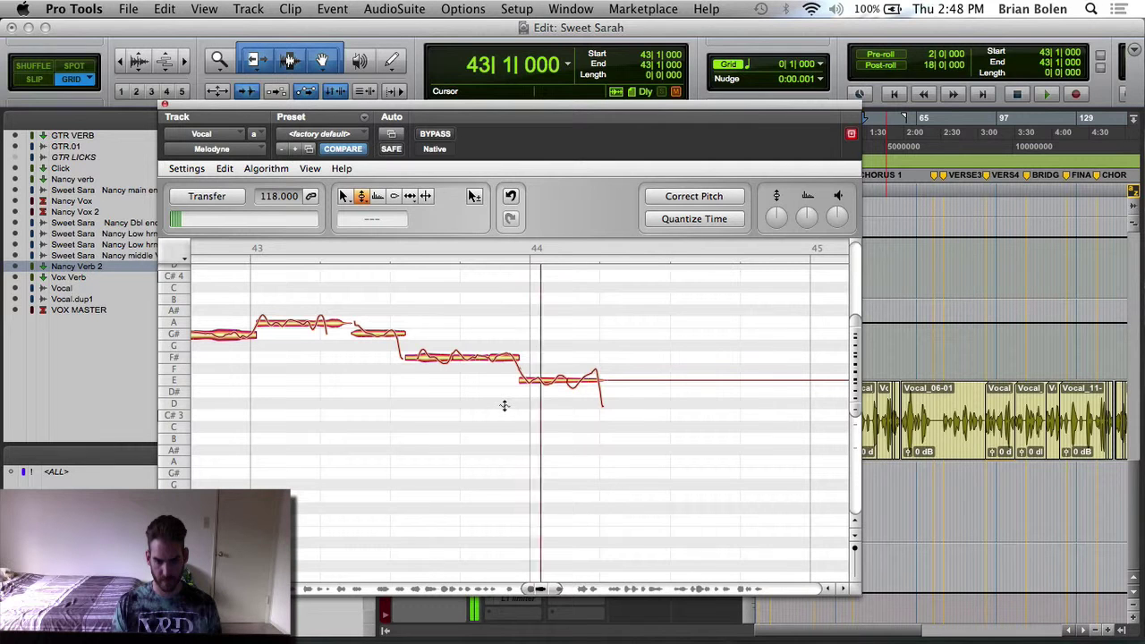
key(space)
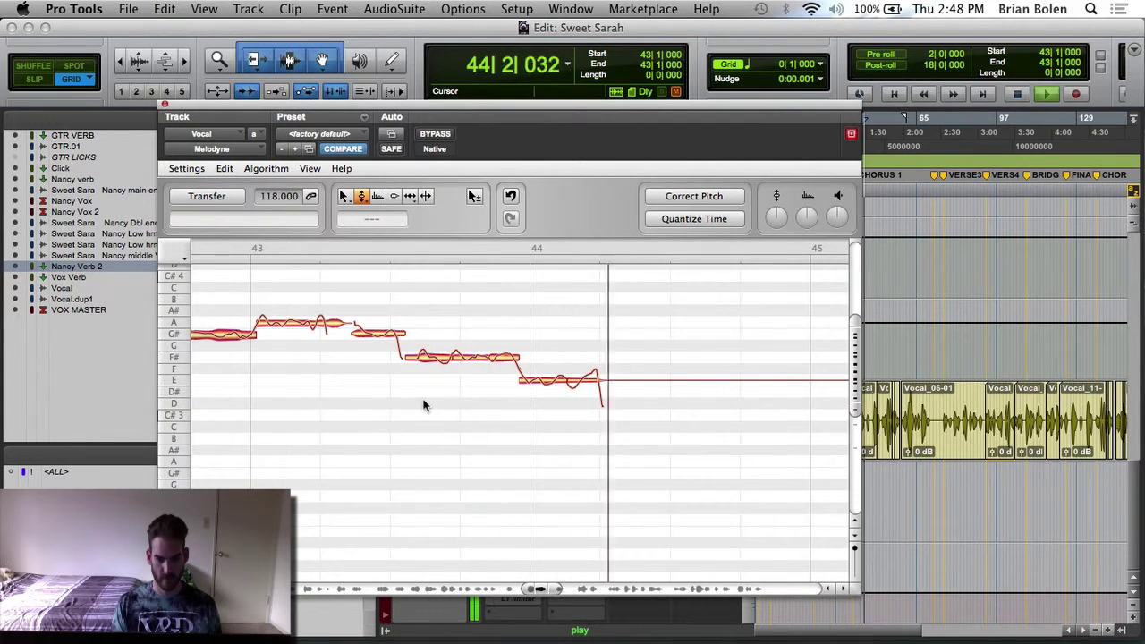
key(space)
Step: Adjust the pitch transition from the last F# segment into the E note with the Pitch Tool and audition the phrase
right_click(512, 417)
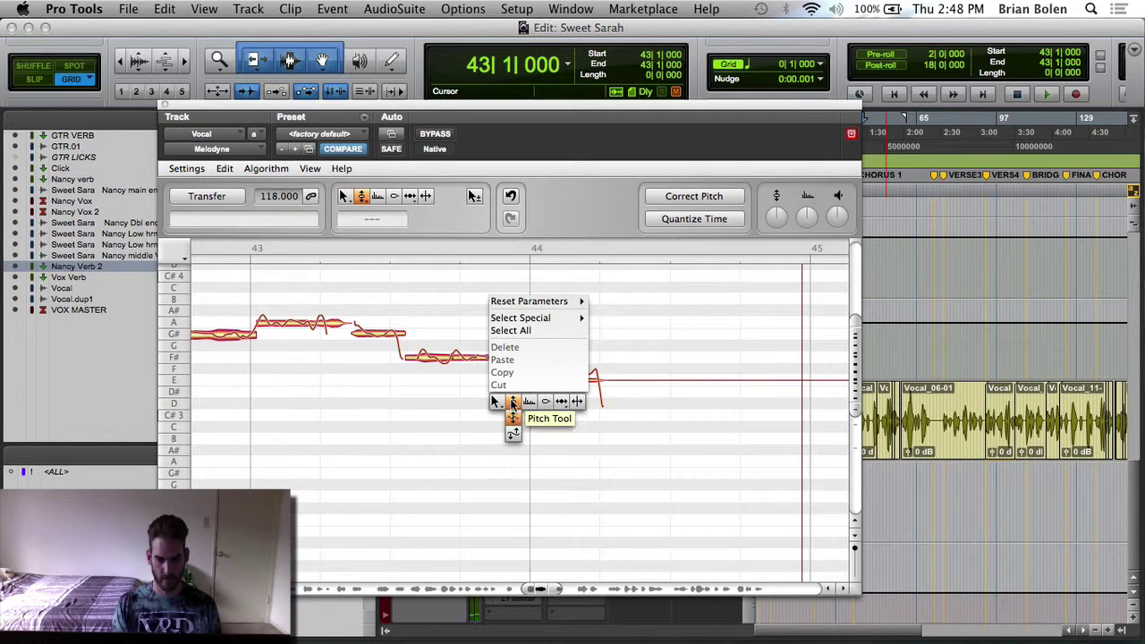
click(519, 404)
click(515, 357)
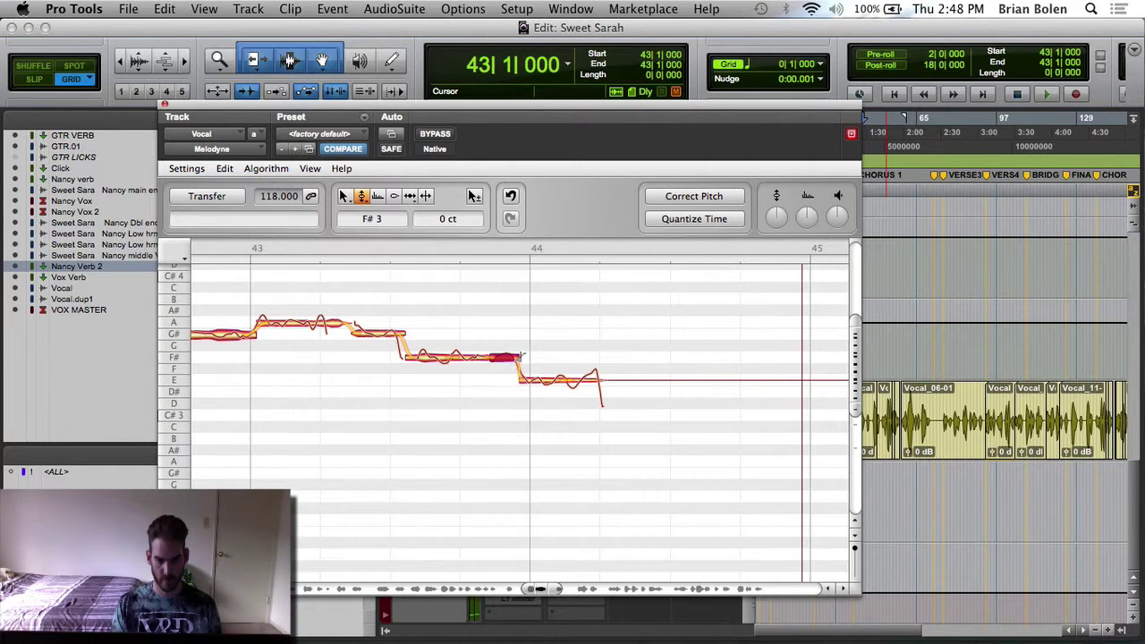
double_click(451, 400)
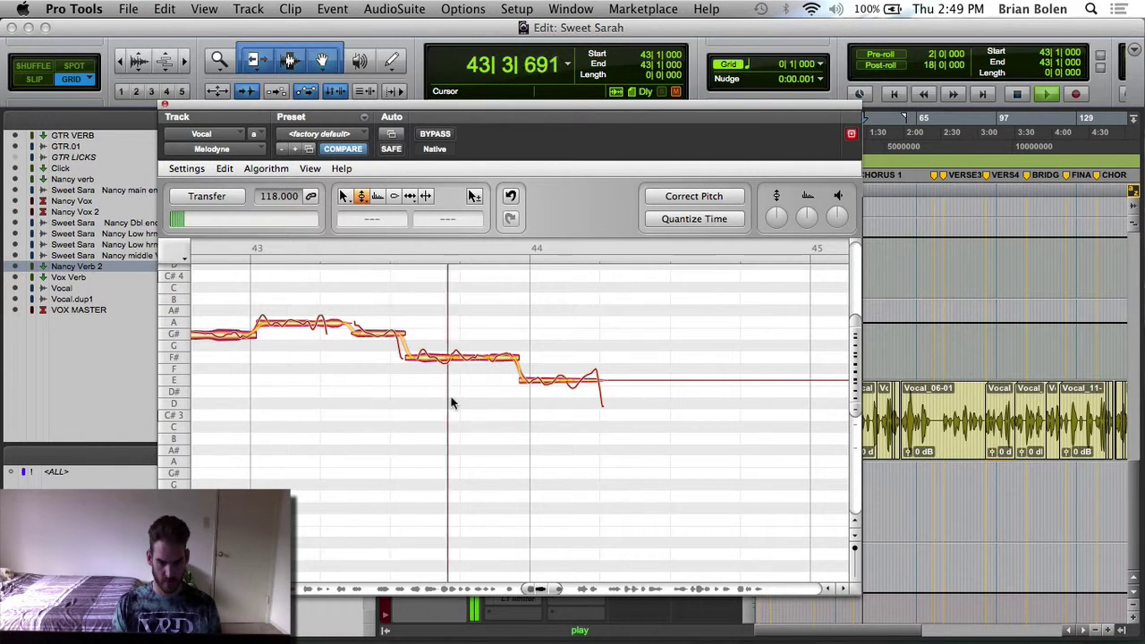
key(space)
Step: Tune the G# 3 note between bars 43 and 44 to 0 ct and audition it
click(380, 333)
key(space)
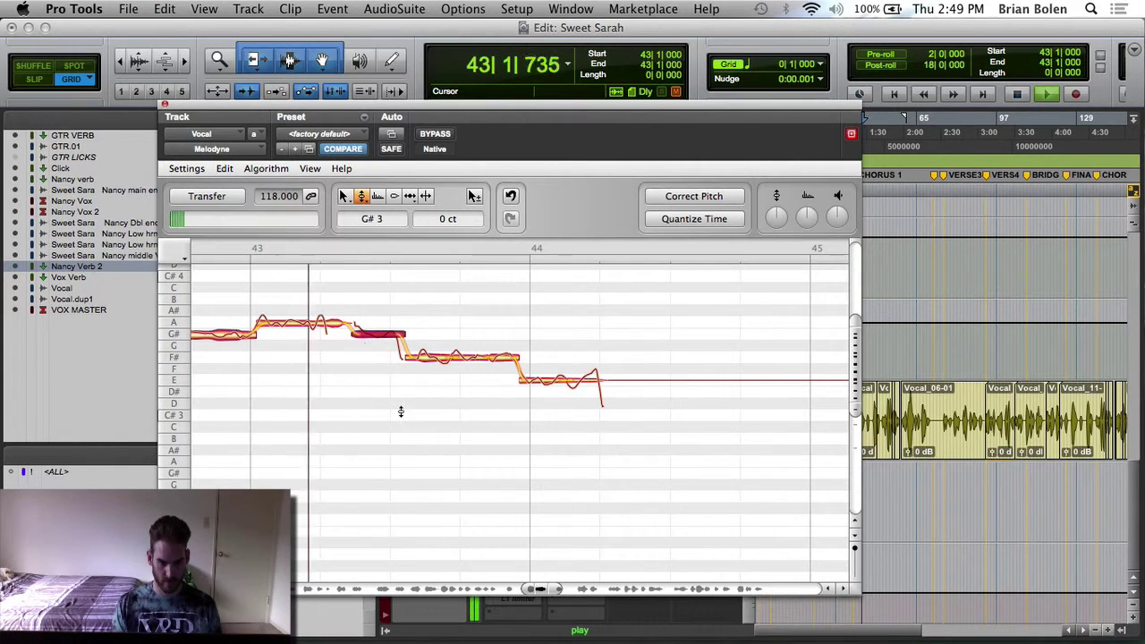
key(space)
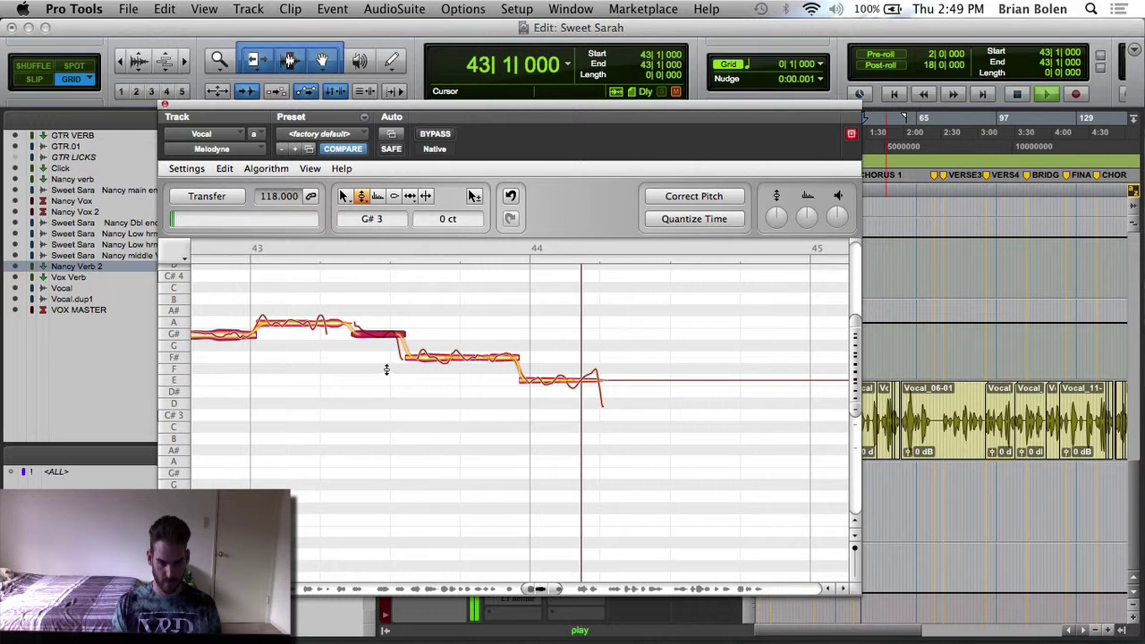
Step: Raise the G# 3 note between bars 43 and 44 to +7 ct and play the phrase from bar 43
drag(380, 336, 380, 334)
key(space)
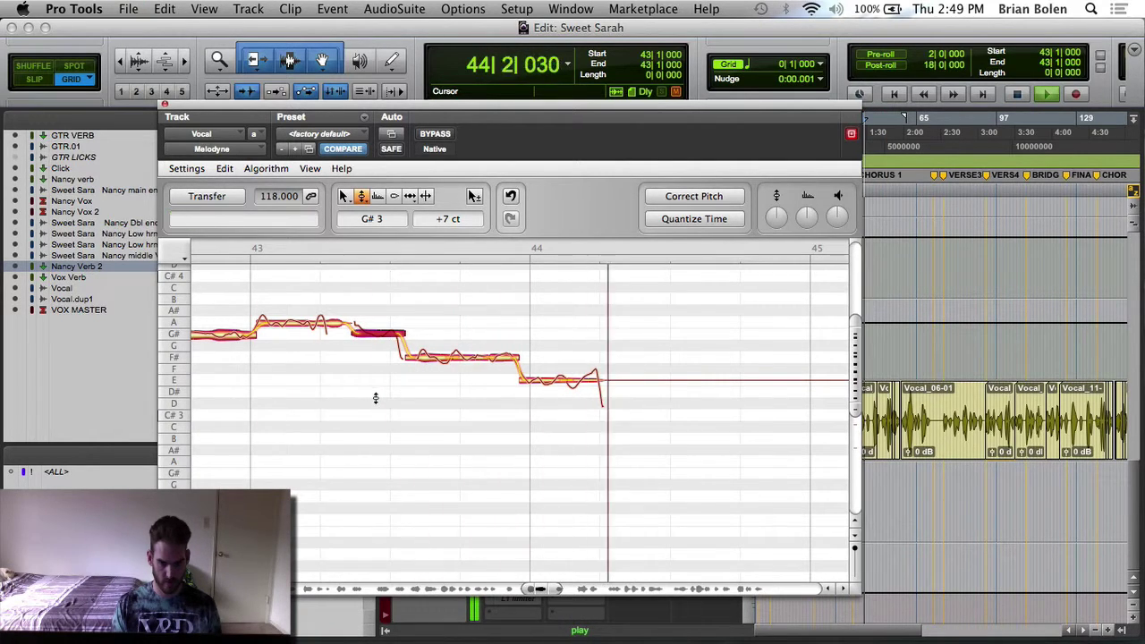
key(space)
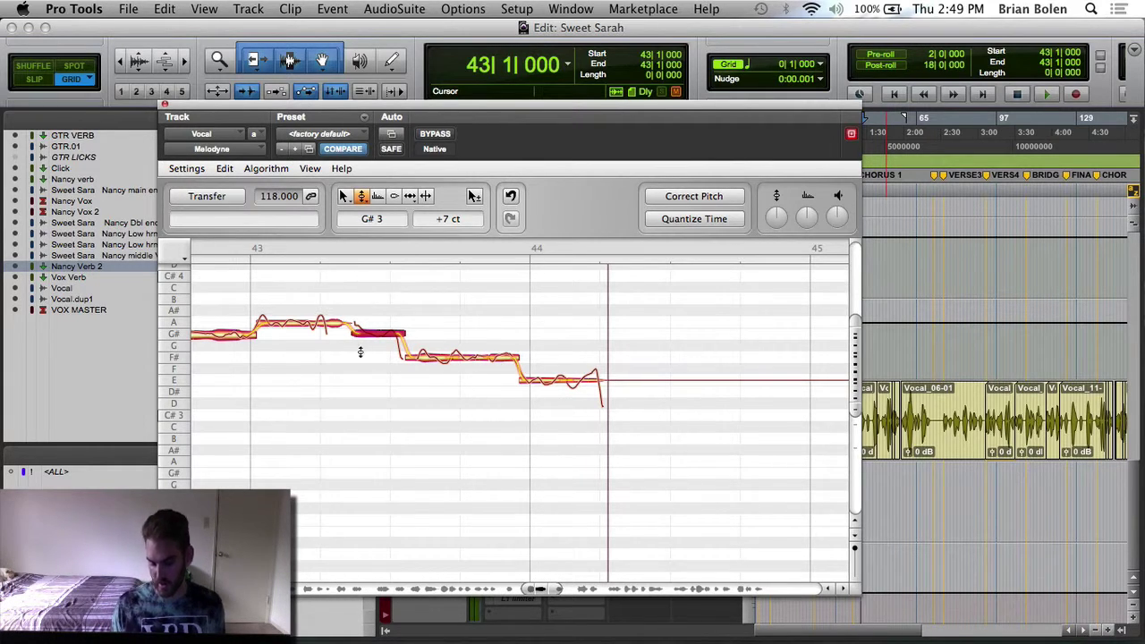
Step: Deselect the tuned G# note and play the vocal from bar 43 on through bar 49
scroll(360, 351, up, 5)
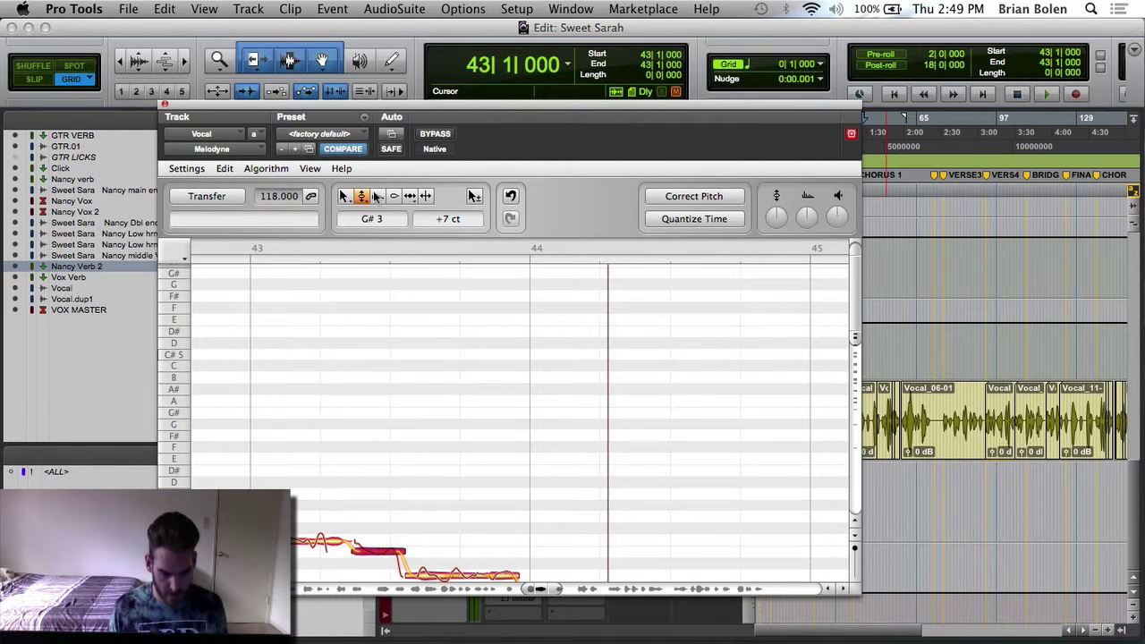
scroll(427, 400, down, 3)
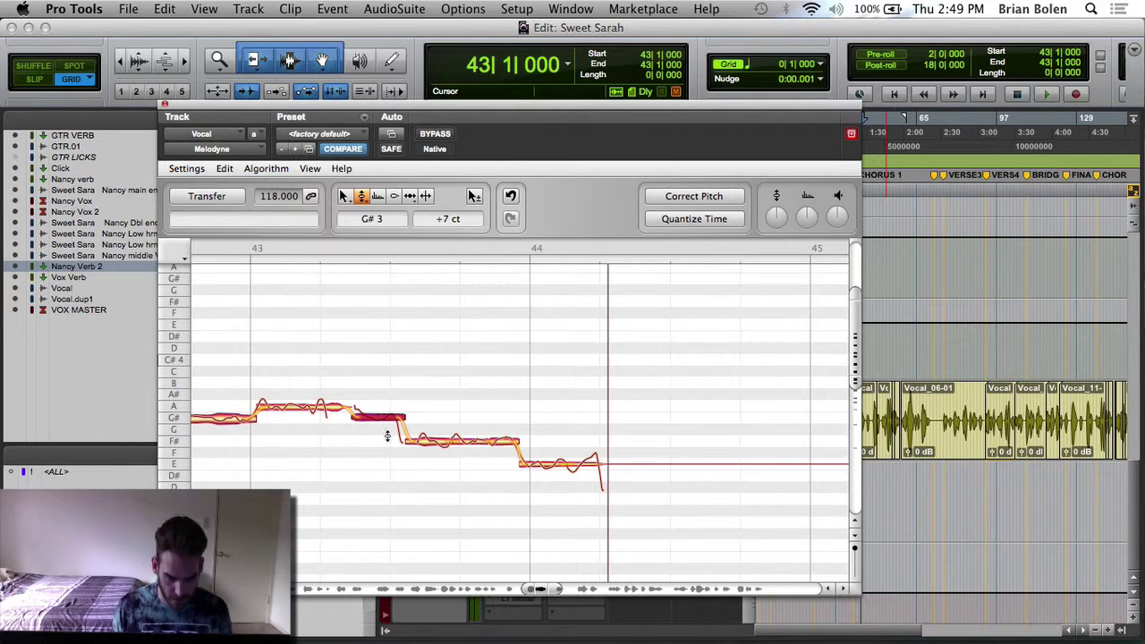
click(414, 381)
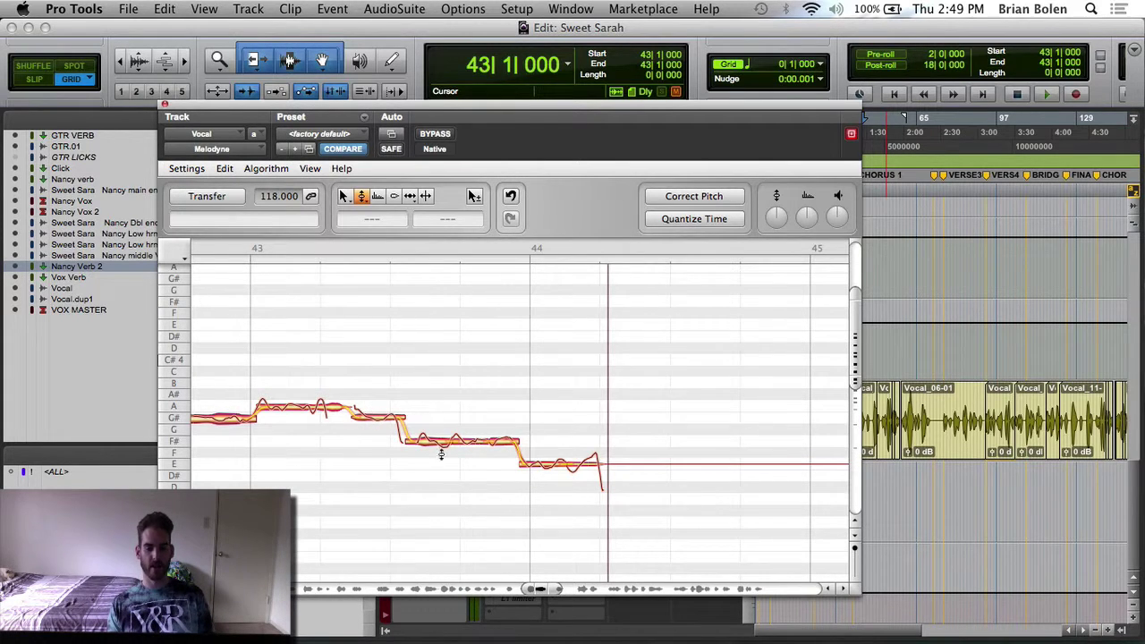
key(space)
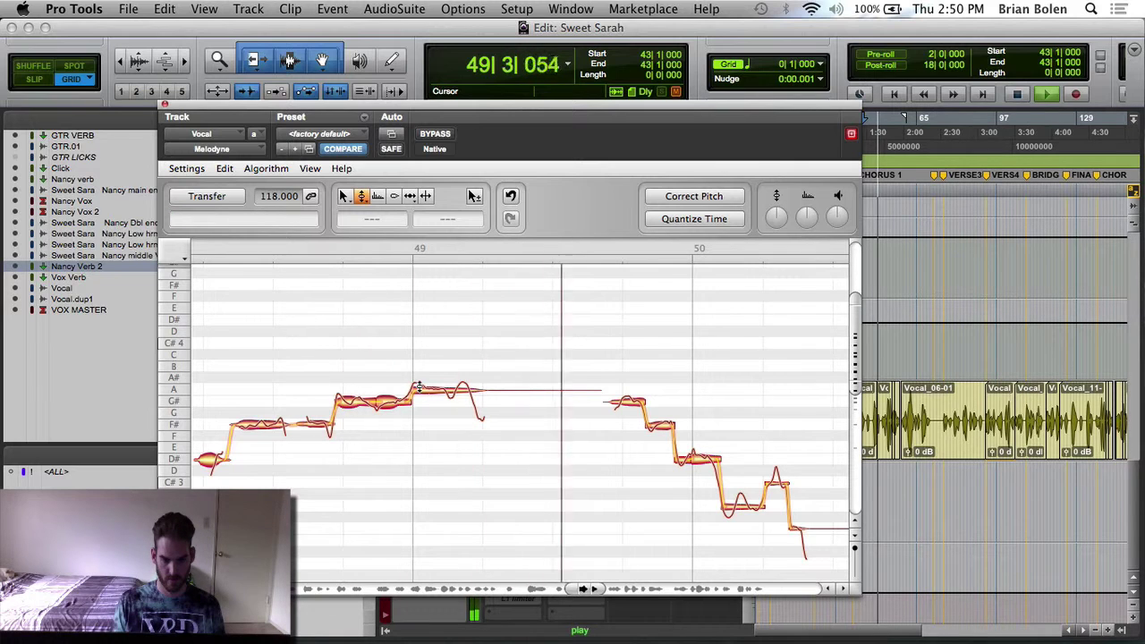
key(space)
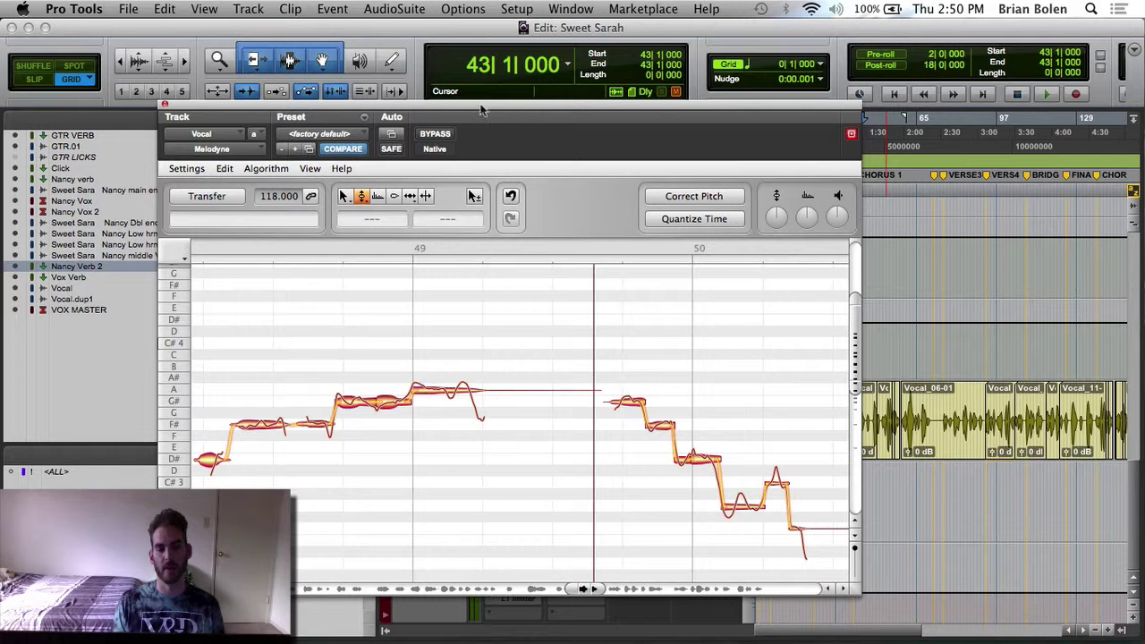
Step: Set the playback position to 48|3 and audition the phrase leading into bar 49
click(463, 72)
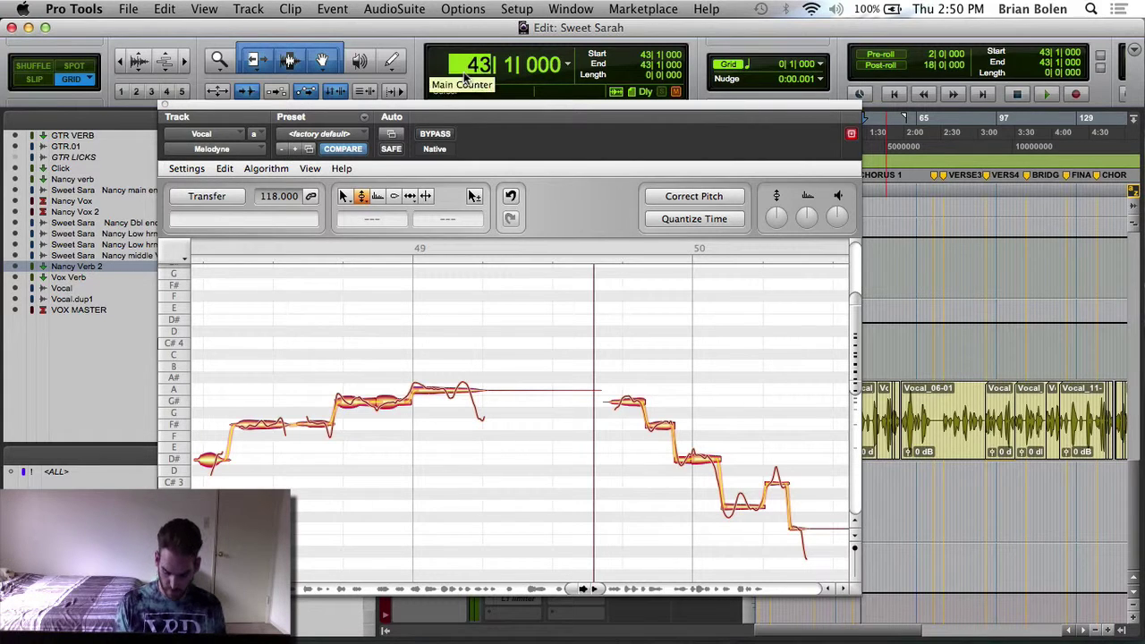
text(48)
key(period)
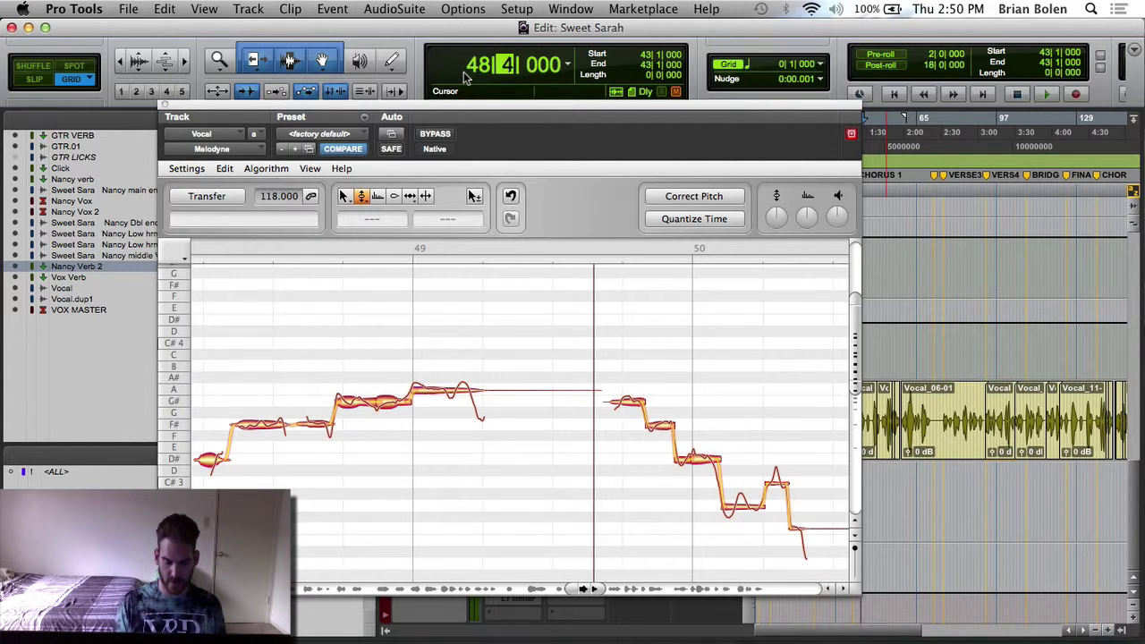
key(Return)
key(space)
key(space)
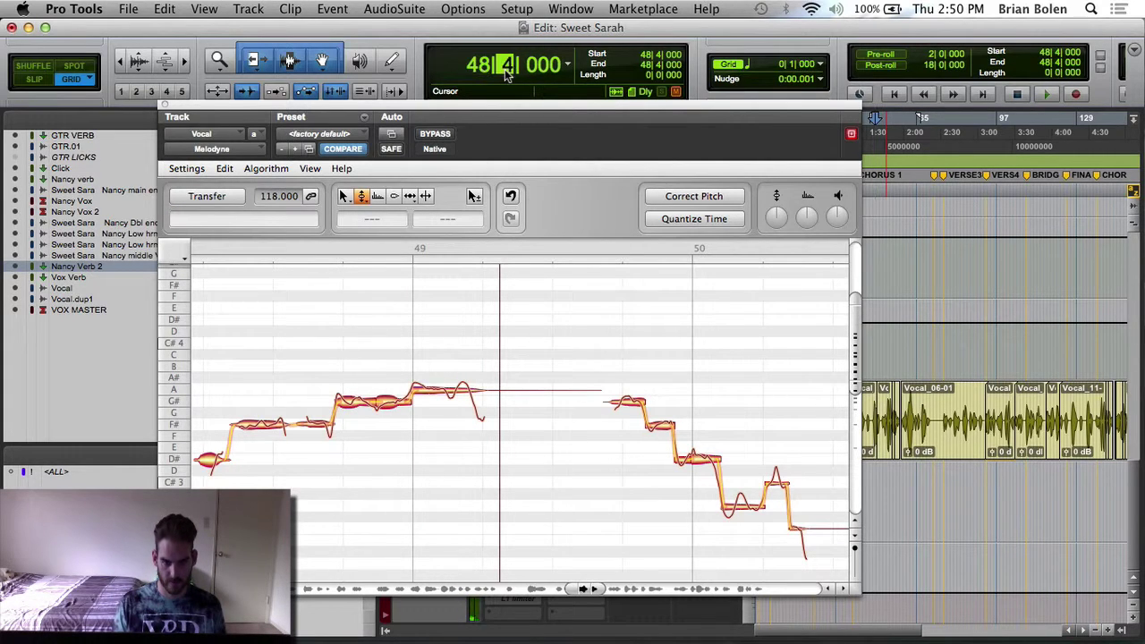
key(space)
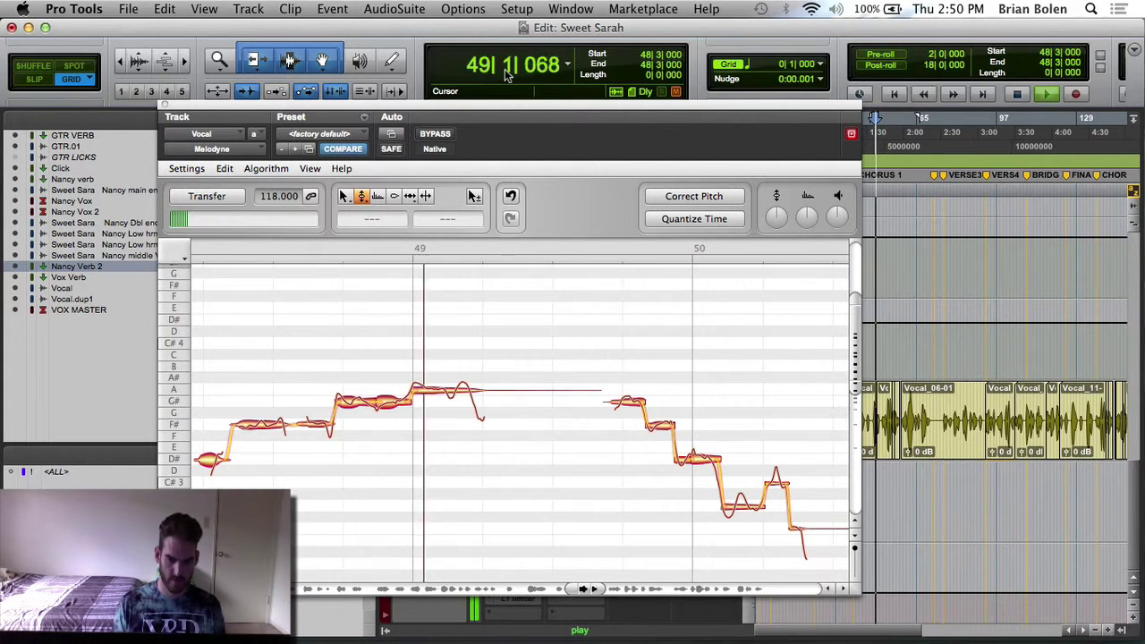
key(space)
Step: Move the Melodyne window aside to clear the track list and replay the vocal from 48|3 past bar 50
drag(509, 110, 746, 87)
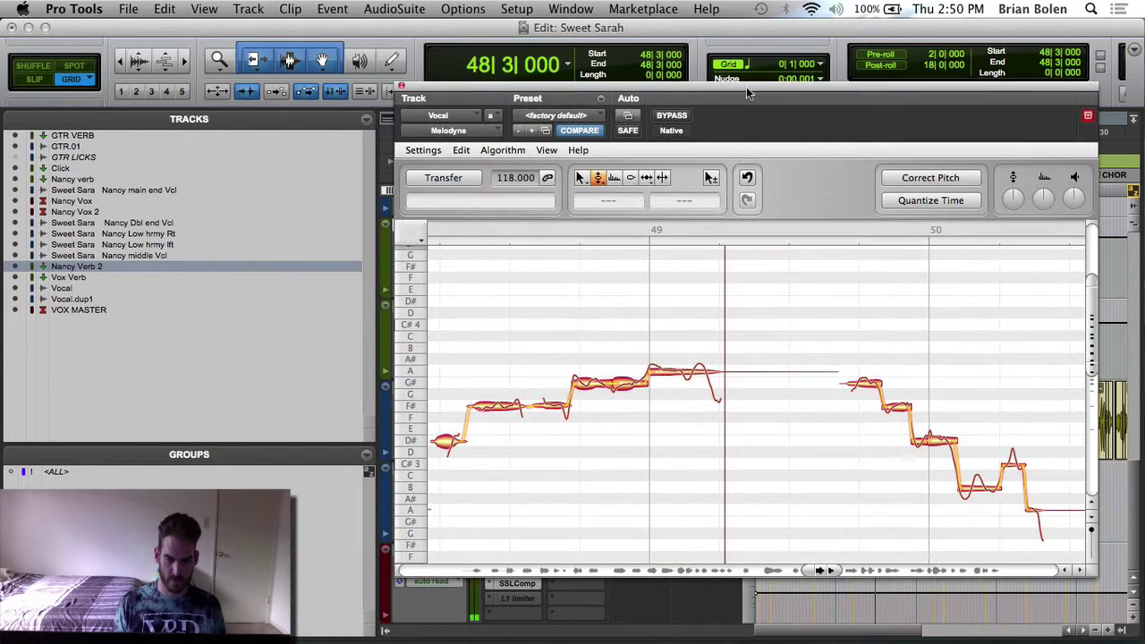
key(space)
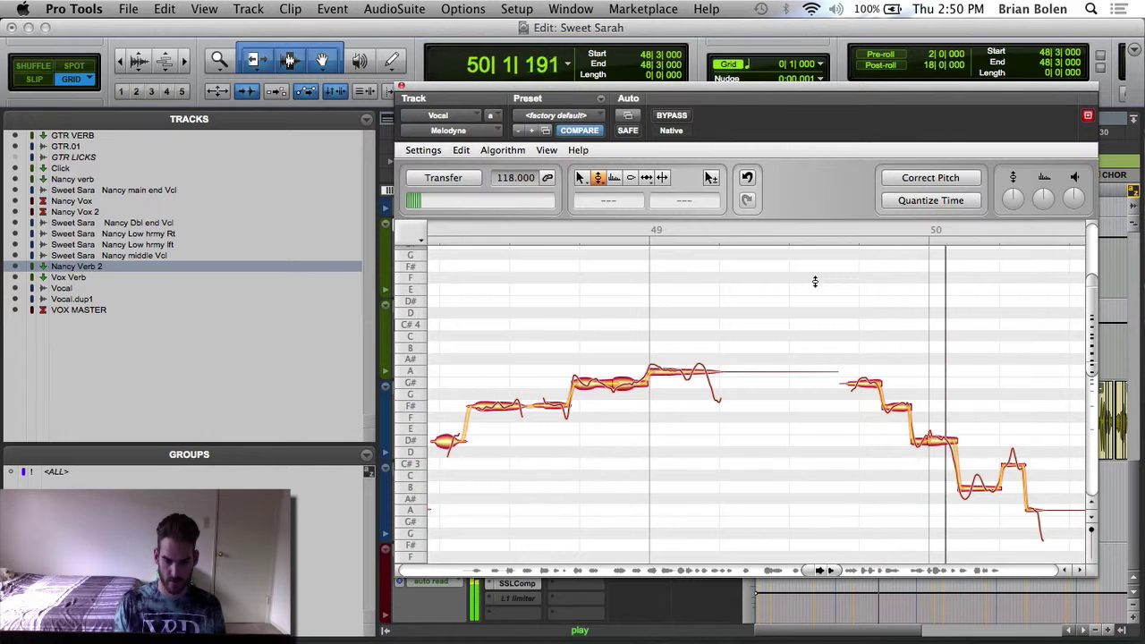
key(space)
key(space)
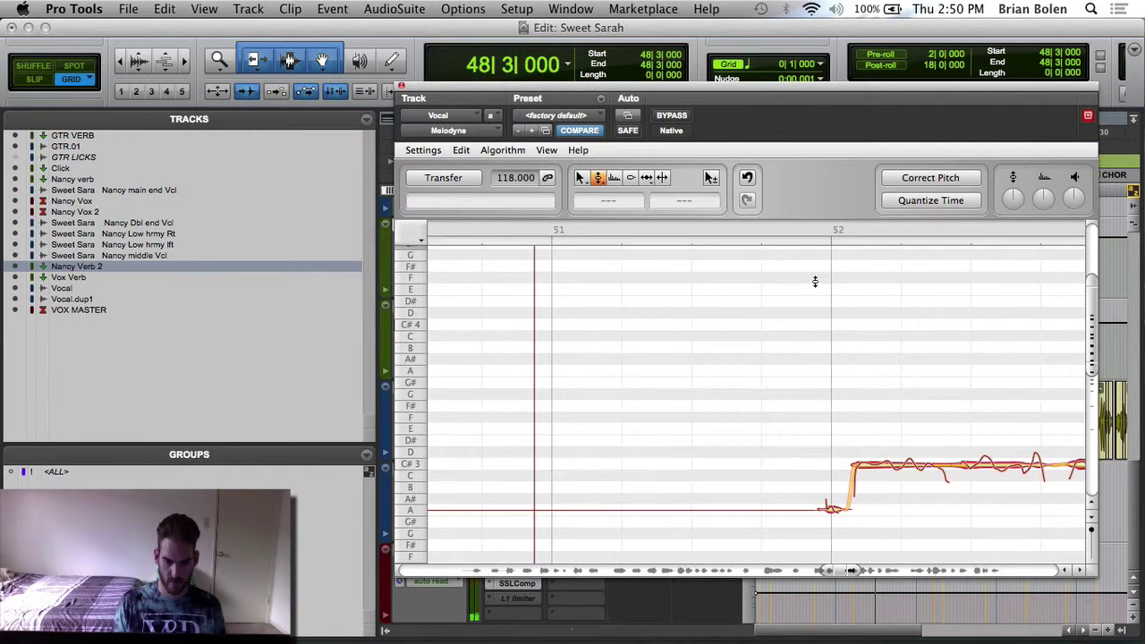
key(space)
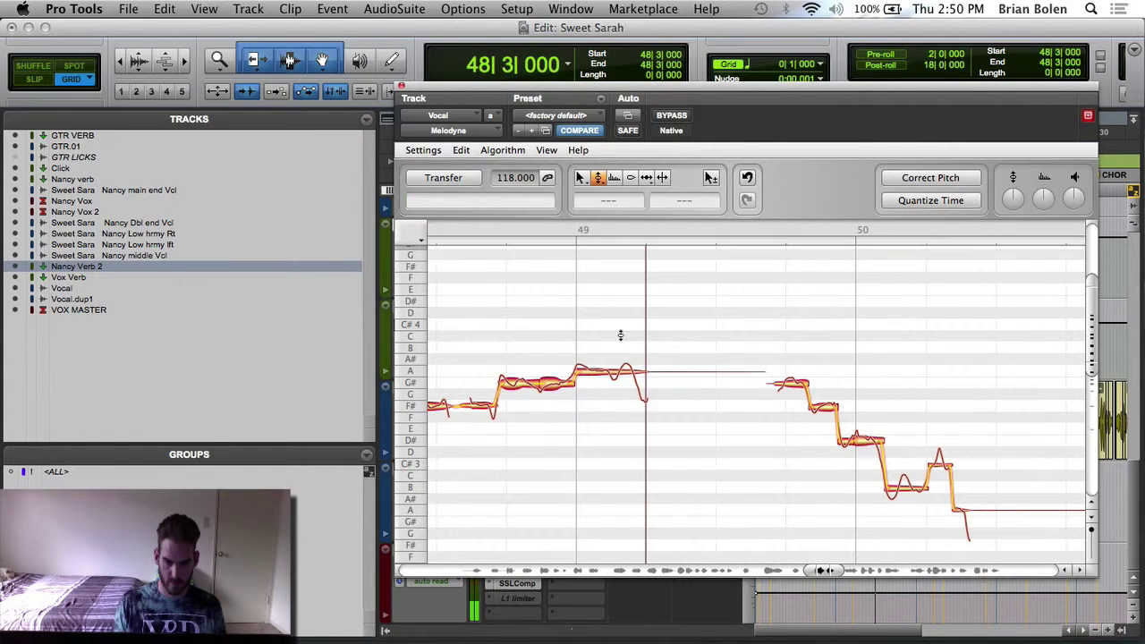
Step: Try changing the pitch drift of the A note at bar 49 to -100.7 % and audition it
right_click(585, 335)
click(582, 365)
click(580, 375)
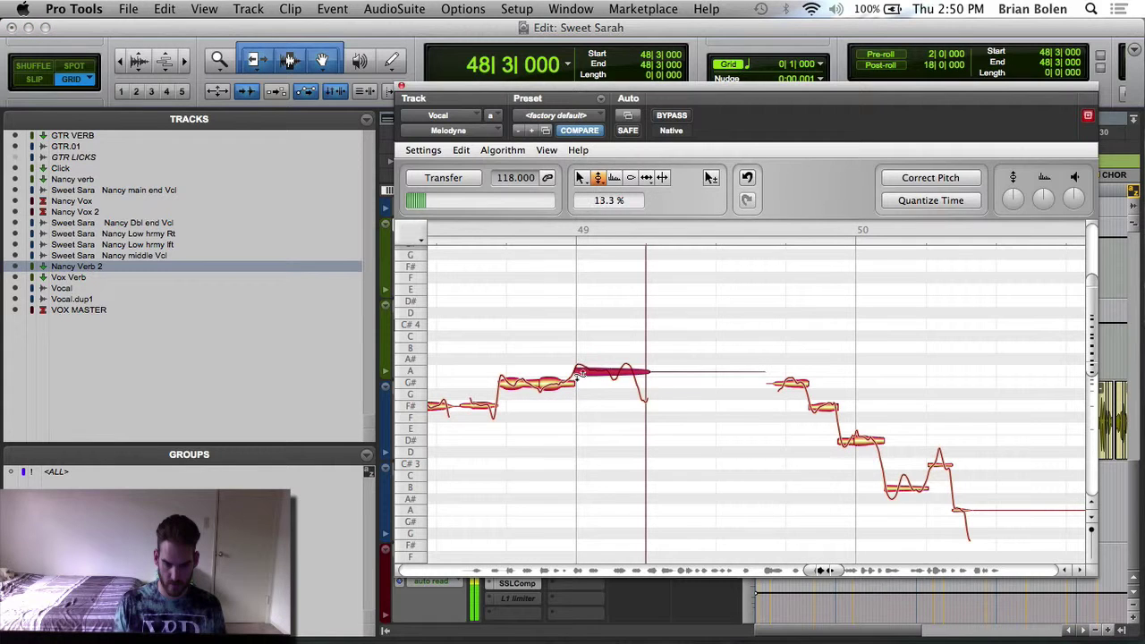
key(space)
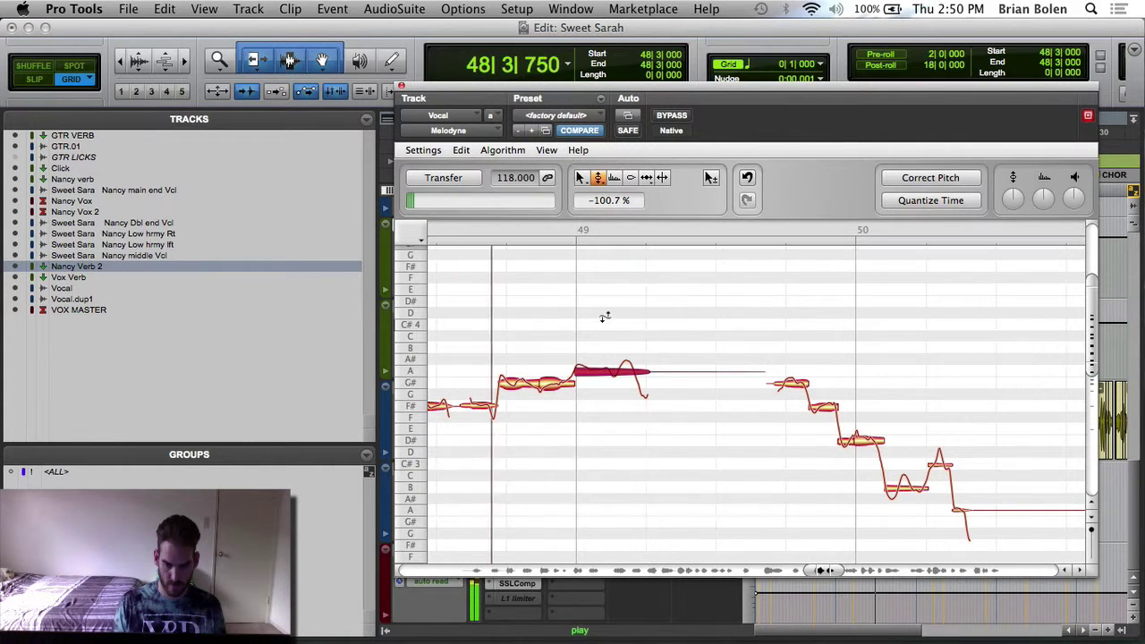
key(space)
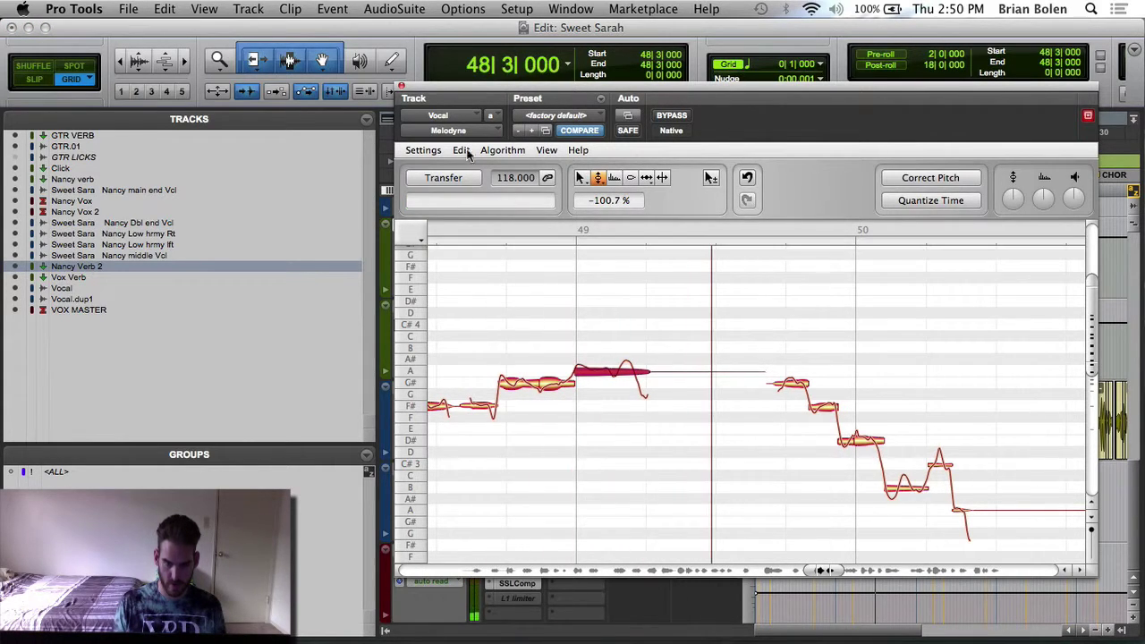
Step: Undo the pitch drift change on the A note at bar 49 and replay the phrase from 48|3
click(460, 149)
click(465, 175)
key(space)
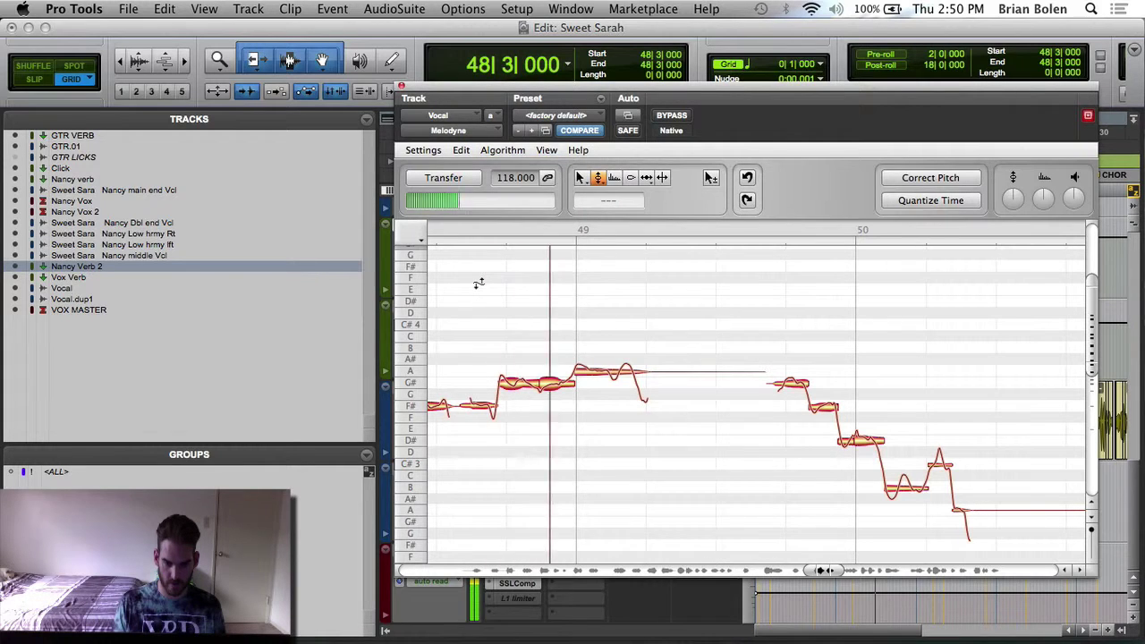
key(space)
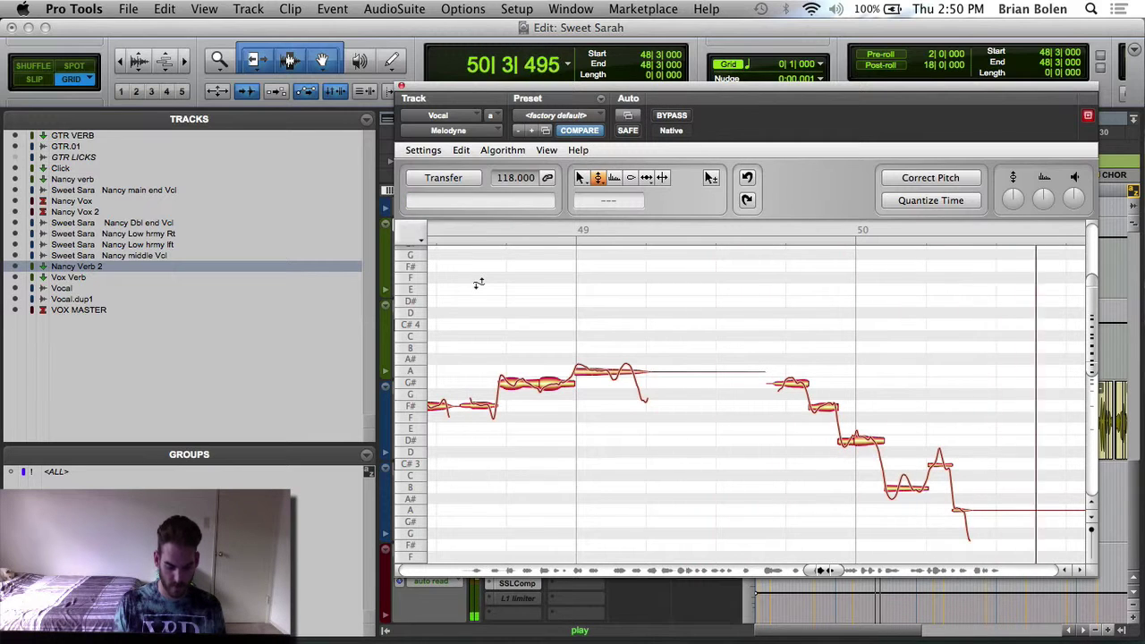
key(space)
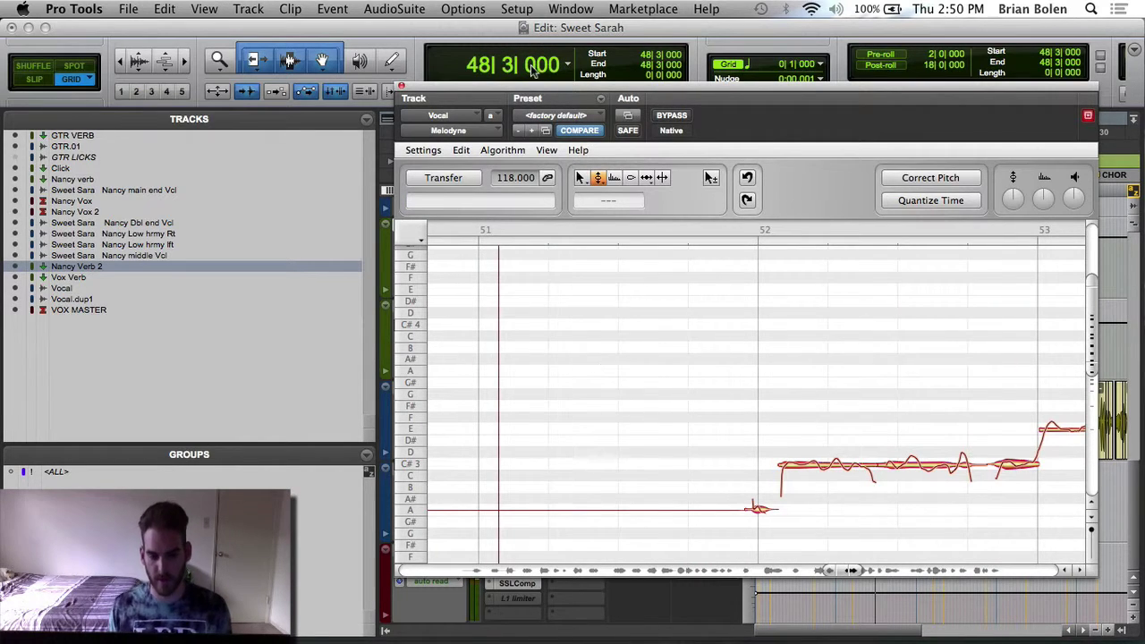
Step: Set the playback position to bar 51 and listen to the vocal through bar 54
click(471, 71)
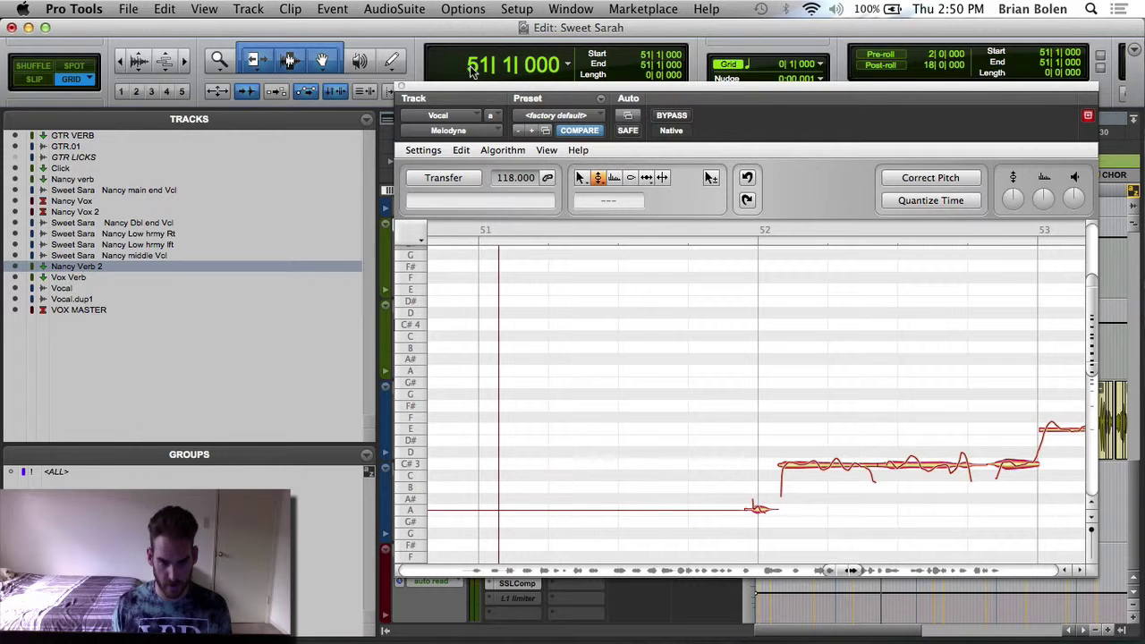
key(space)
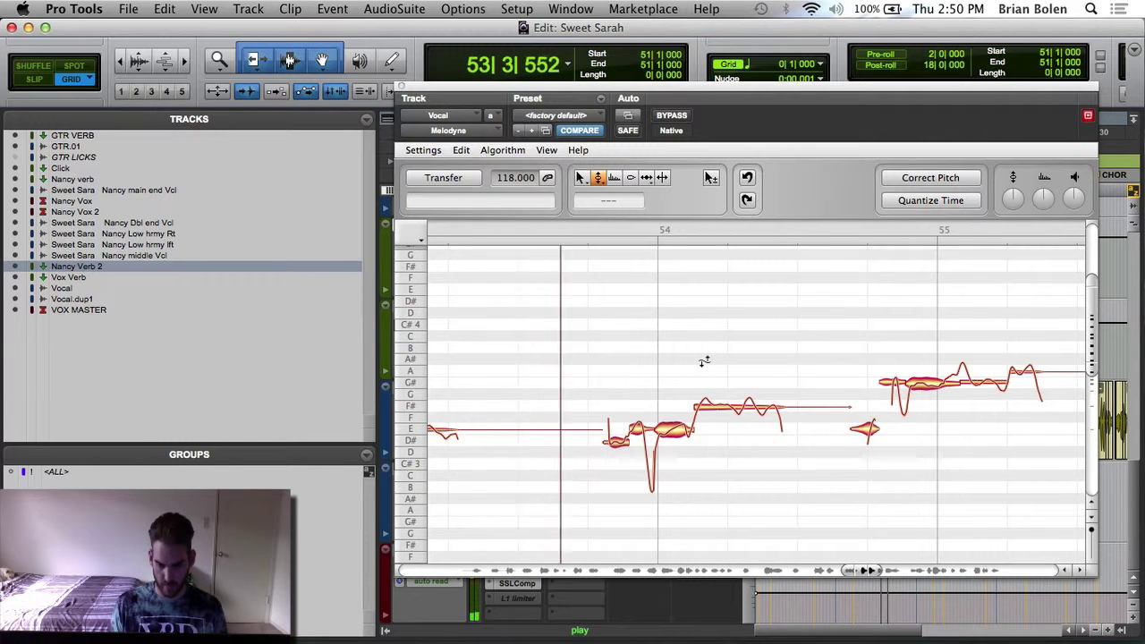
key(space)
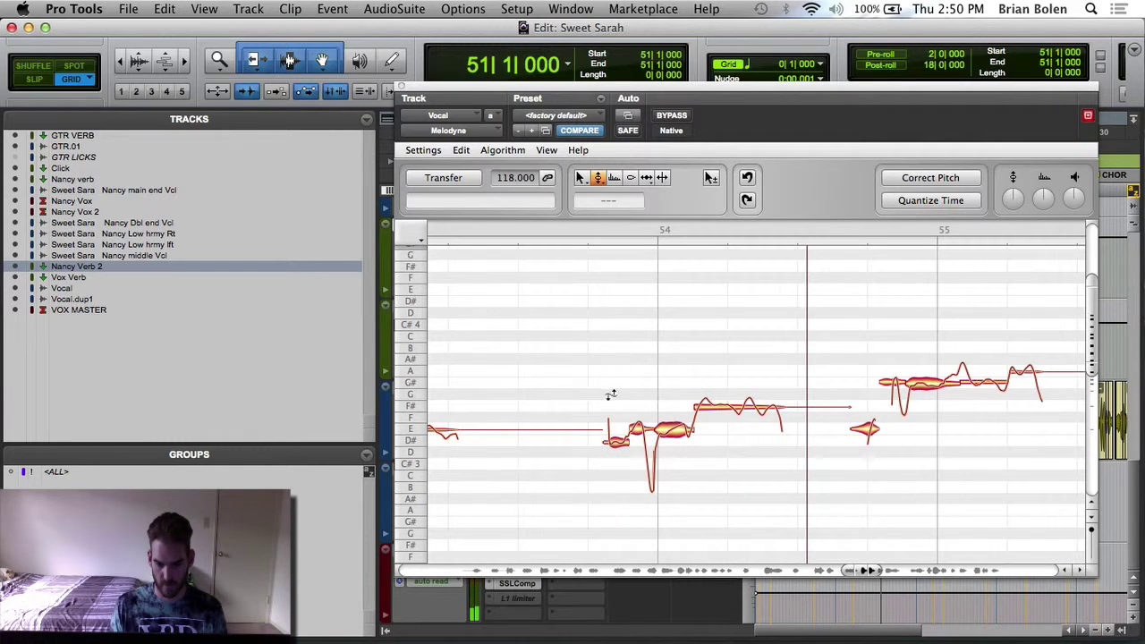
Step: Lower the D# note just before bar 54 to D 3 at -9 ct with the Pitch Tool, and deselect it
right_click(609, 393)
click(607, 376)
drag(614, 445, 616, 453)
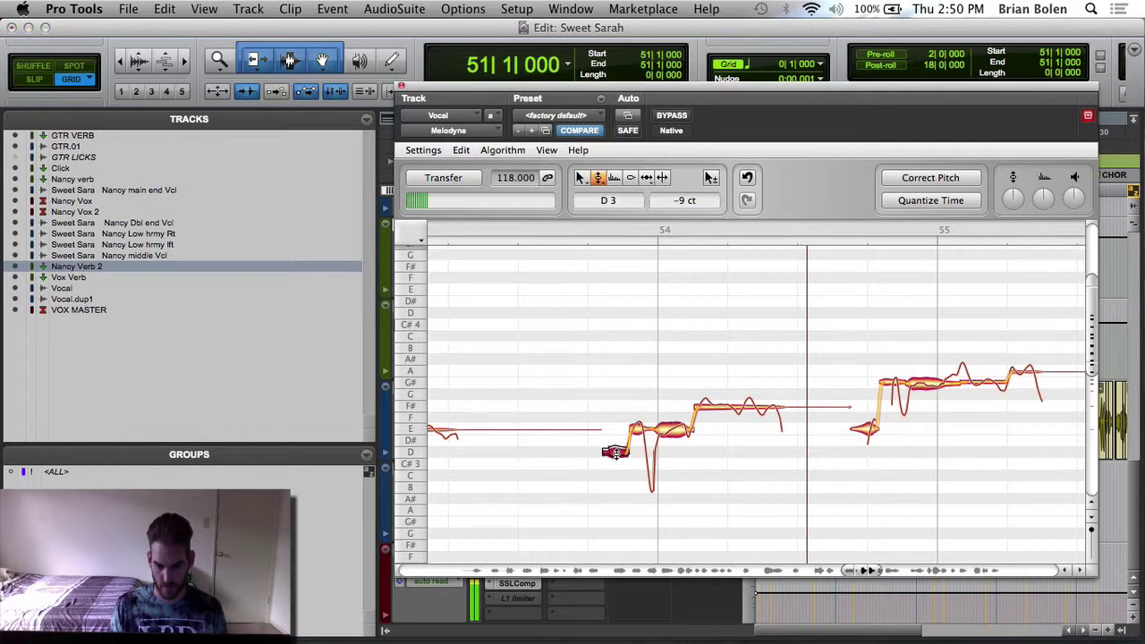
double_click(575, 322)
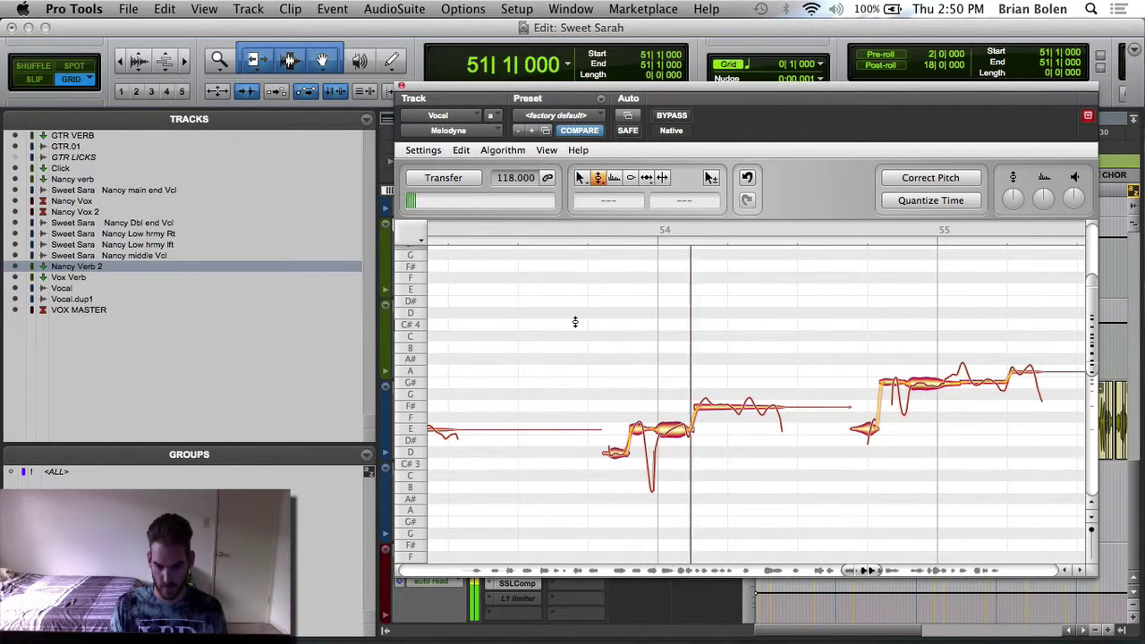
Step: Set the playback position to bar 53 and audition the lowered note before bar 54
click(463, 73)
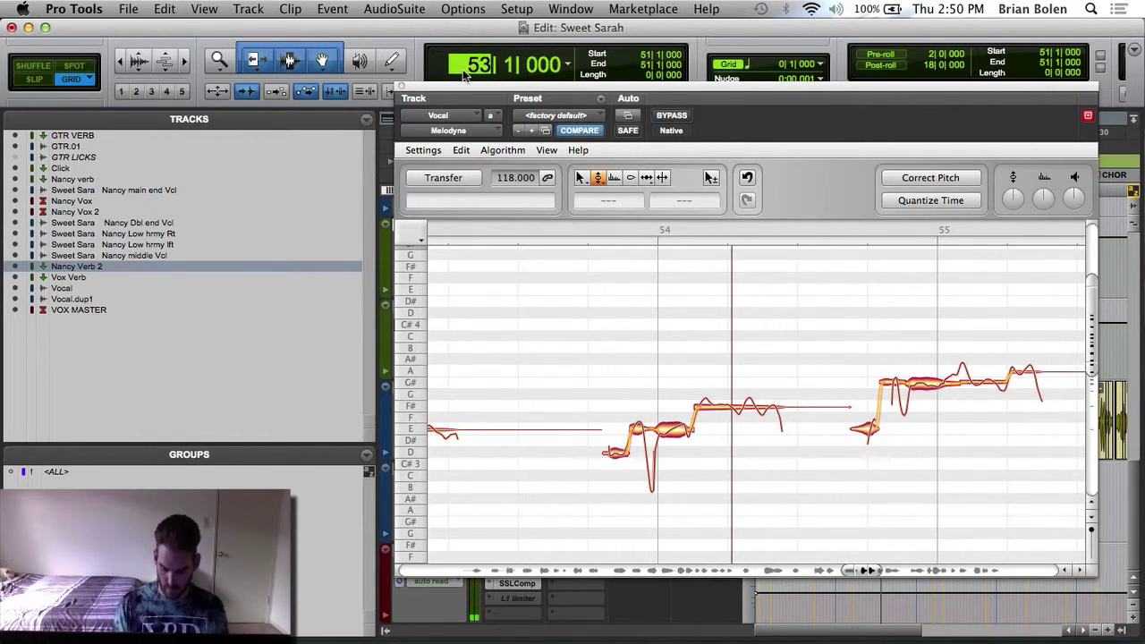
text(53)
key(Return)
key(space)
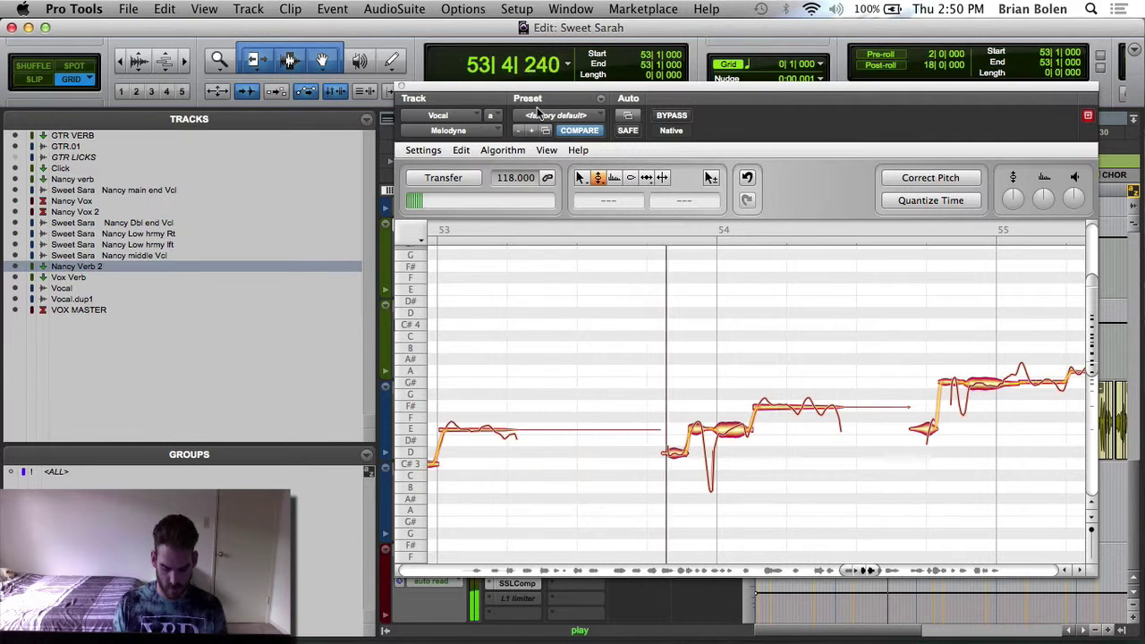
key(space)
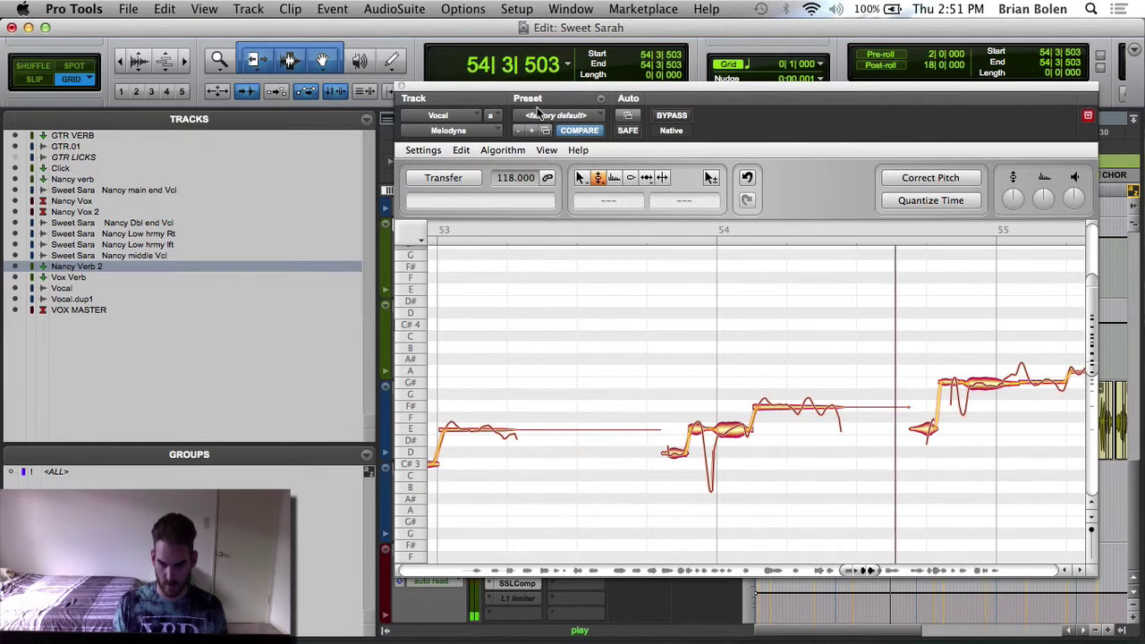
Step: Play on from 54|3|503 and audition the phrase around bar 55
key(space)
key(space)
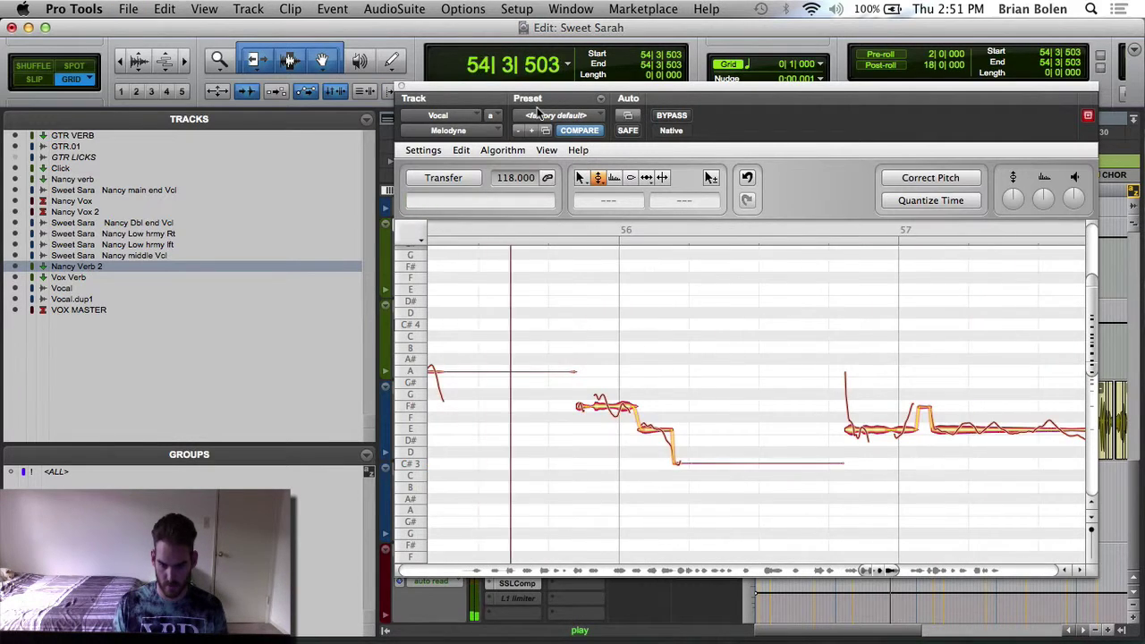
key(space)
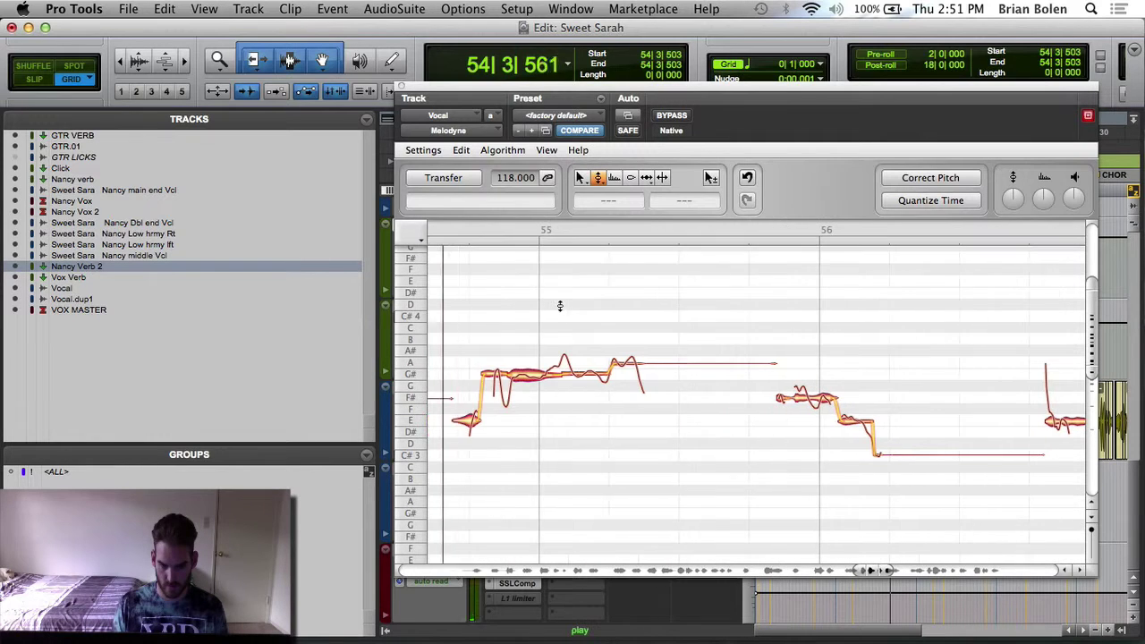
key(space)
Step: Raise the G# segment just after bar 55 to A 3 at +4 ct with the Pitch Tool
right_click(642, 350)
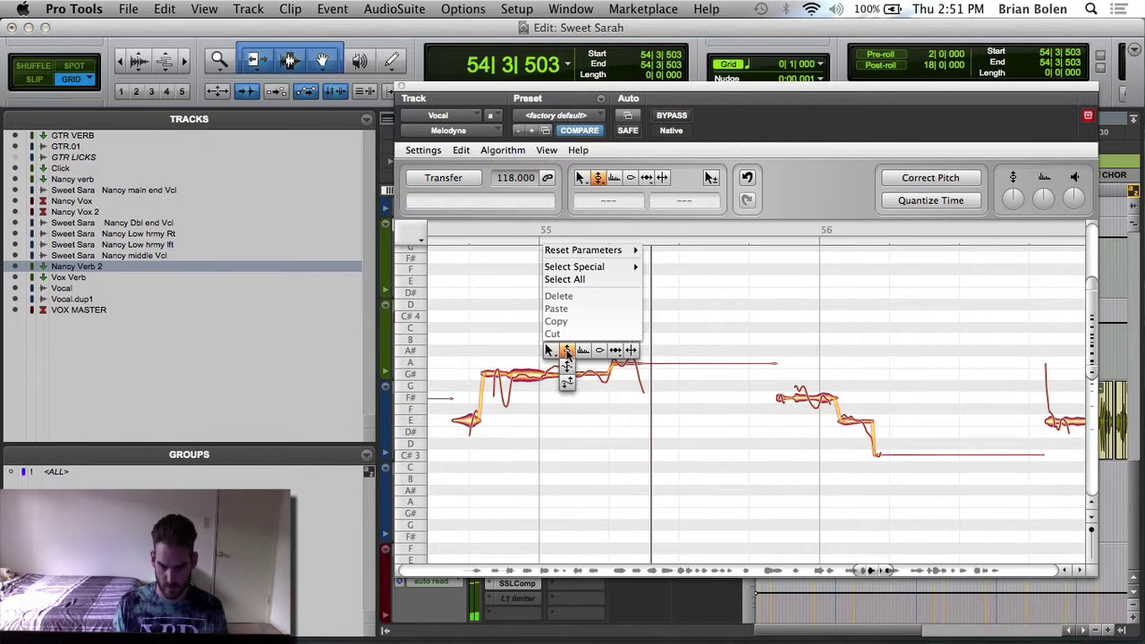
click(632, 348)
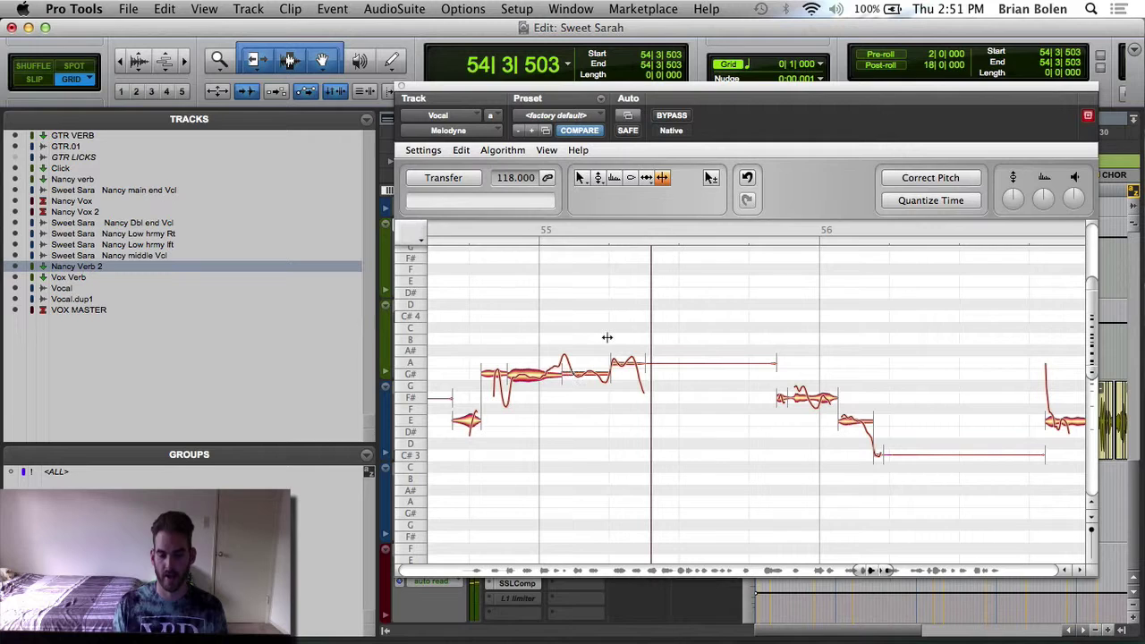
right_click(558, 332)
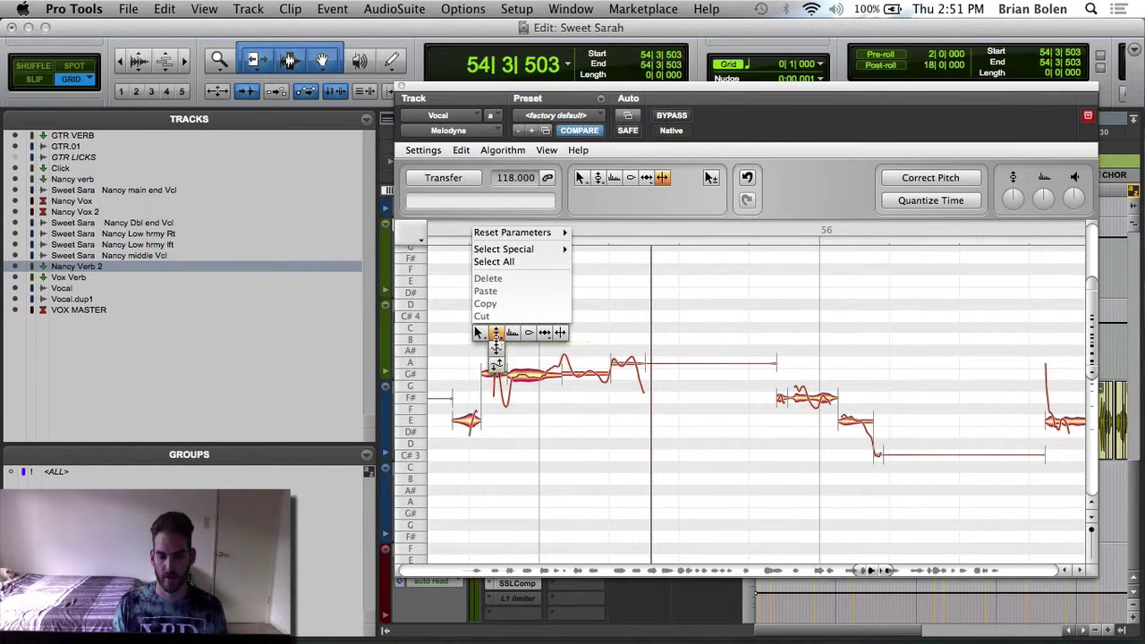
click(488, 333)
drag(571, 374, 571, 367)
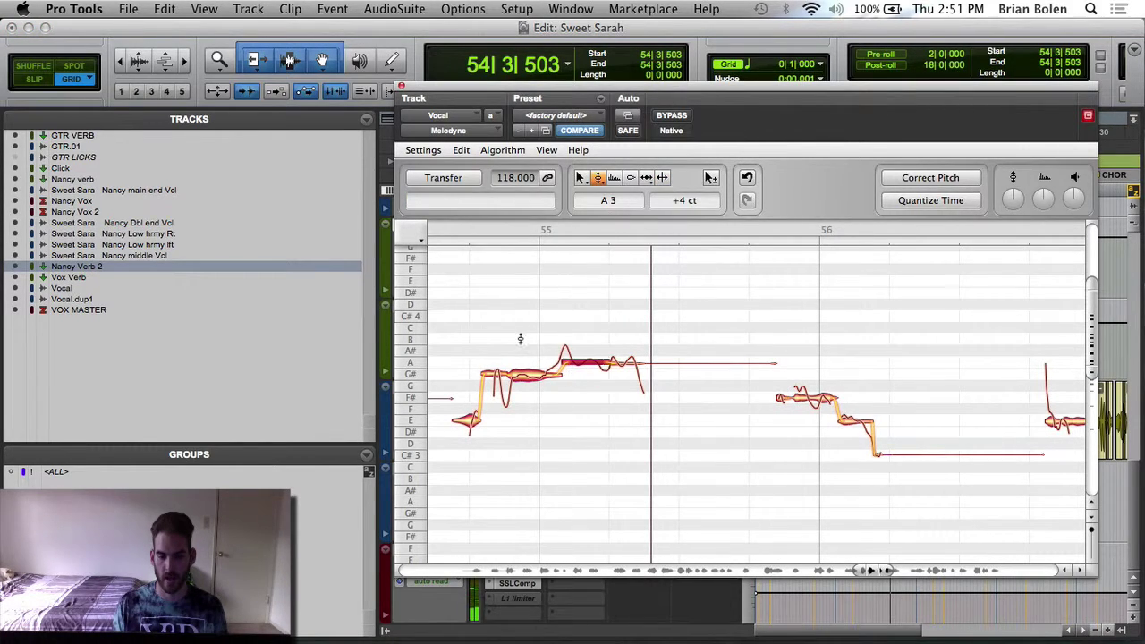
Step: Set the pitch drift of the raised A 3 note just after bar 55 to 8.3 %
right_click(474, 320)
click(476, 348)
drag(557, 360, 561, 374)
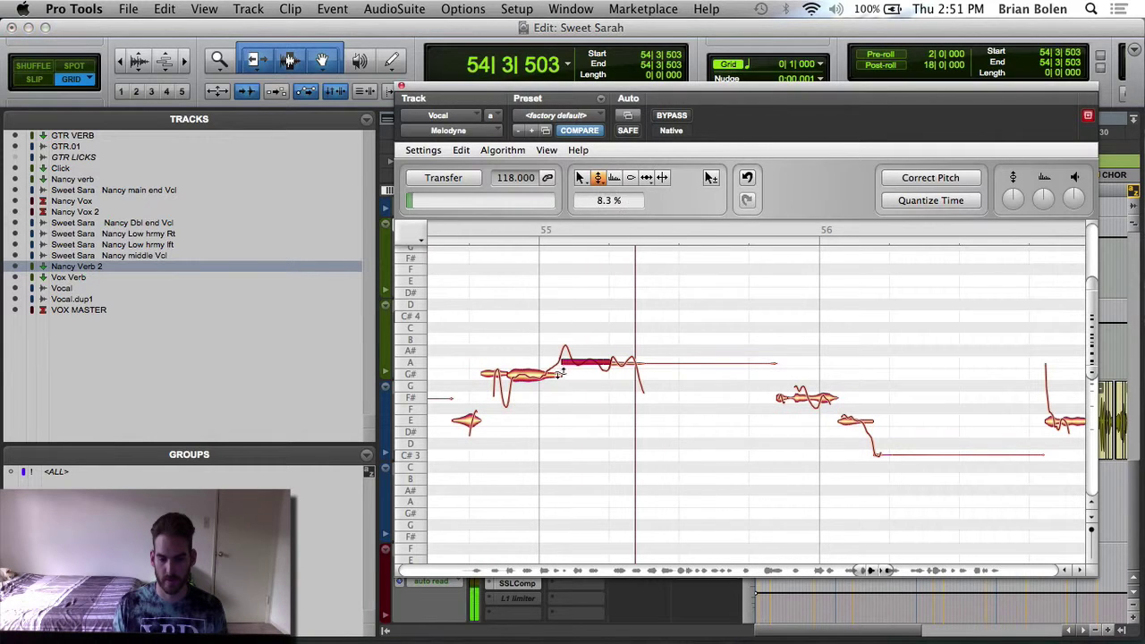
Step: Separate the opening of the raised A note just after bar 55 with the Note Separation Tool
right_click(541, 302)
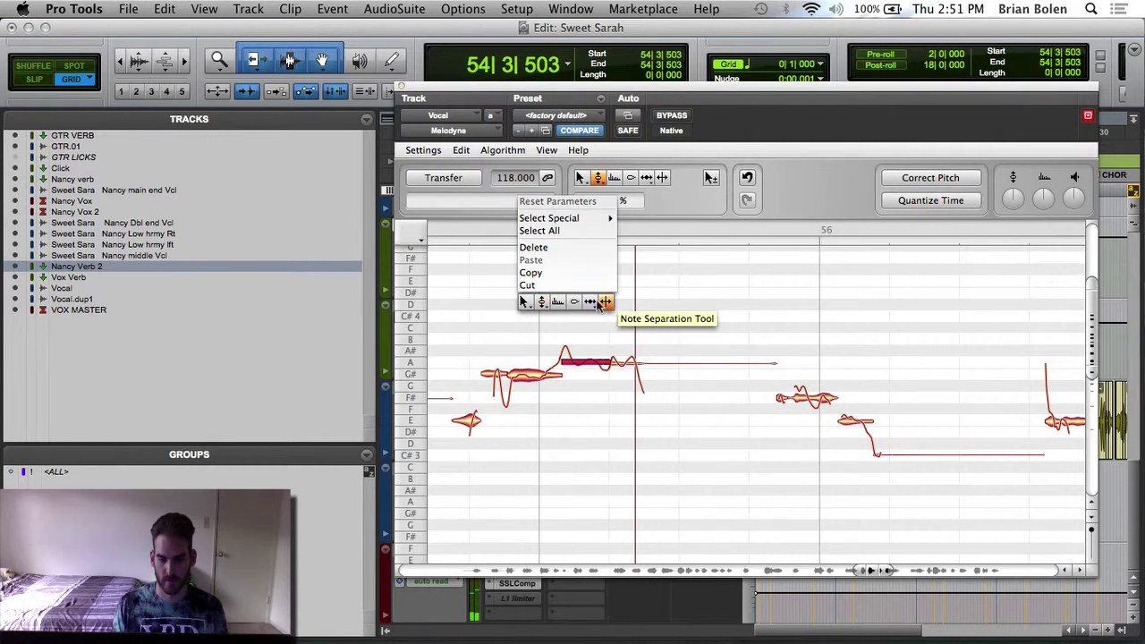
click(500, 281)
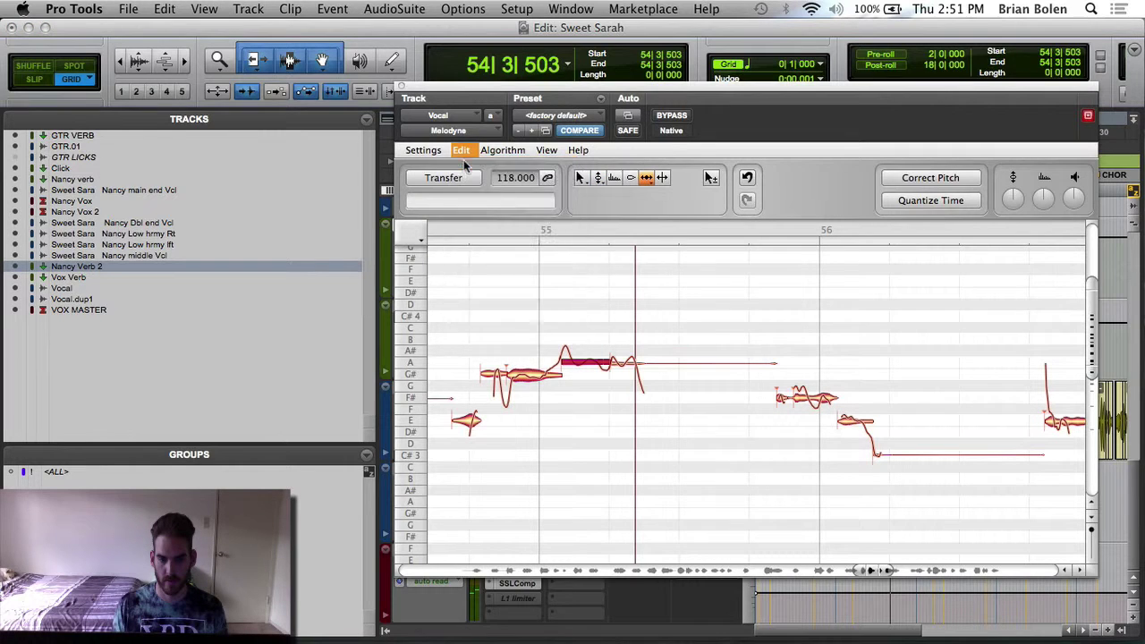
right_click(590, 343)
click(591, 356)
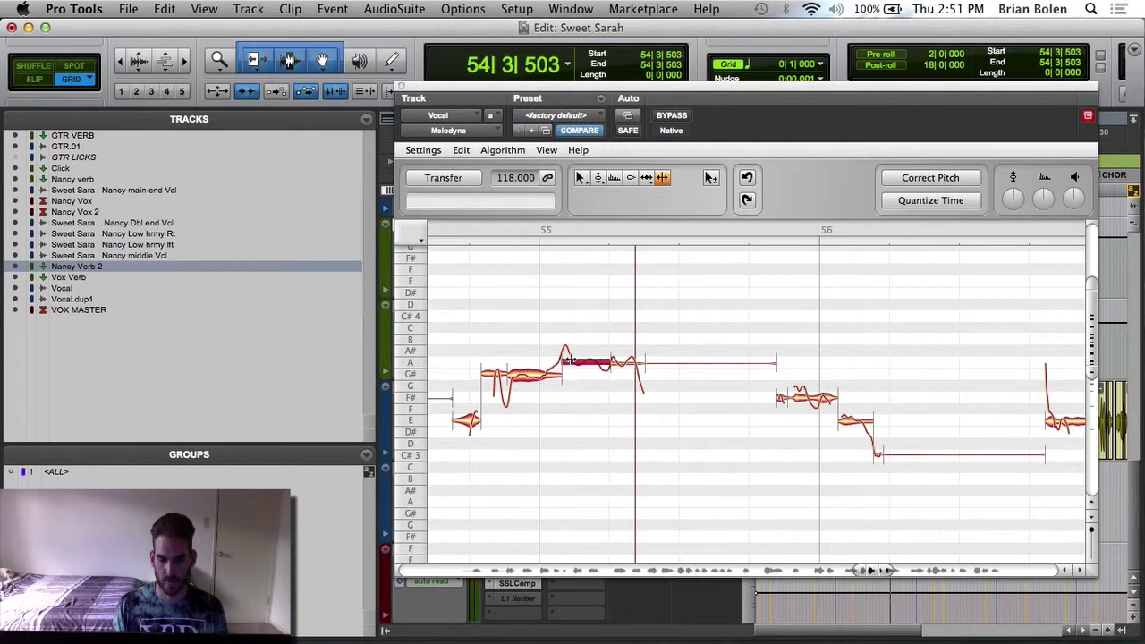
Step: Lower the short A# segment just after bar 55 to A with the Pitch Tool
right_click(534, 320)
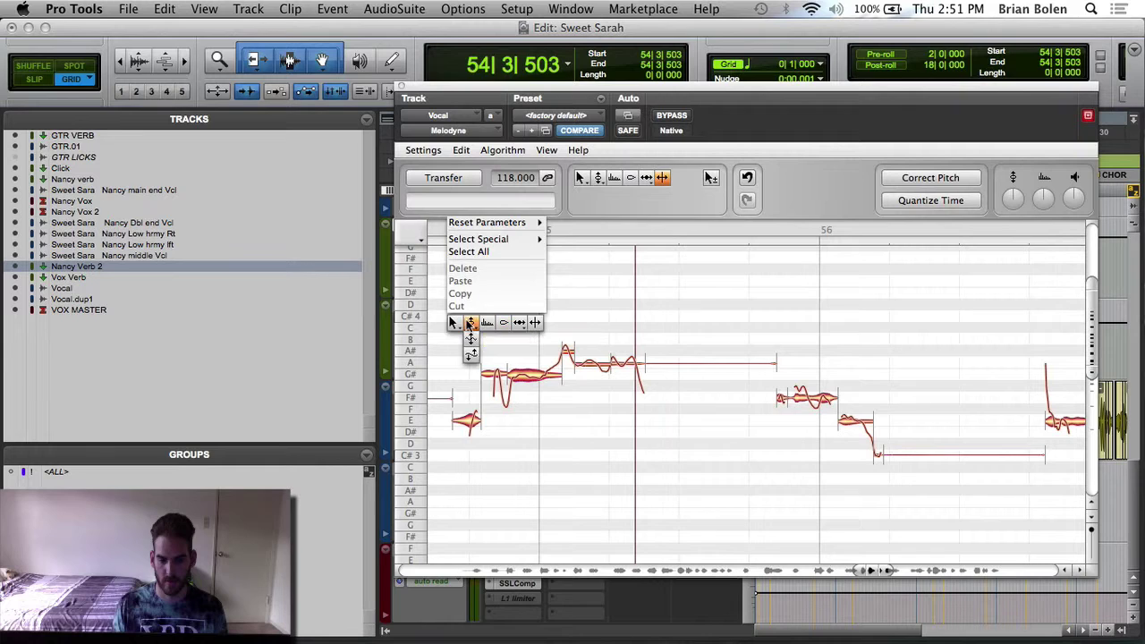
click(470, 320)
click(593, 371)
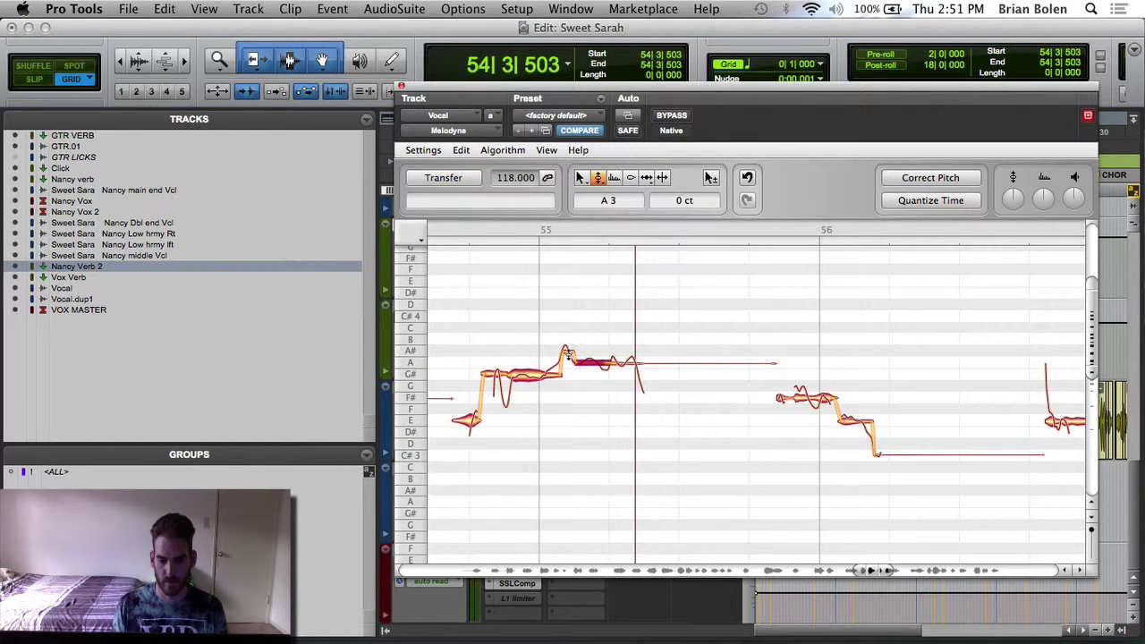
click(510, 353)
Step: Audition the corrected phrase from 54|3|503 through to the end of bar 57
key(space)
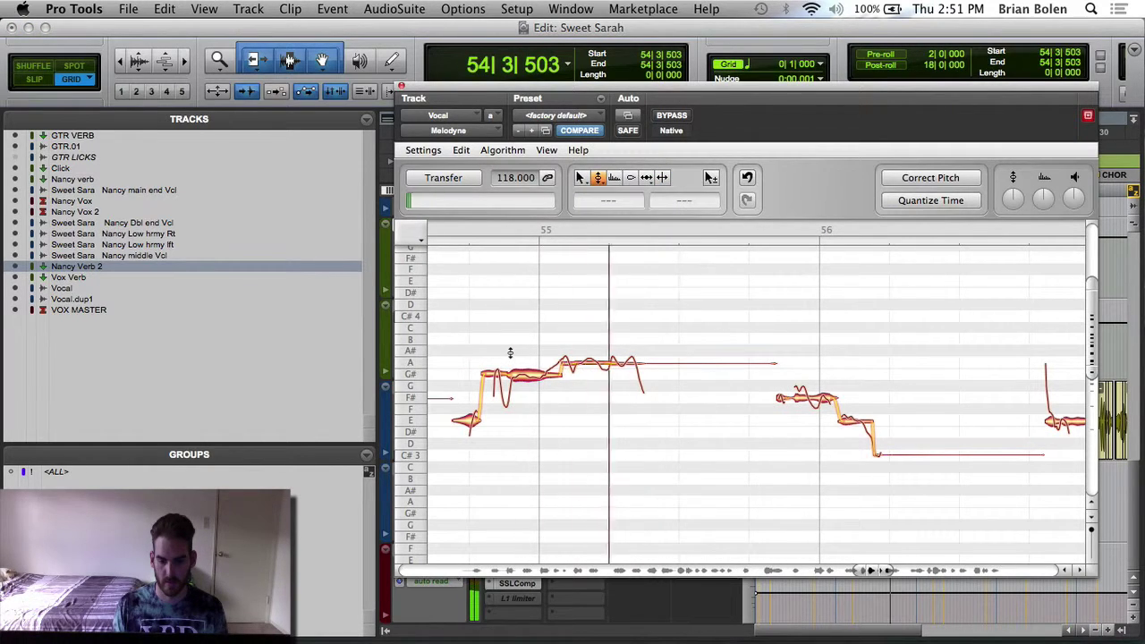
key(space)
key(space)
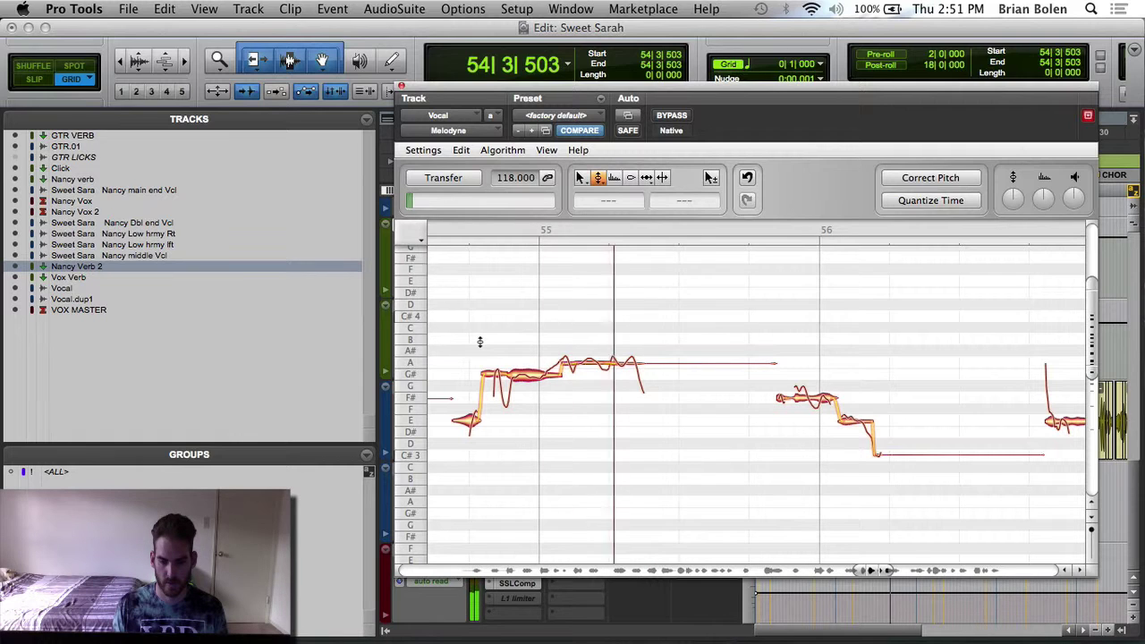
key(space)
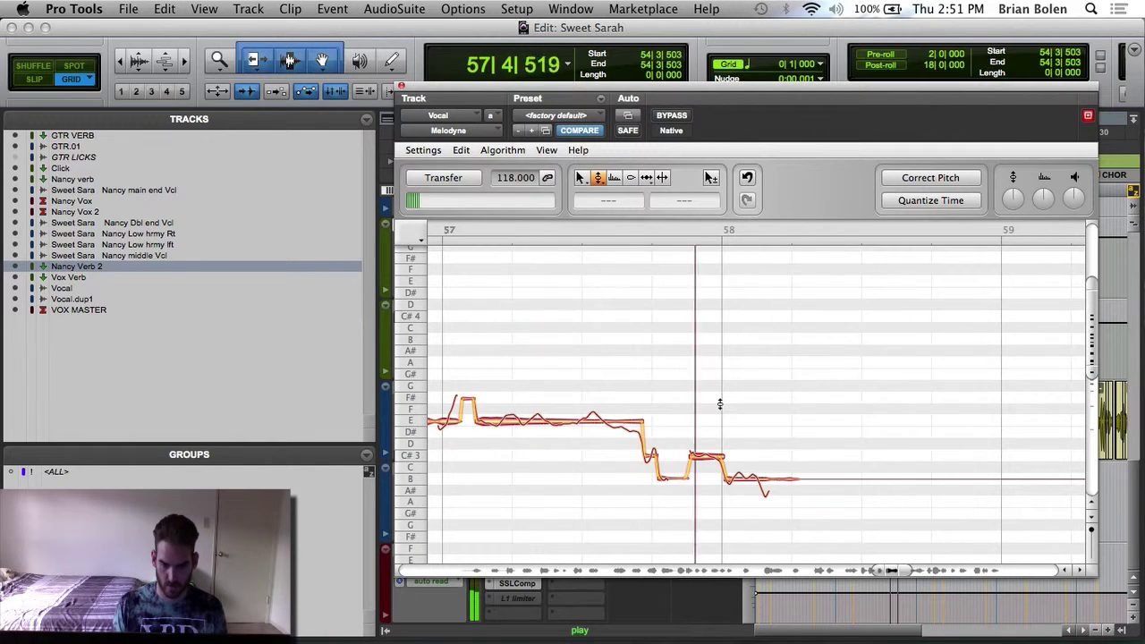
key(space)
Step: Set the playback position to bar 56, then move it to 56|4|455 and audition the phrase around bar 57
scroll(669, 407, left, 2)
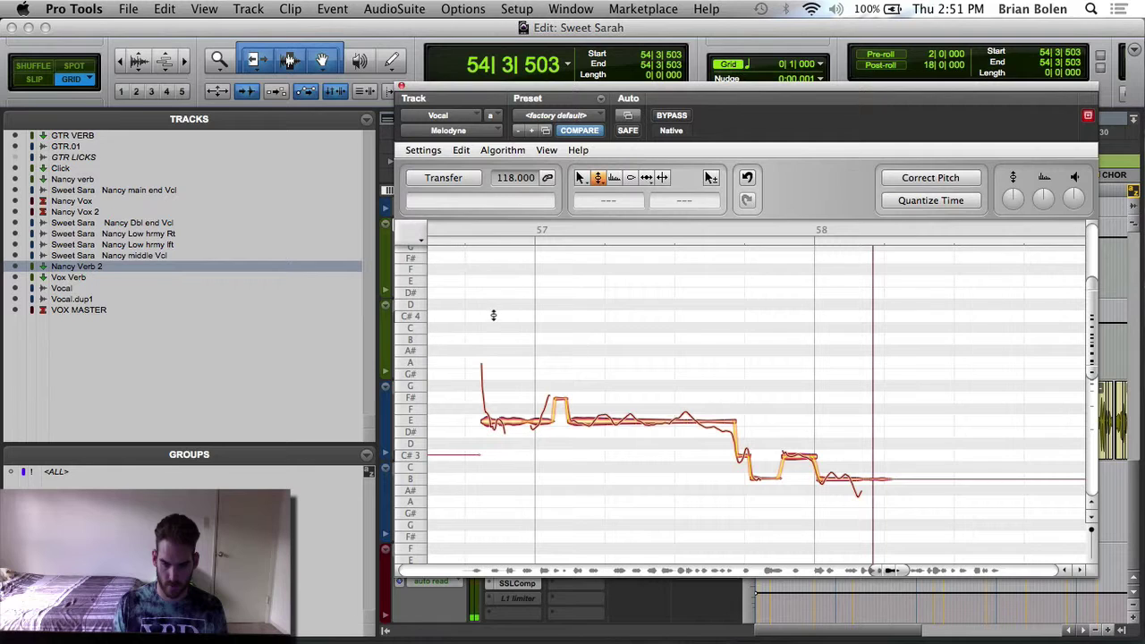
click(467, 75)
key(Return)
key(space)
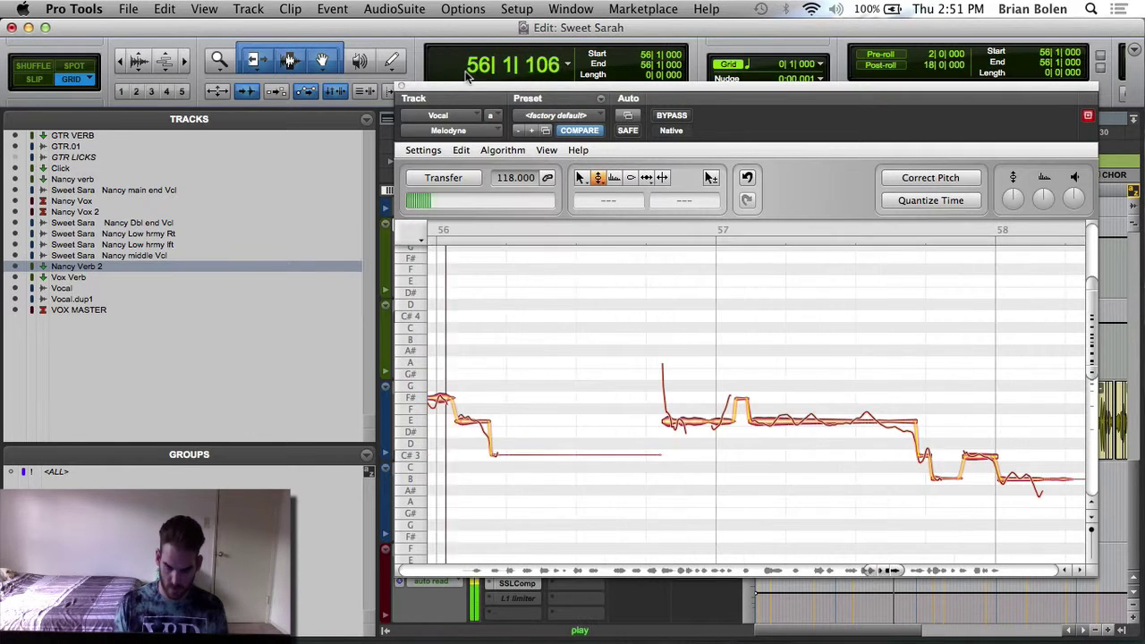
key(space)
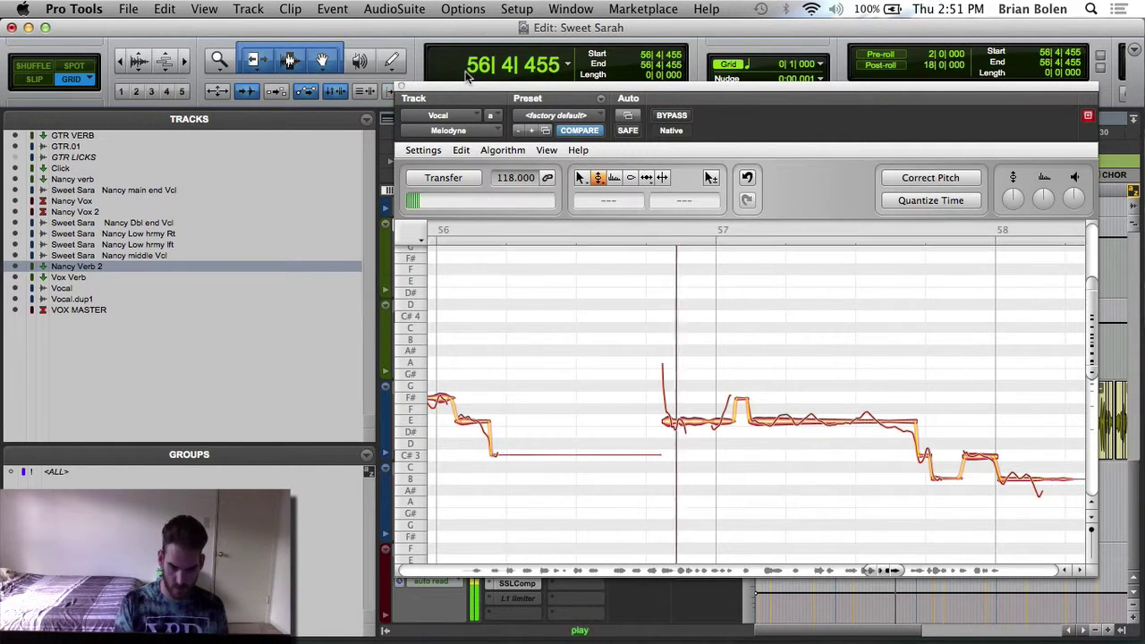
key(space)
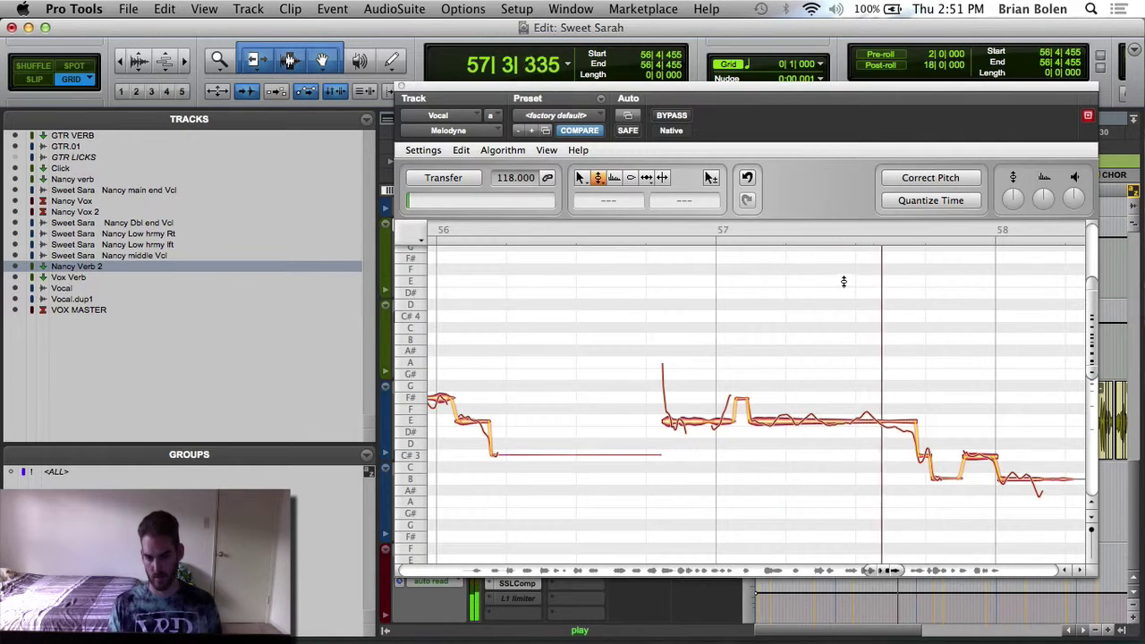
key(space)
Step: Split the long E note in bar 57 near the middle of the bar with the Note Separation Tool
right_click(846, 367)
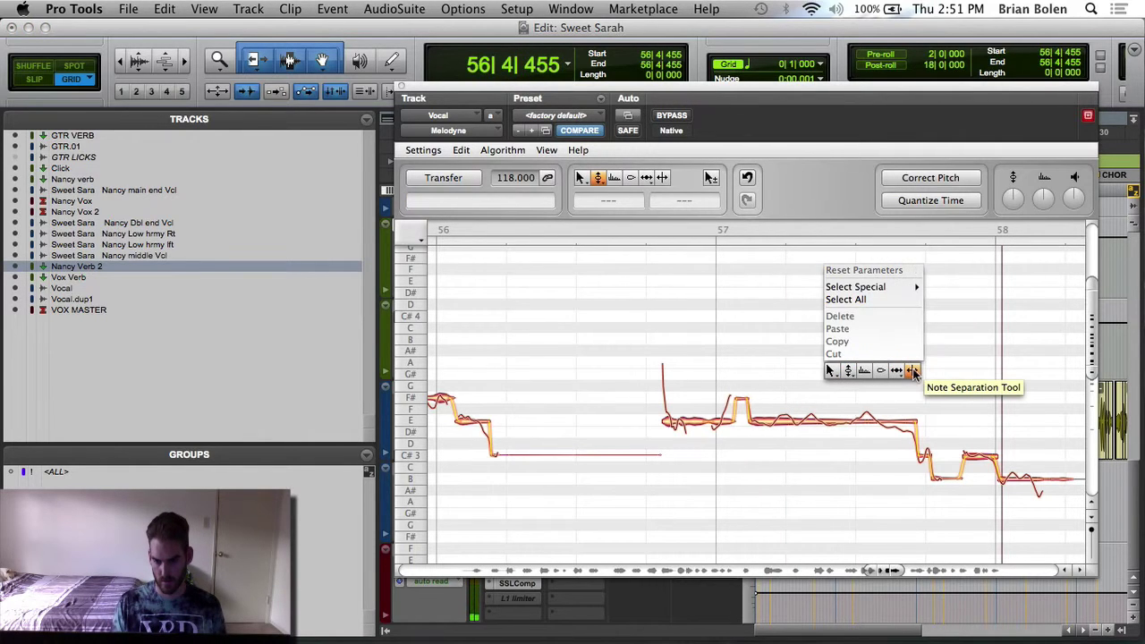
click(912, 370)
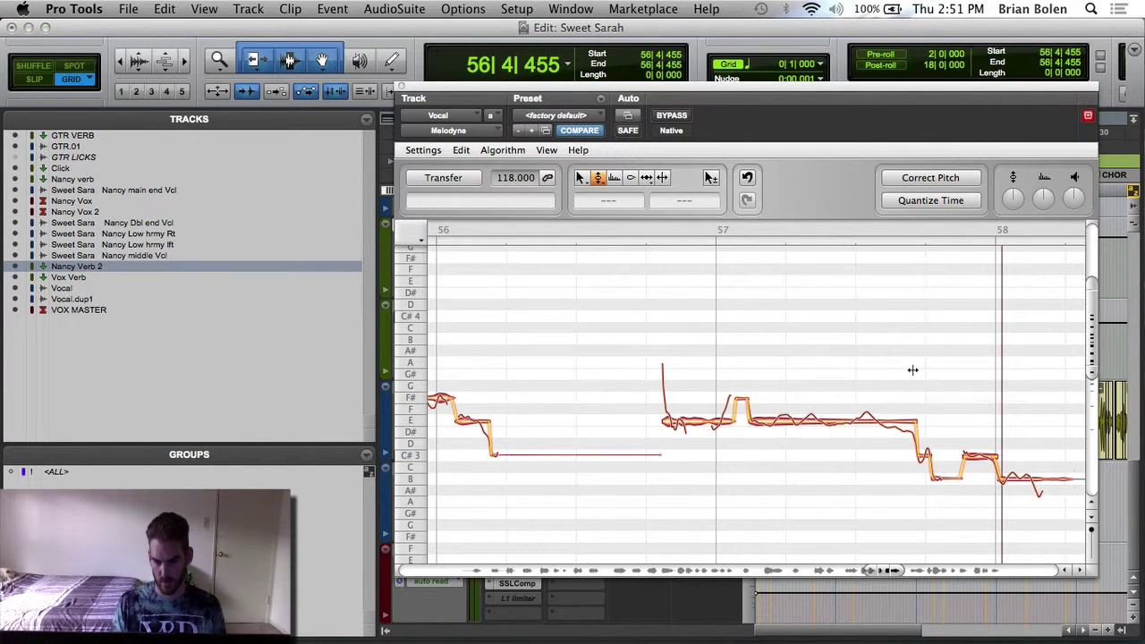
double_click(855, 419)
Step: Set the second part of the split note in bar 57 to E 3 at 0 ct with the Pitch Tool and audition it
right_click(856, 419)
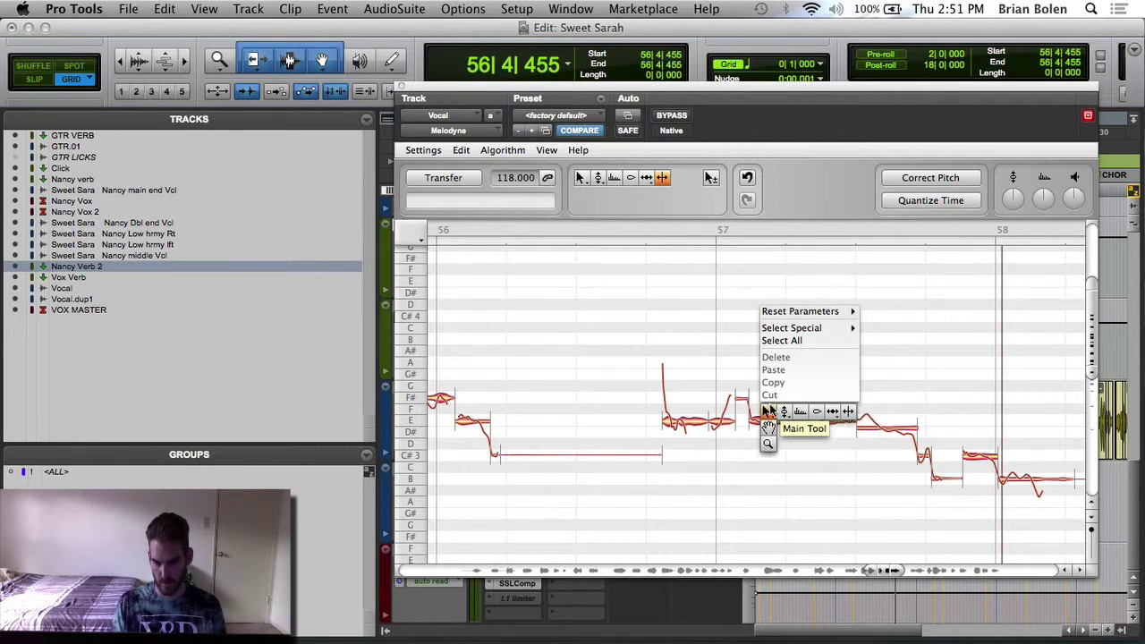
click(785, 413)
click(824, 425)
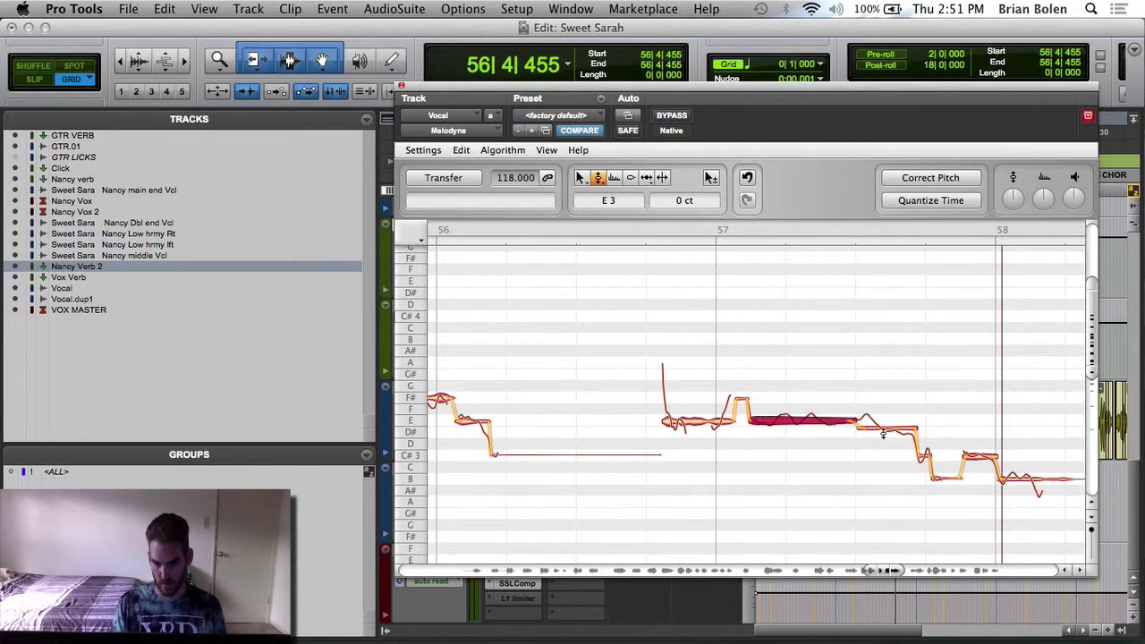
click(846, 400)
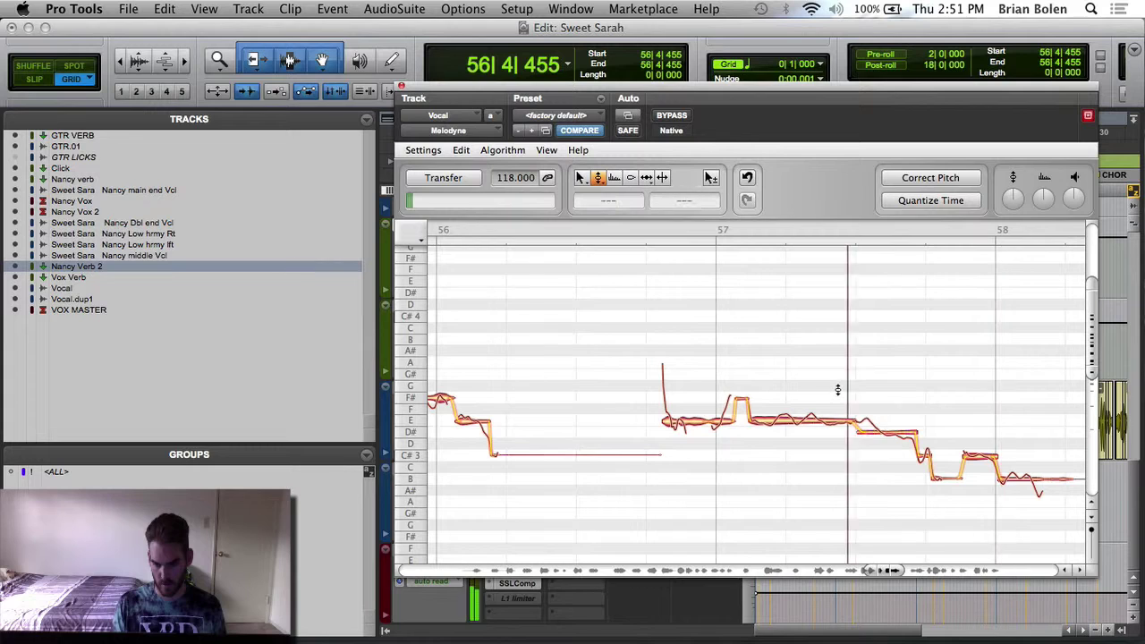
click(868, 422)
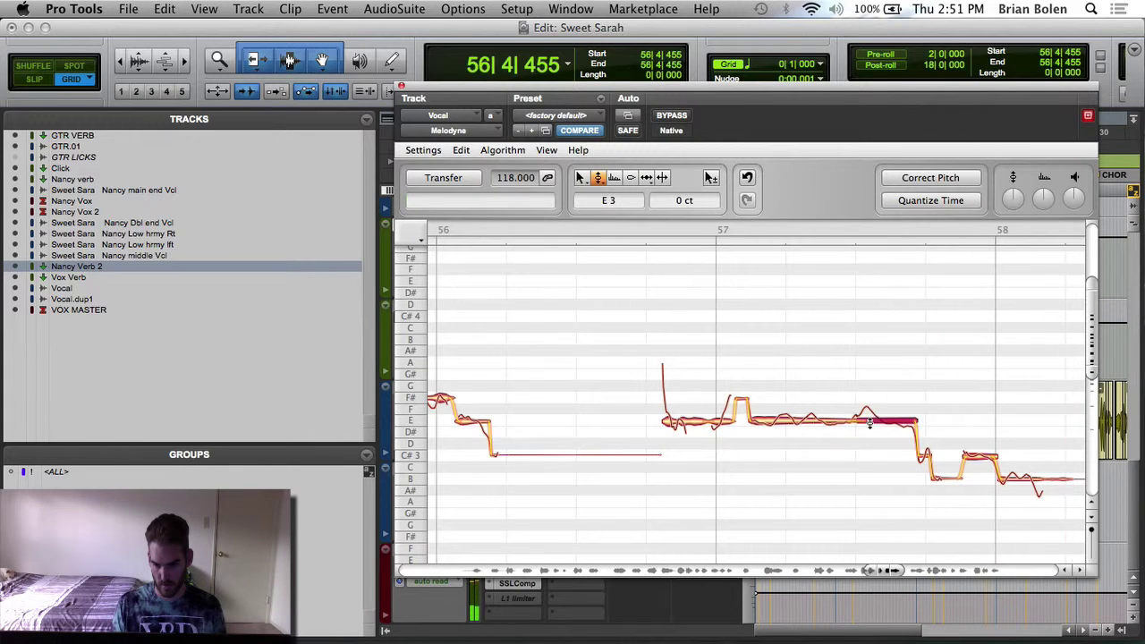
key(space)
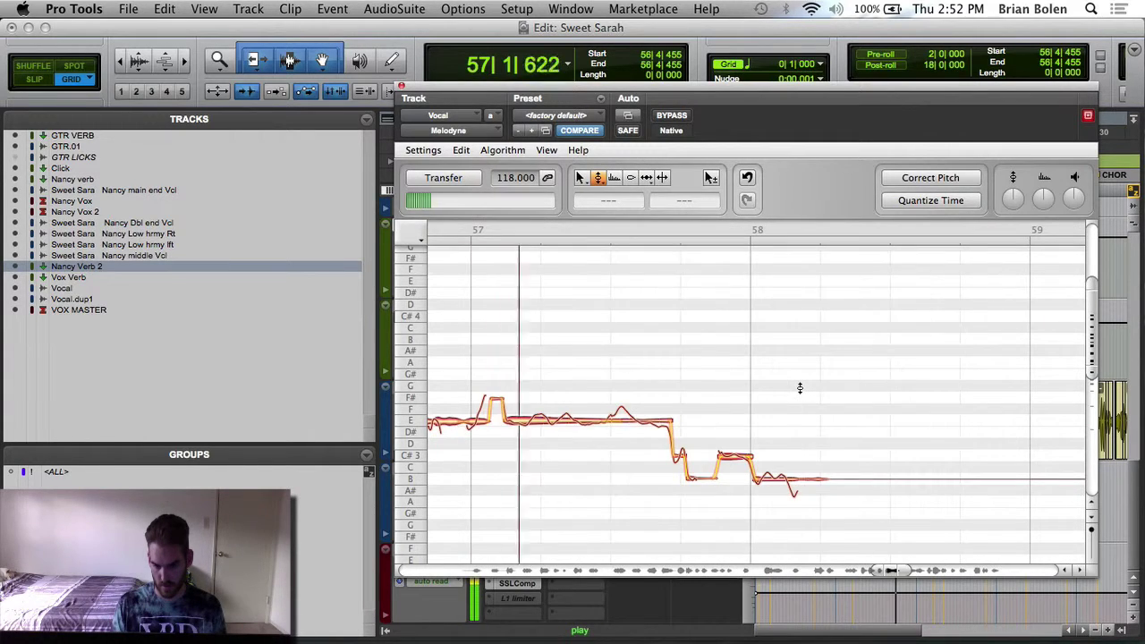
key(space)
Step: Separate the pitch peak midway through bar 57 into its own short segment with the Note Separation Tool
right_click(633, 401)
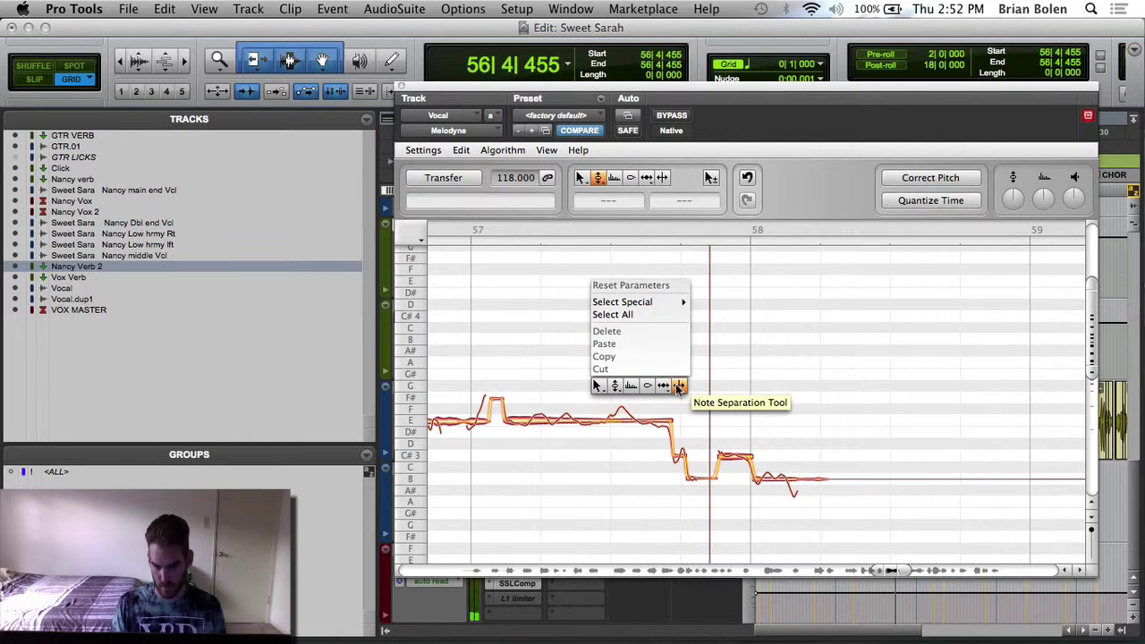
click(681, 390)
double_click(613, 414)
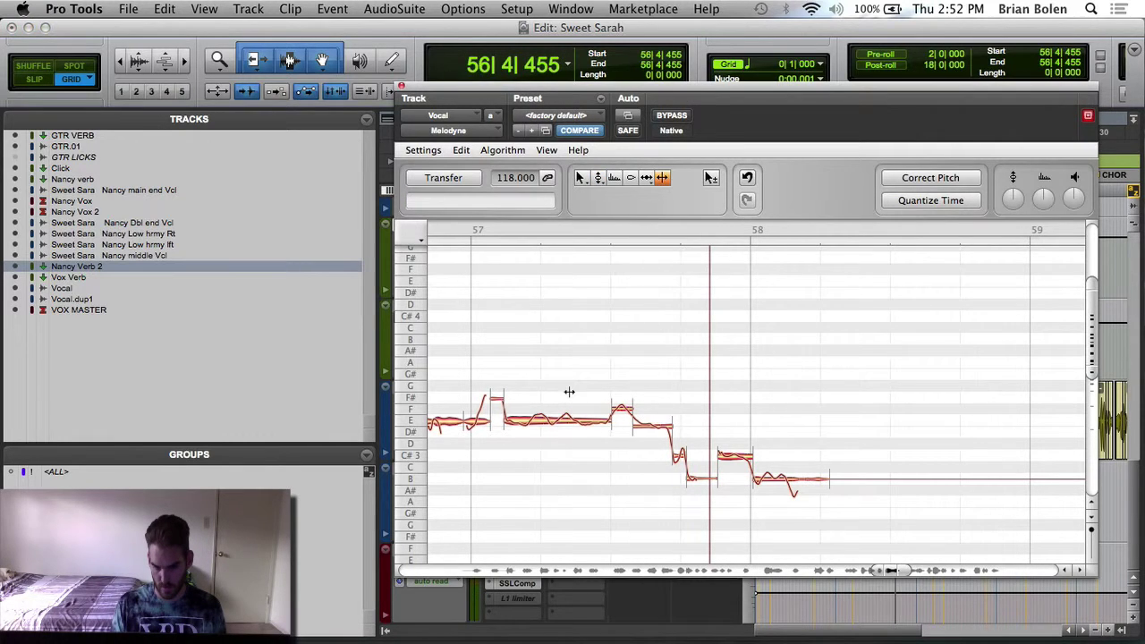
Step: Bring the short F segment midway through bar 57 and the segment following it to E with the Pitch Tool
right_click(567, 393)
click(507, 391)
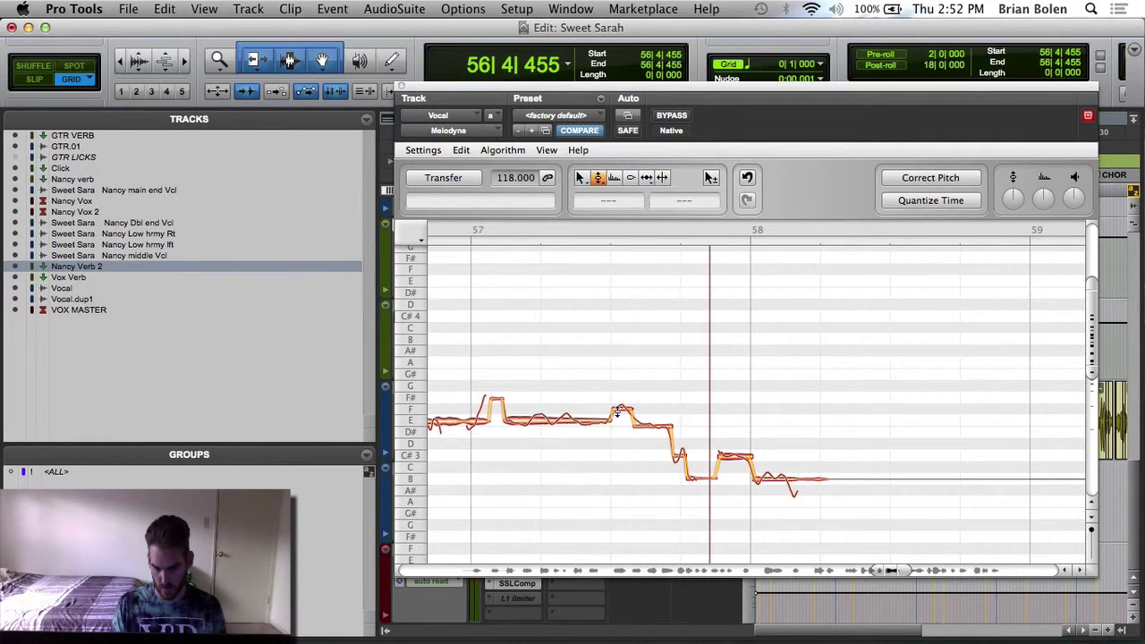
click(618, 412)
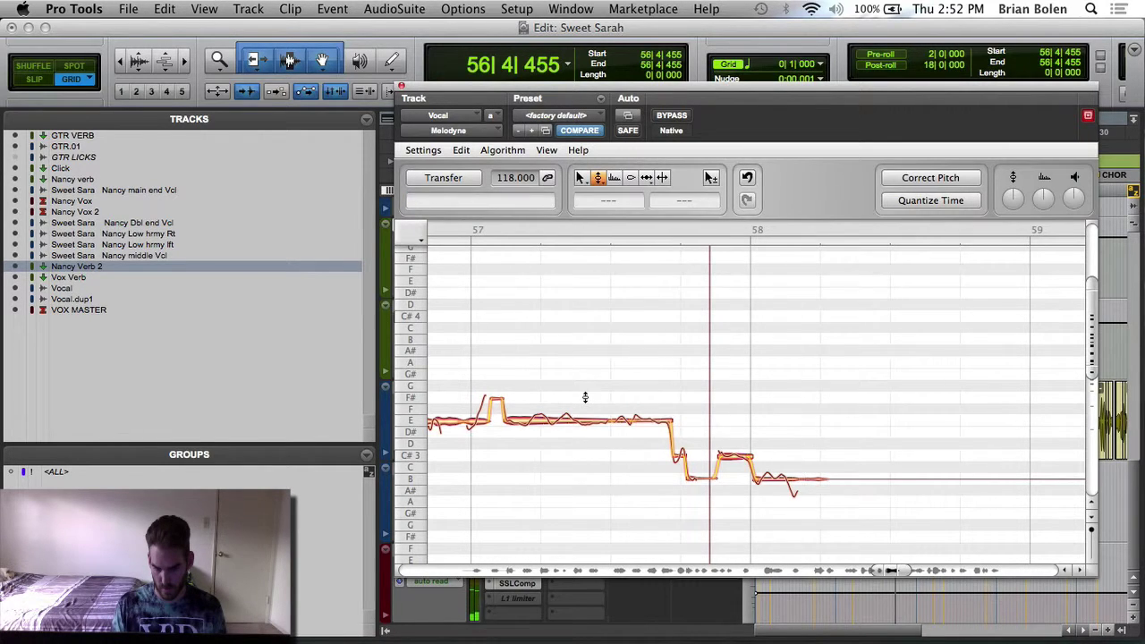
Step: Play back from 56|4|455 and audition the corrected phrase in bar 57
key(space)
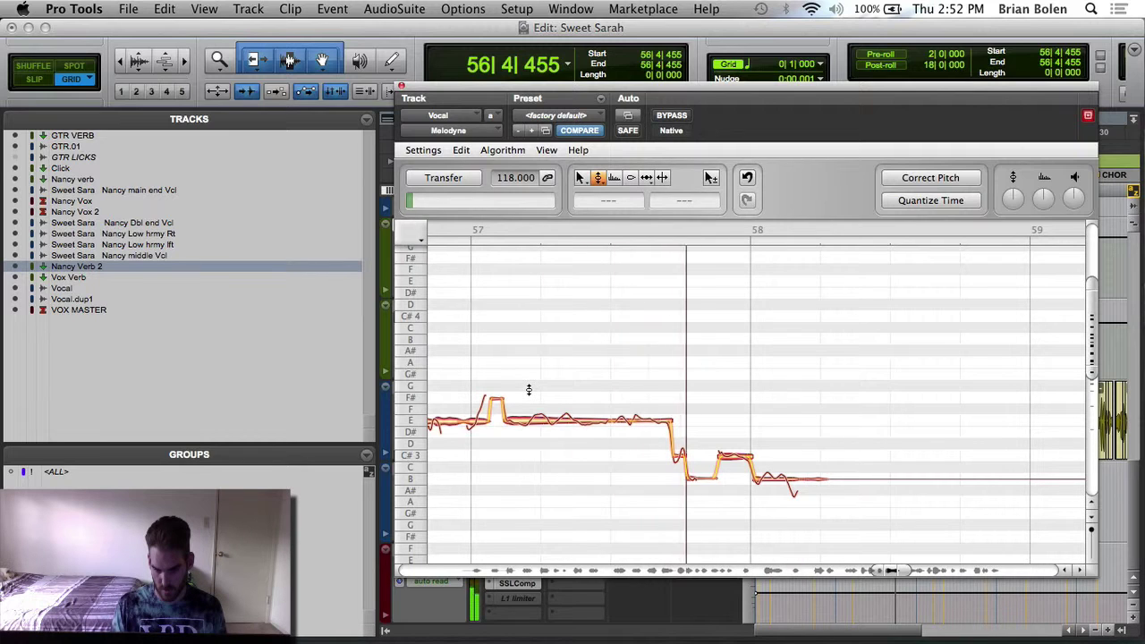
key(space)
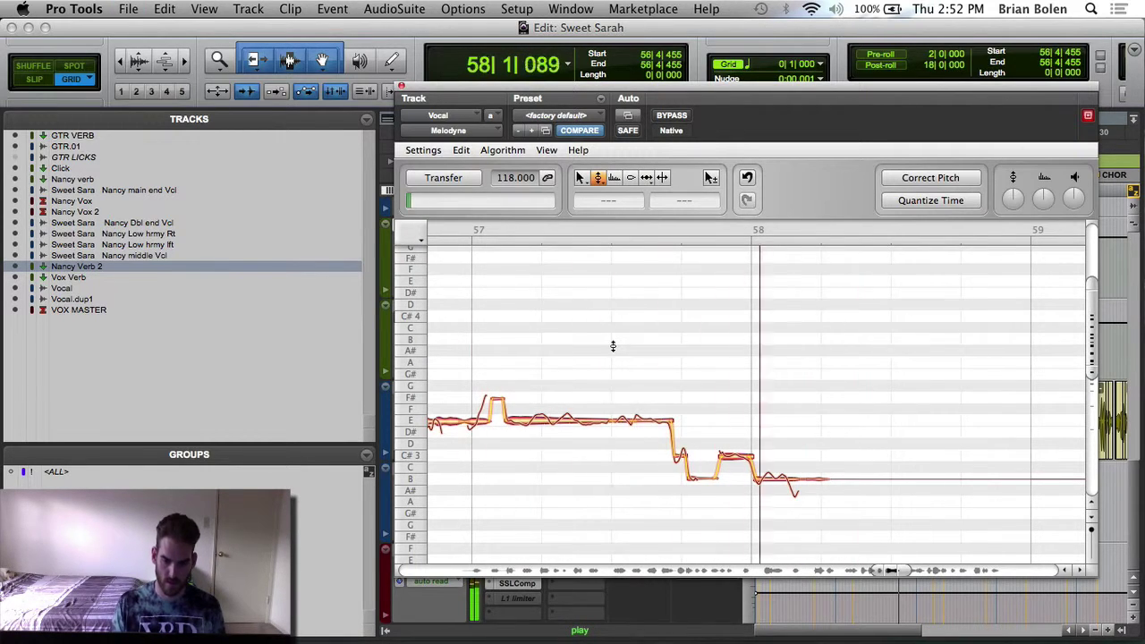
key(space)
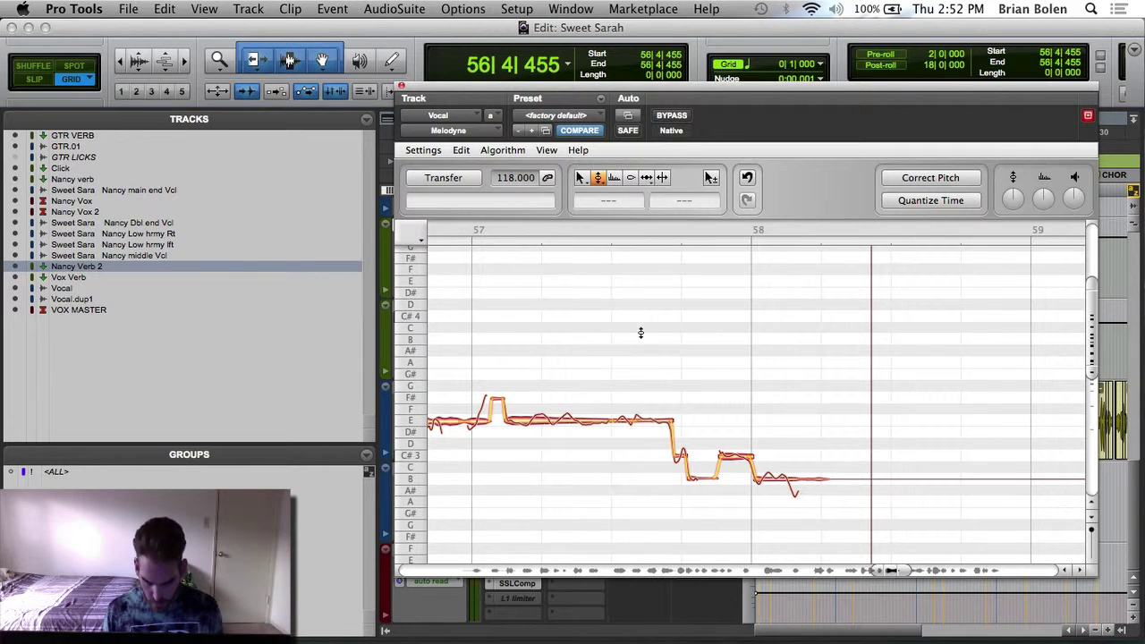
Step: Listen through the vocal from 56|4|455 to about bar 71, moving the Melodyne window slightly aside
key(space)
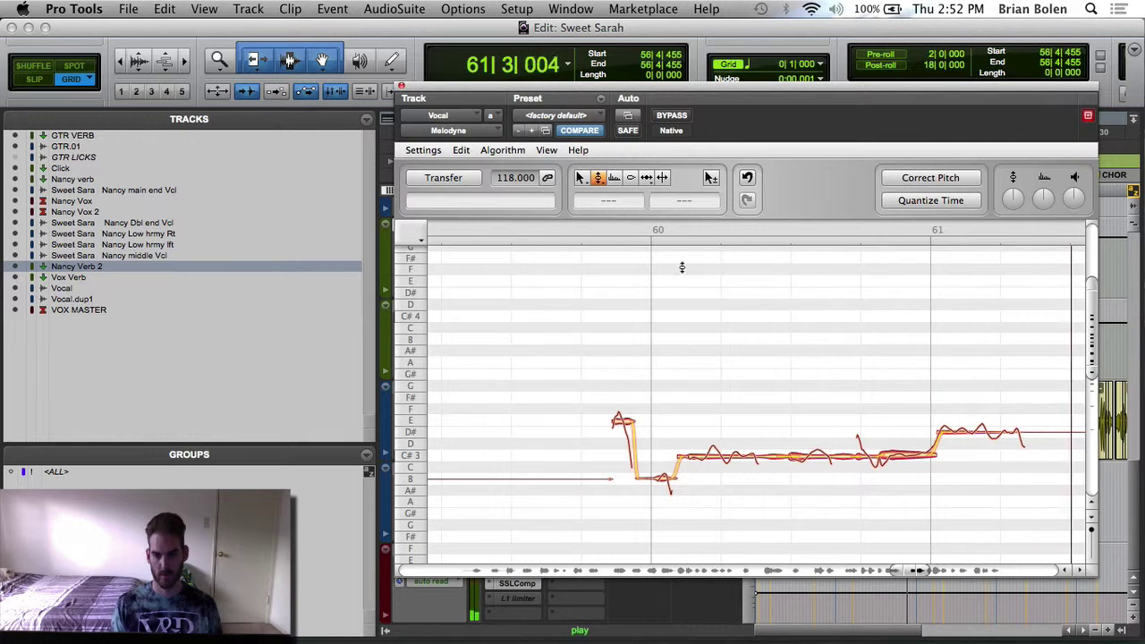
drag(740, 92, 771, 88)
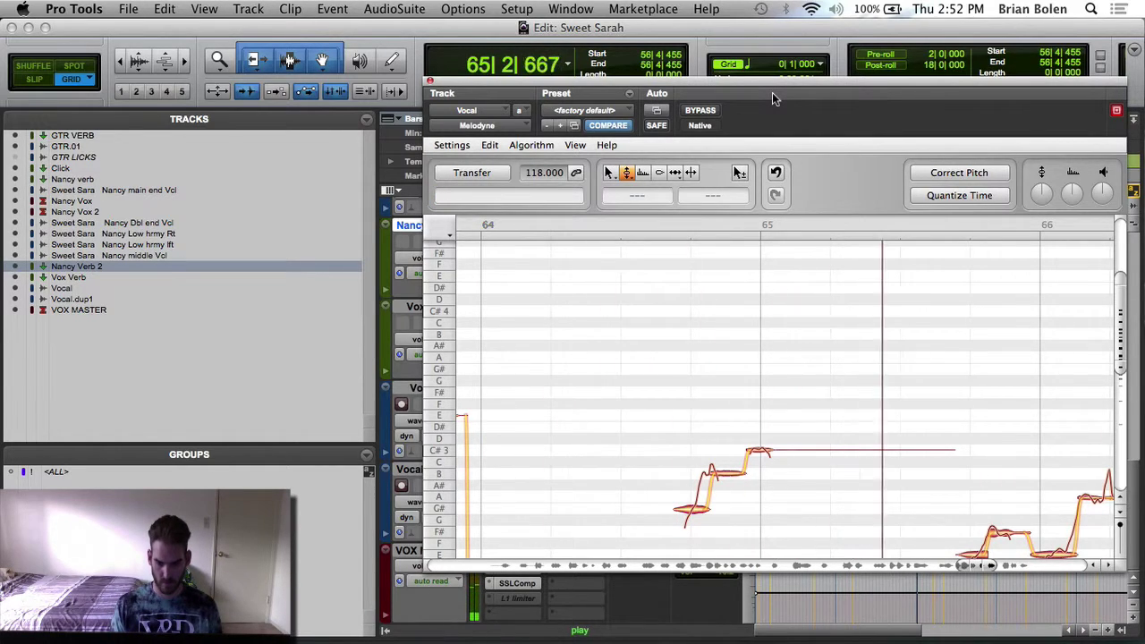
key(space)
key(space)
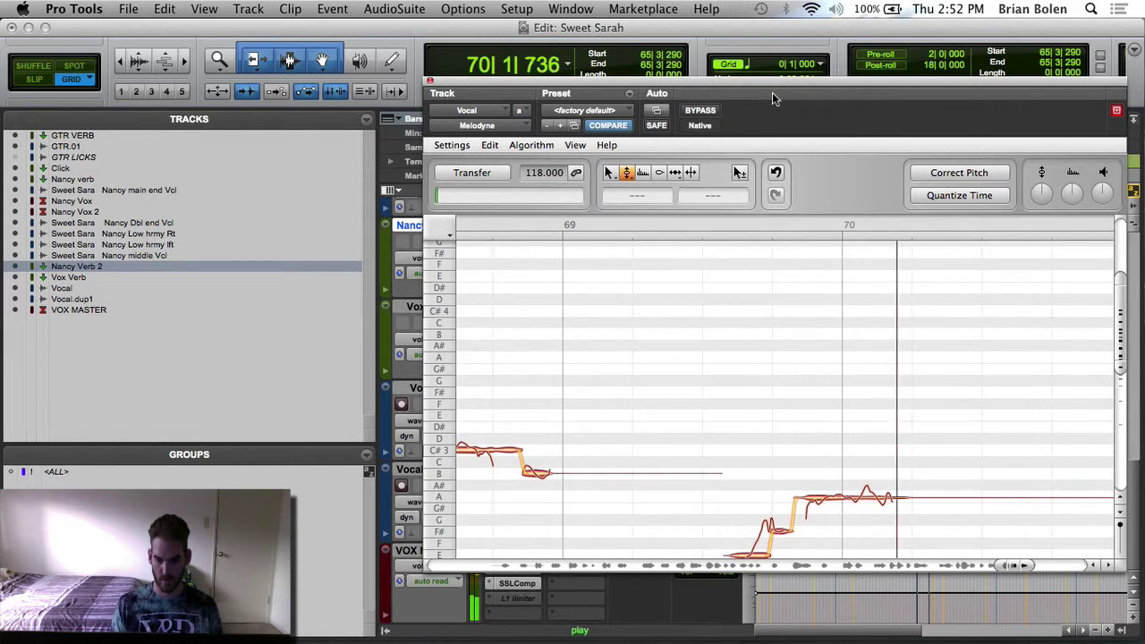
key(space)
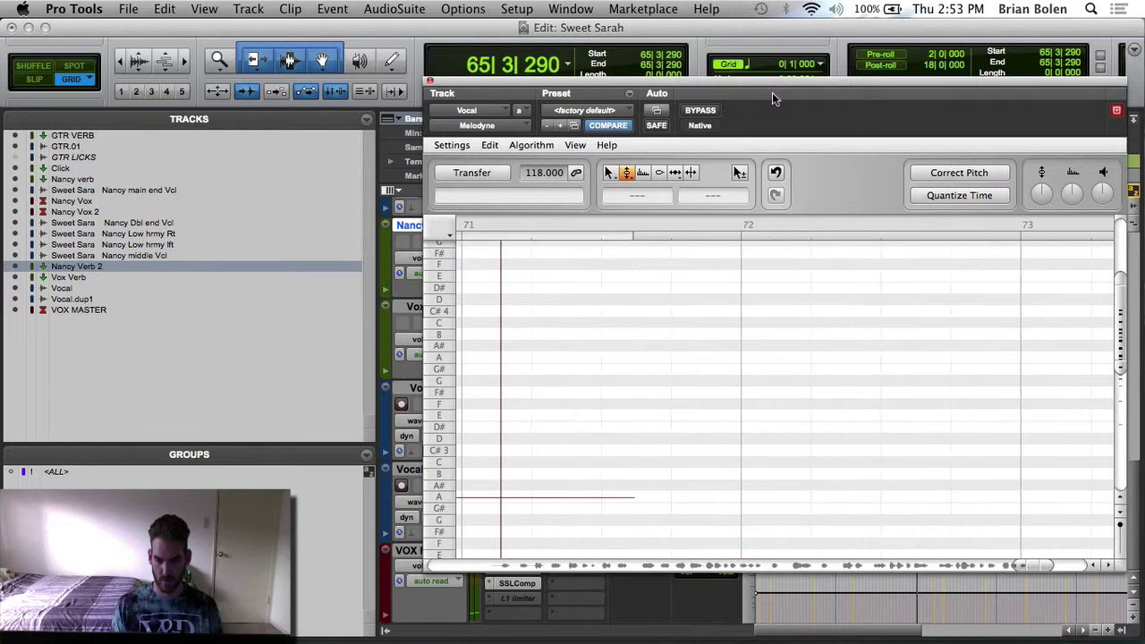
Step: Close the Melodyne window and split the Vocal_06-01 clip on the Vocal track at 73|3|000
click(430, 80)
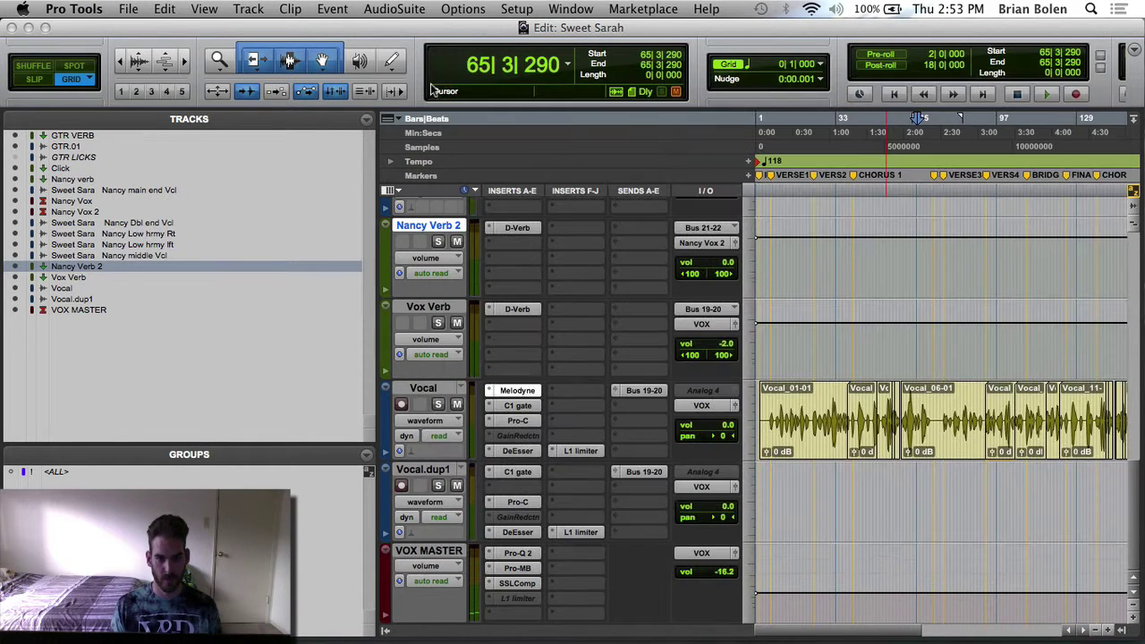
scroll(817, 361, right, 5)
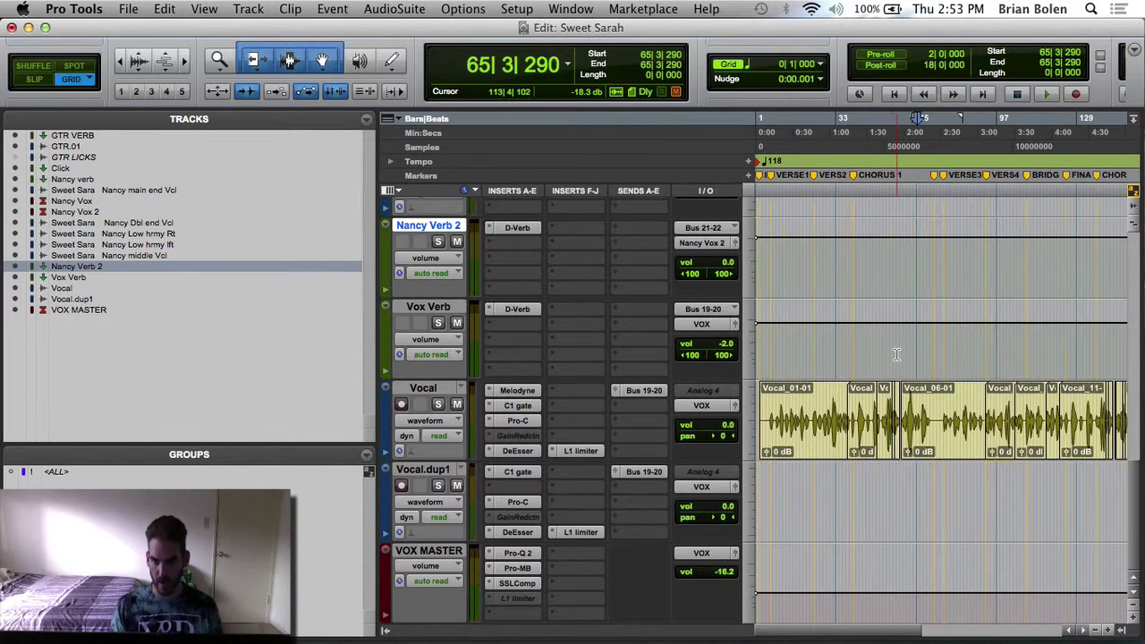
scroll(896, 354, left, 3)
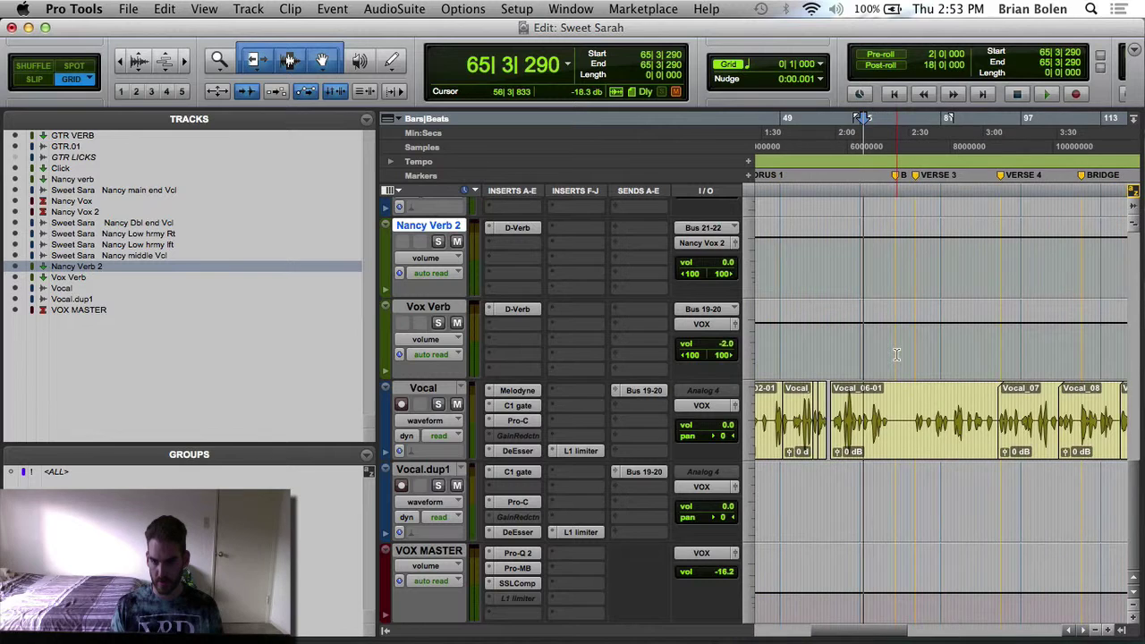
click(909, 402)
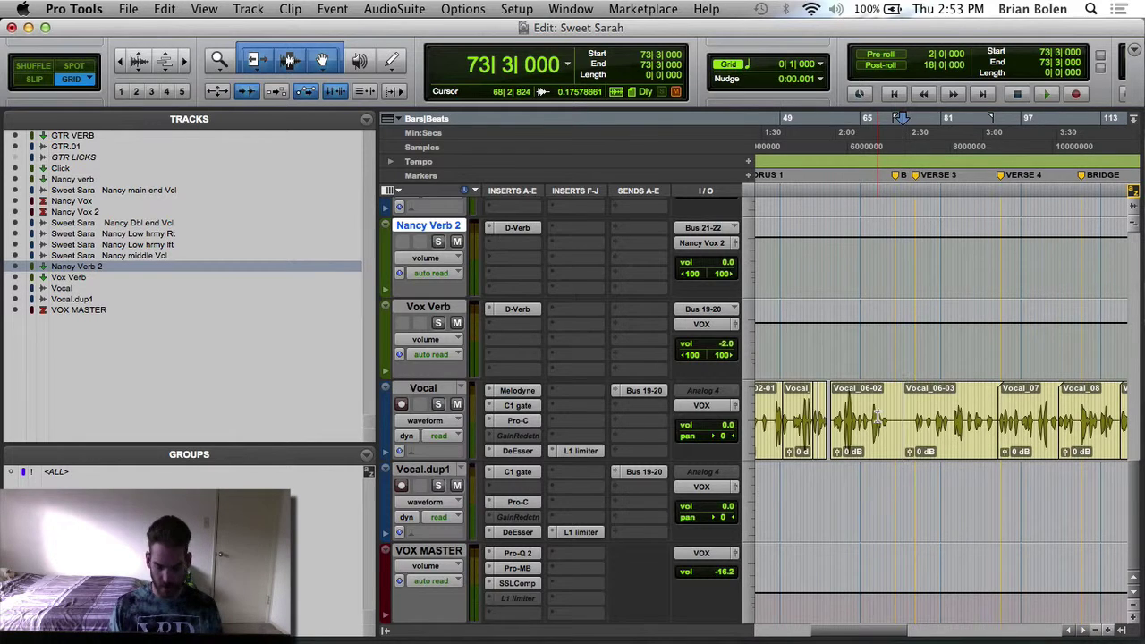
key(super+bracketleft)
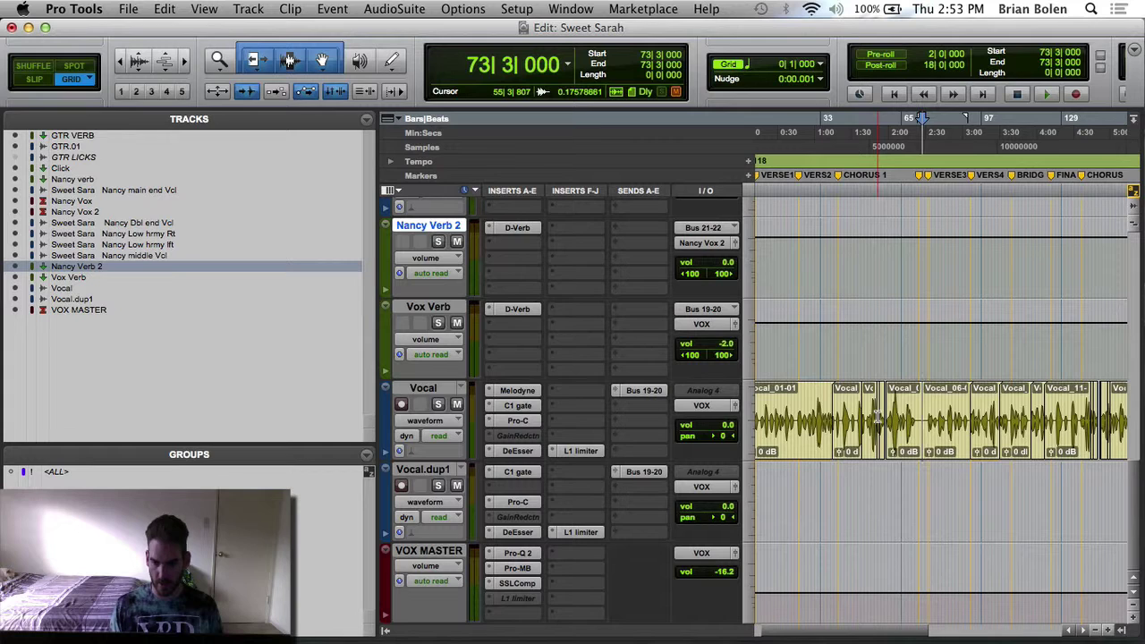
Step: Add a fade-in at the start of the first Vocal clip and select the Vocal track from 1|4|000 to 73|3|000
click(909, 447)
scroll(910, 447, left, 1)
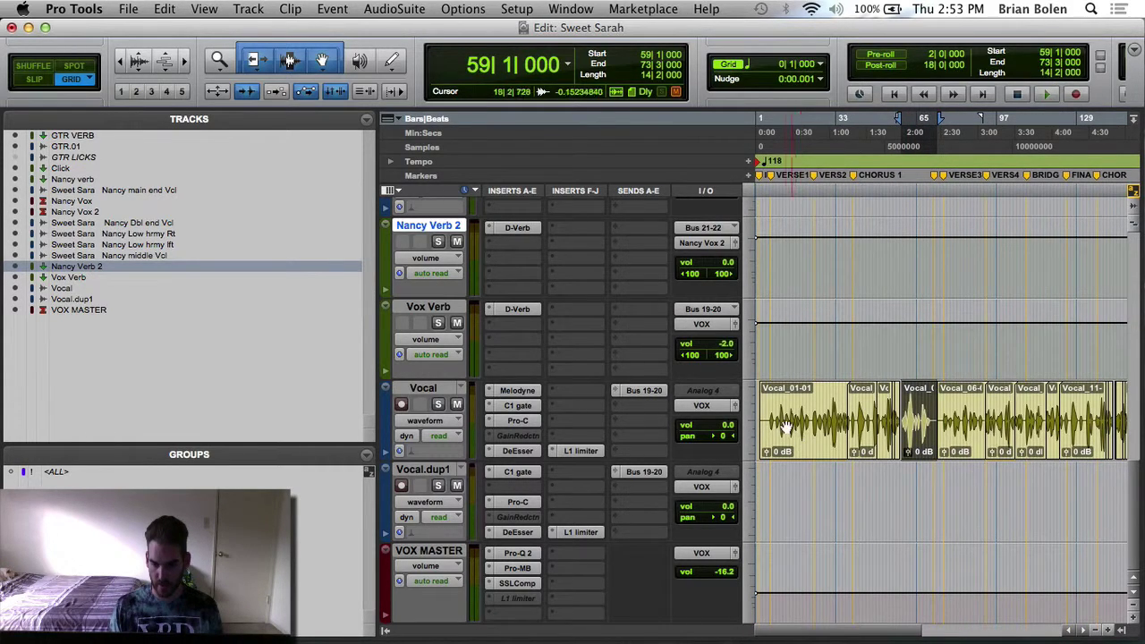
drag(758, 408, 769, 410)
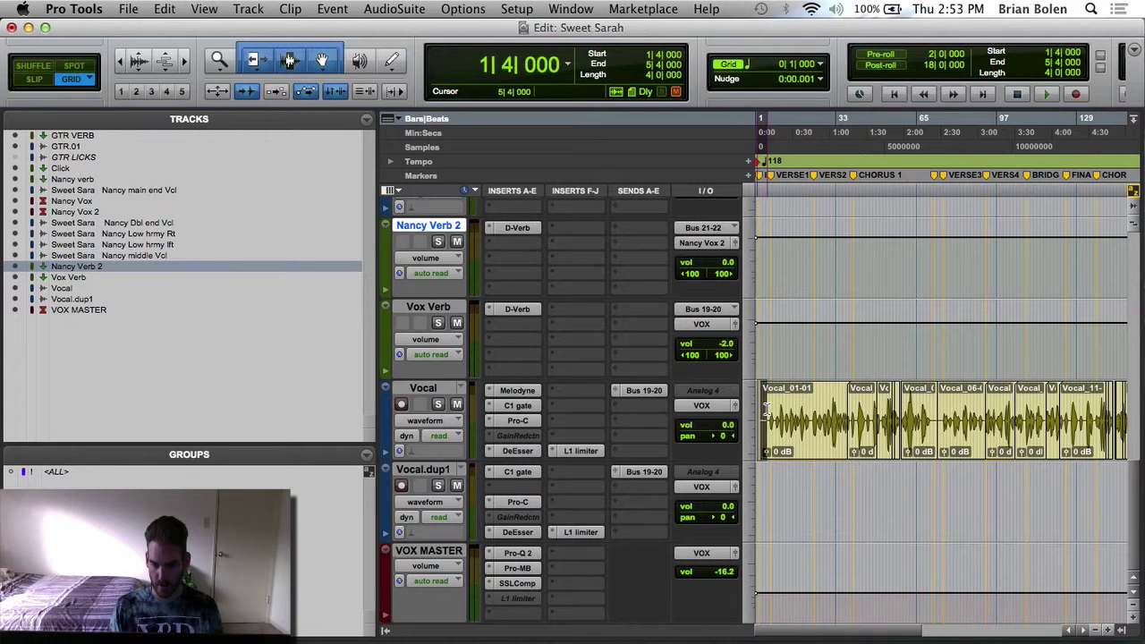
key(super+f)
key(Return)
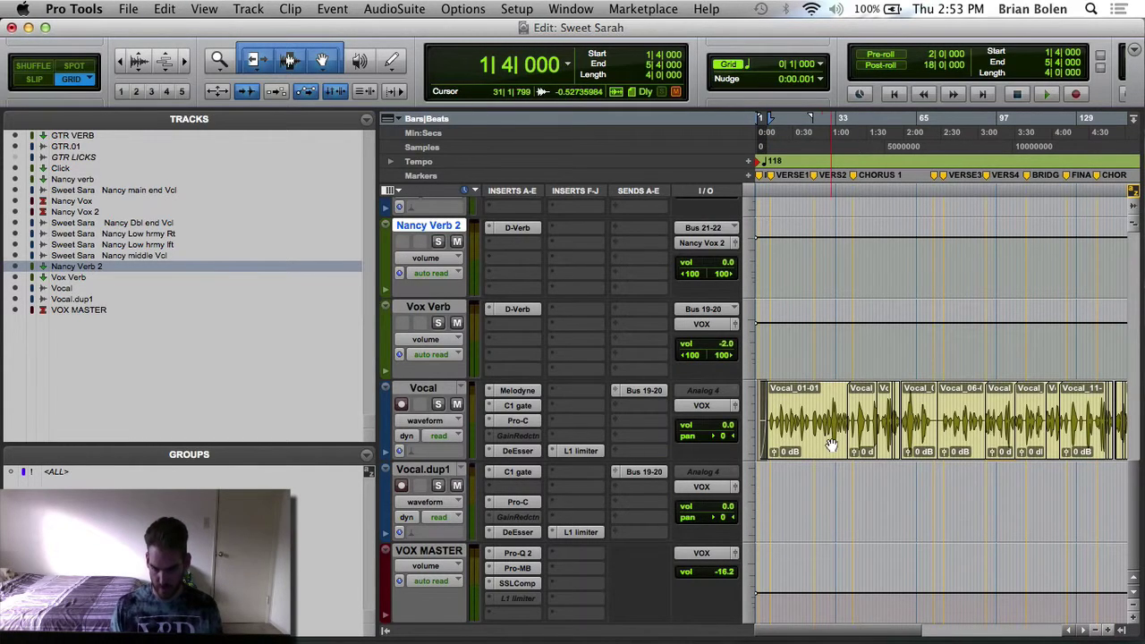
shift+click(924, 447)
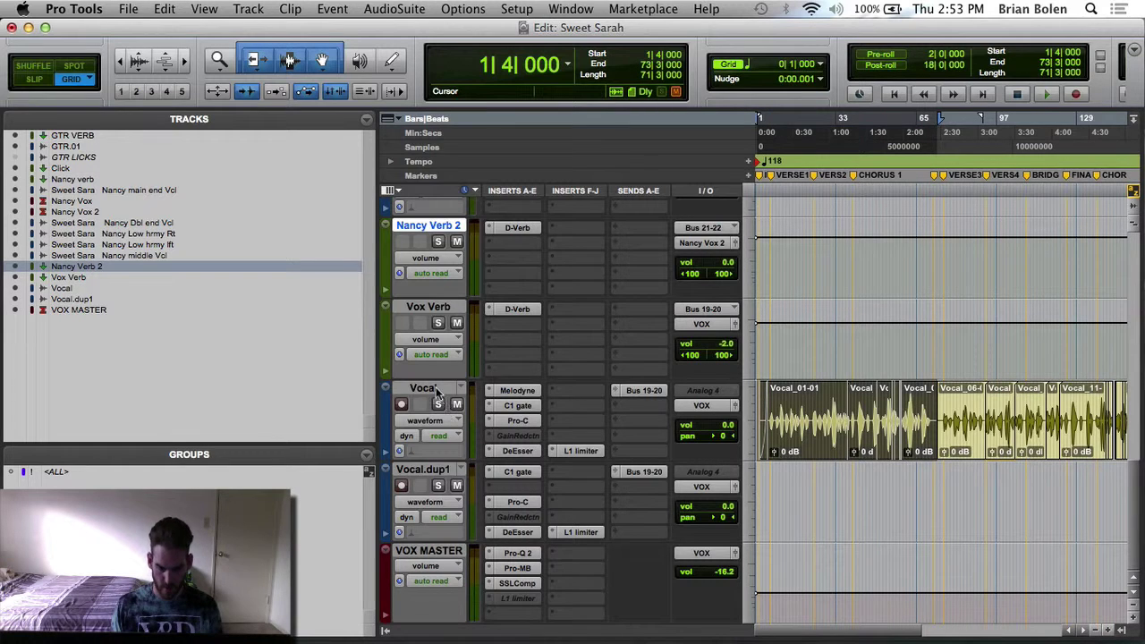
Step: Create one new mono audio track directly below the Vocal track
click(437, 392)
key(super+shift+n)
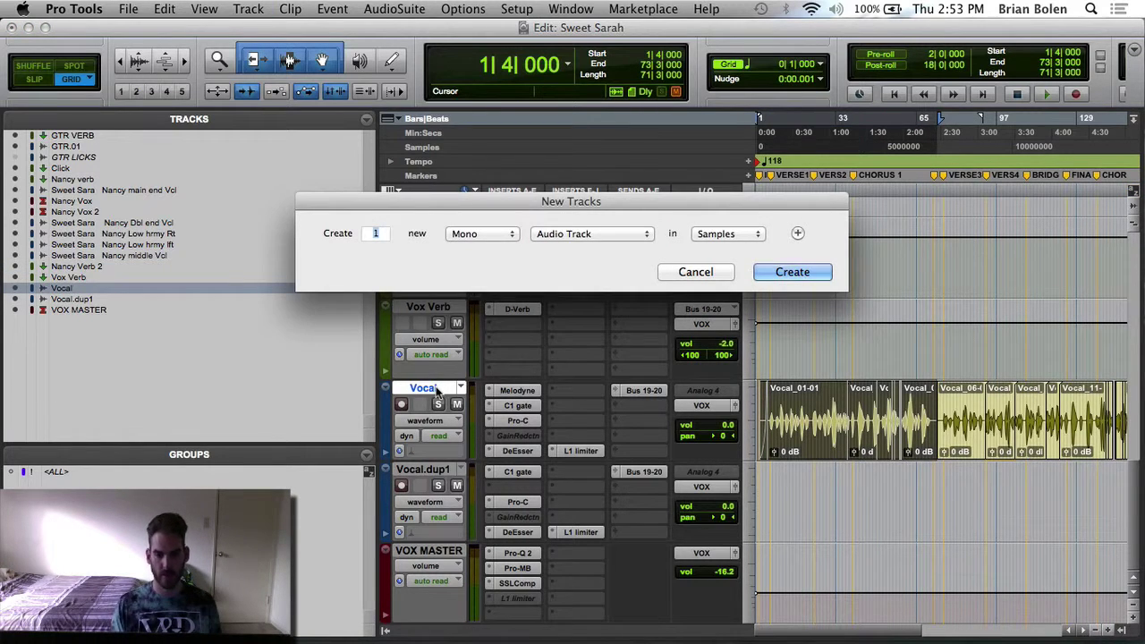
key(Return)
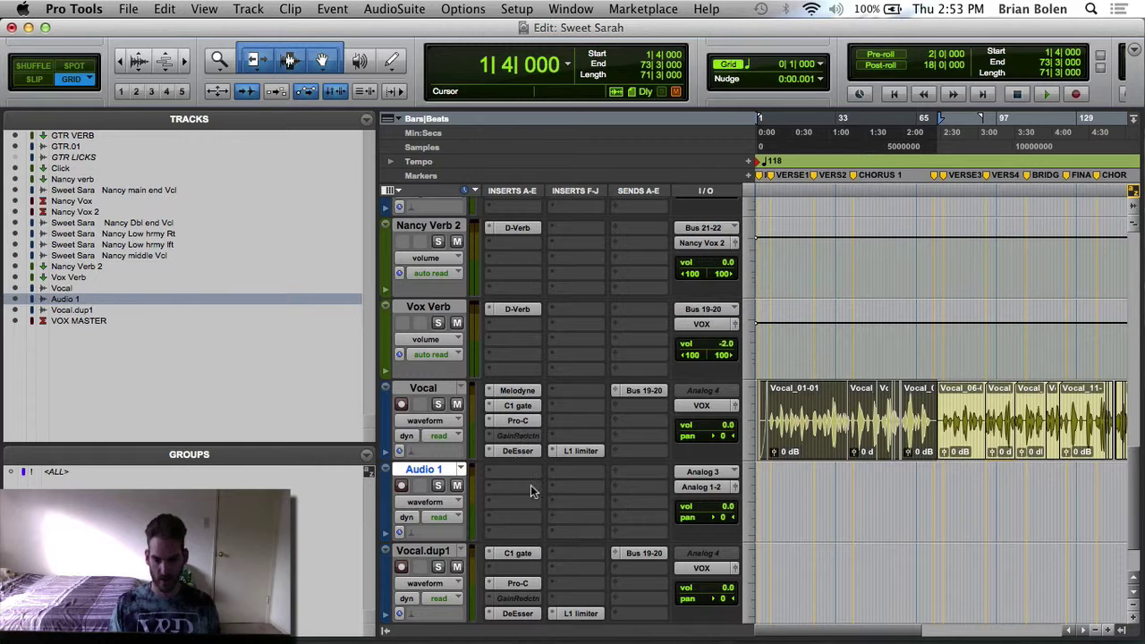
Step: Route the Vocal track's output to the Melodyne Print (Mono) bus and set the same bus as Audio 1's input
click(700, 487)
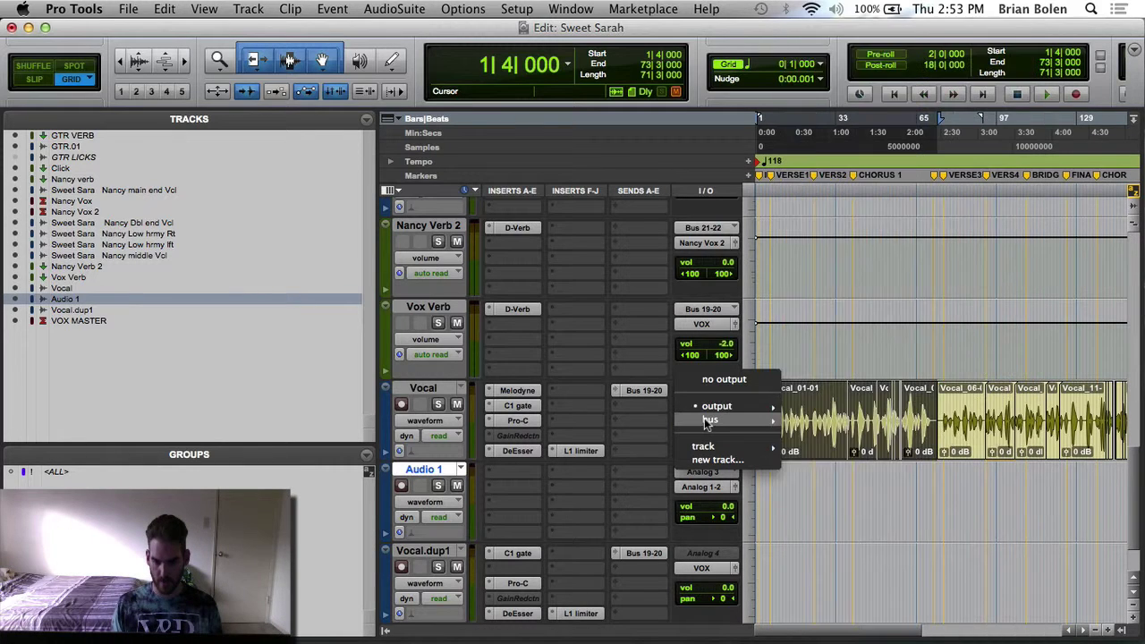
mouse_move(707, 422)
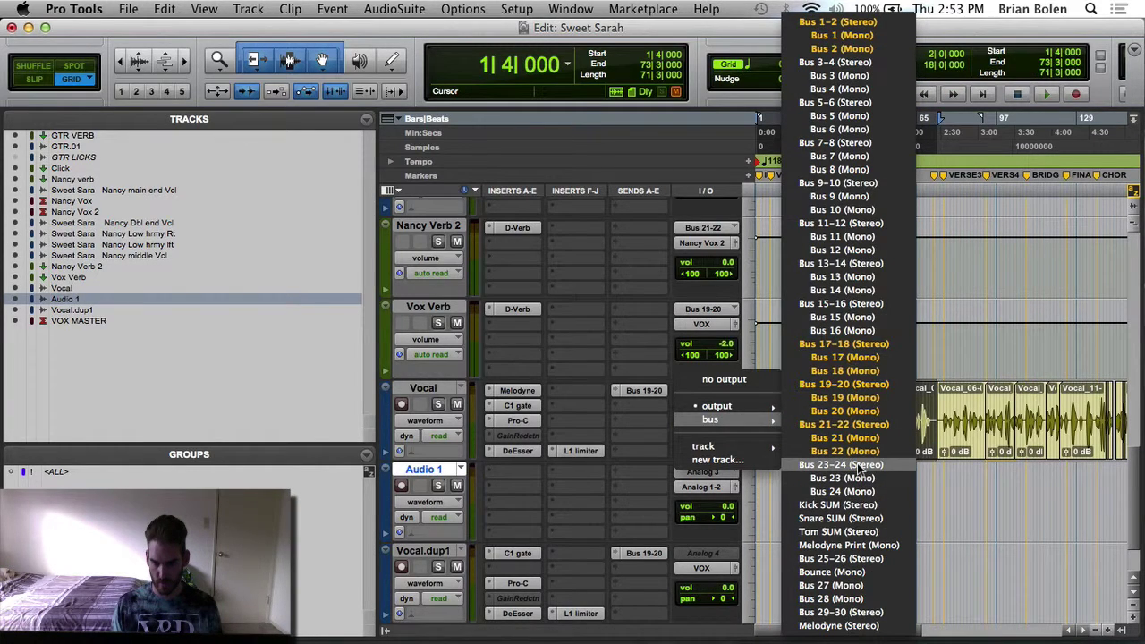
click(856, 544)
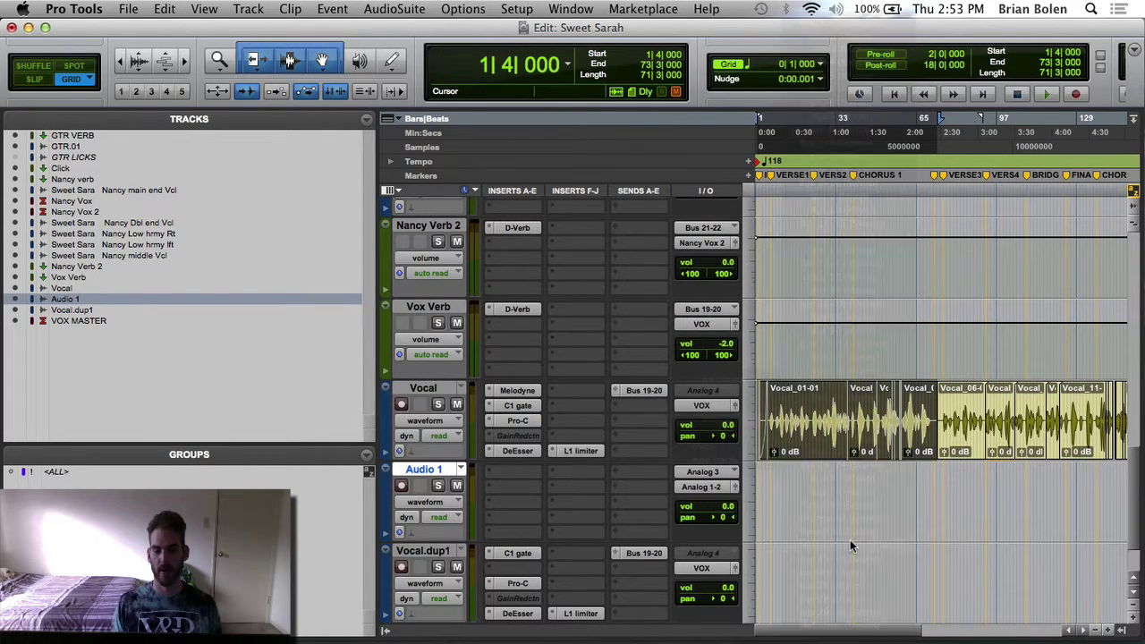
click(720, 472)
mouse_move(724, 487)
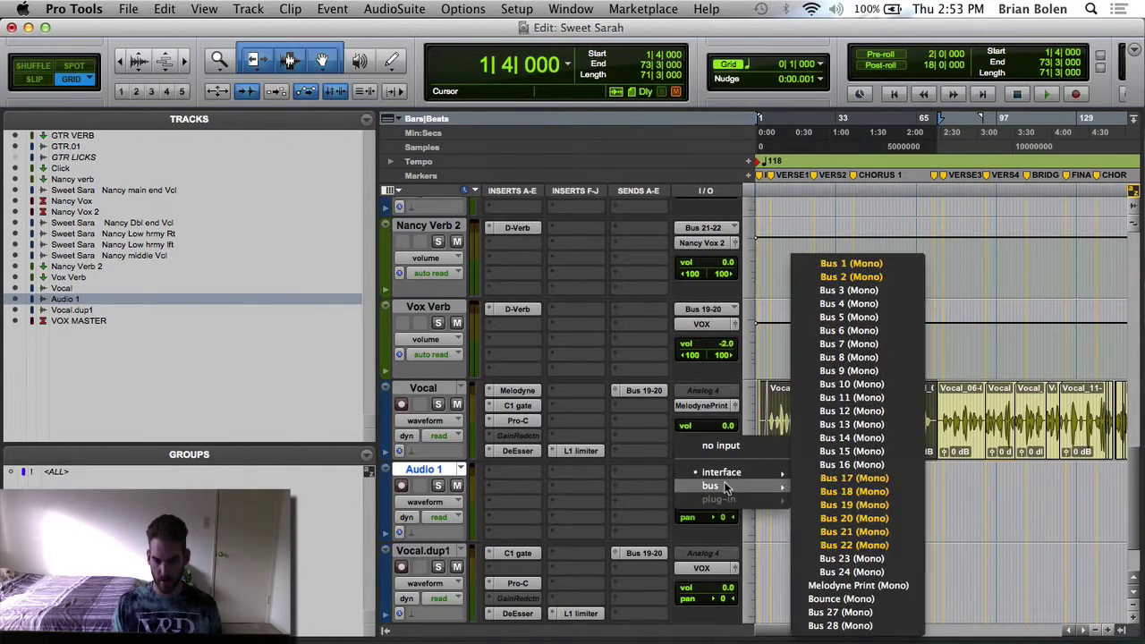
click(882, 586)
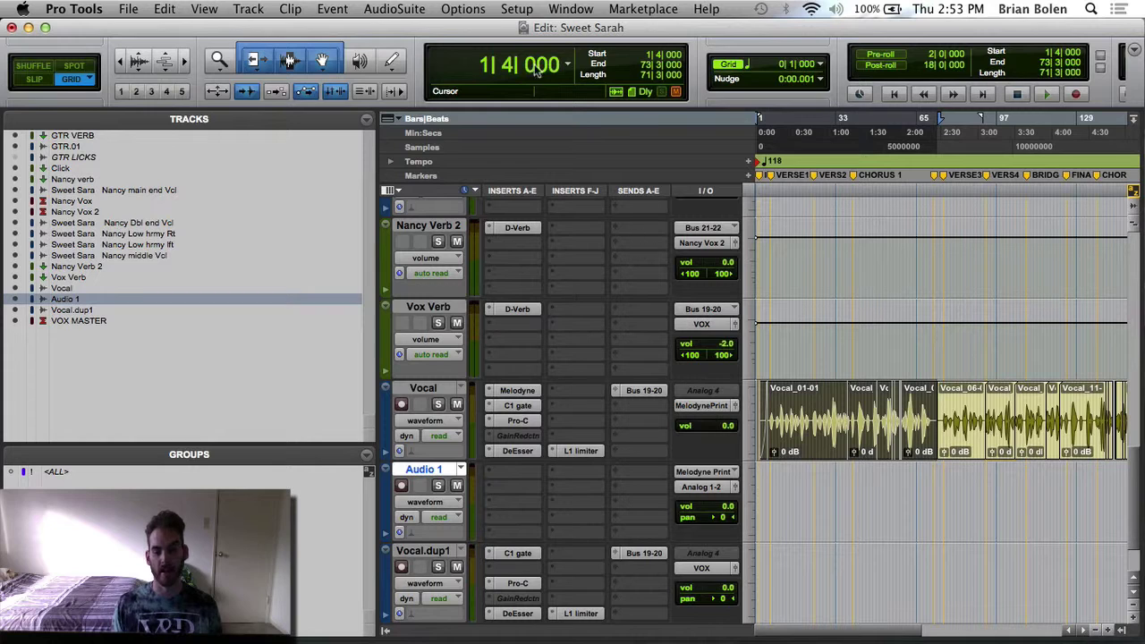
Step: Create a new mono bus path named Melodyne Print in the I/O Setup
click(507, 8)
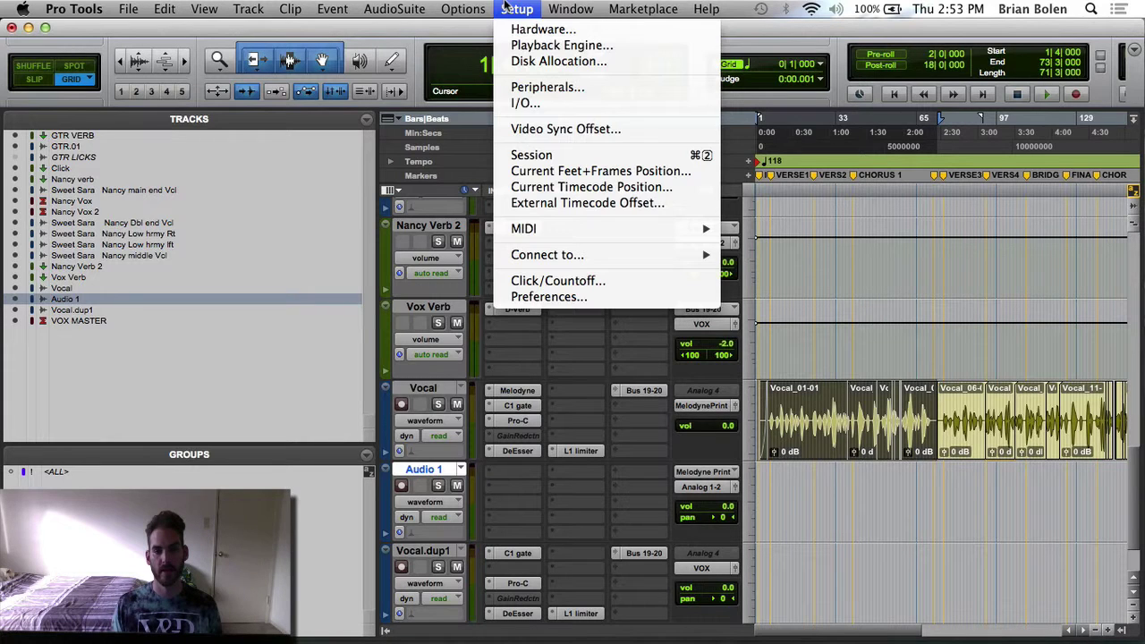
click(555, 103)
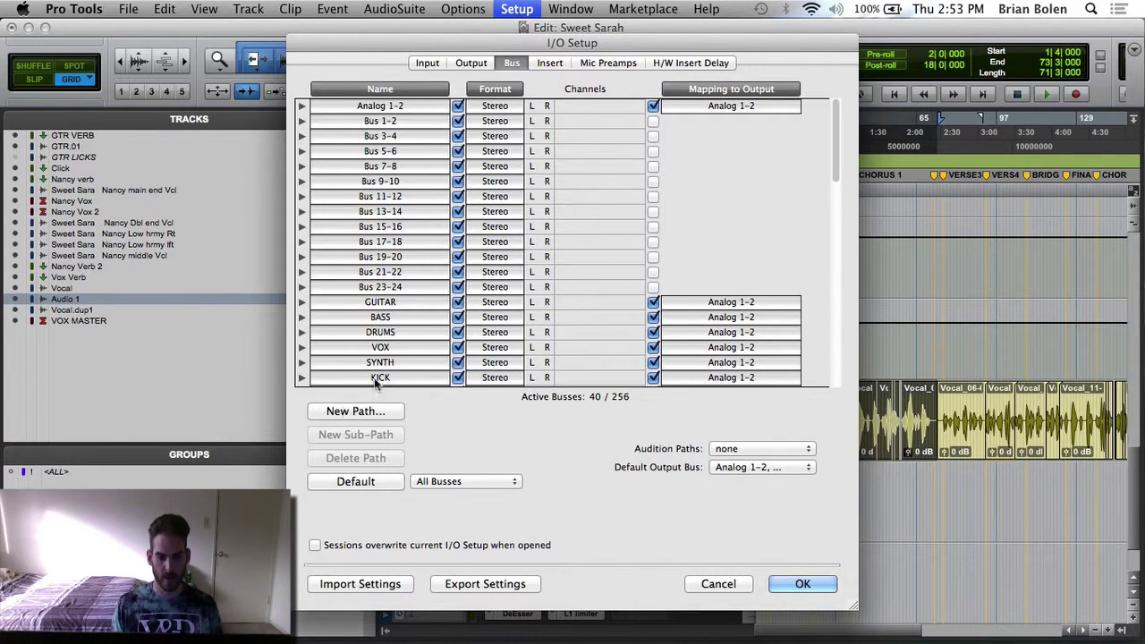
click(394, 411)
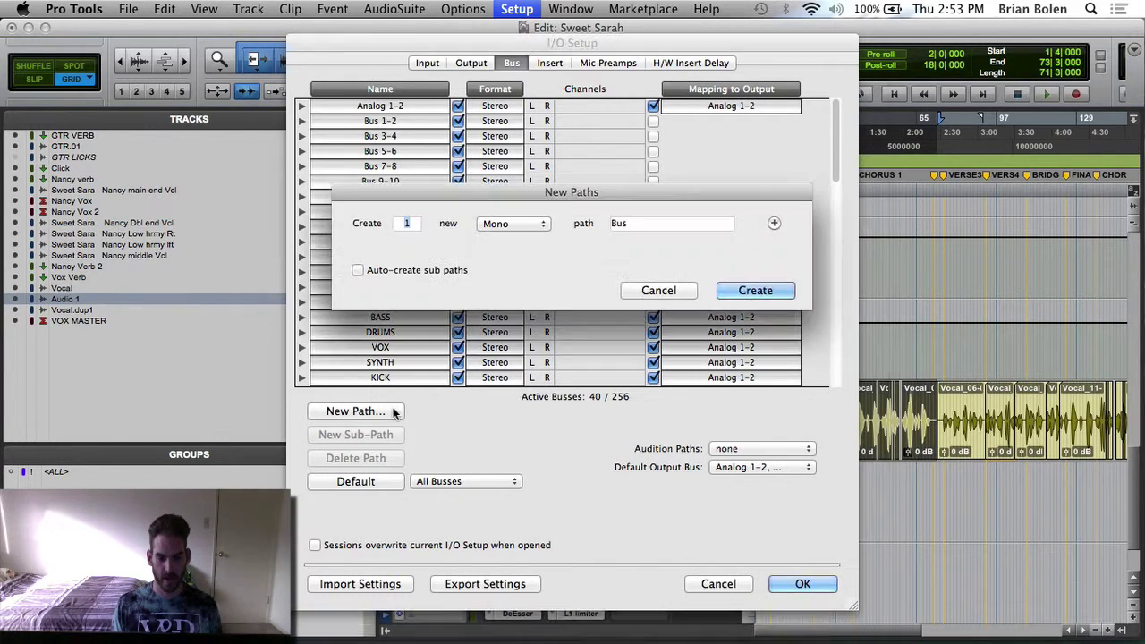
click(511, 224)
click(505, 224)
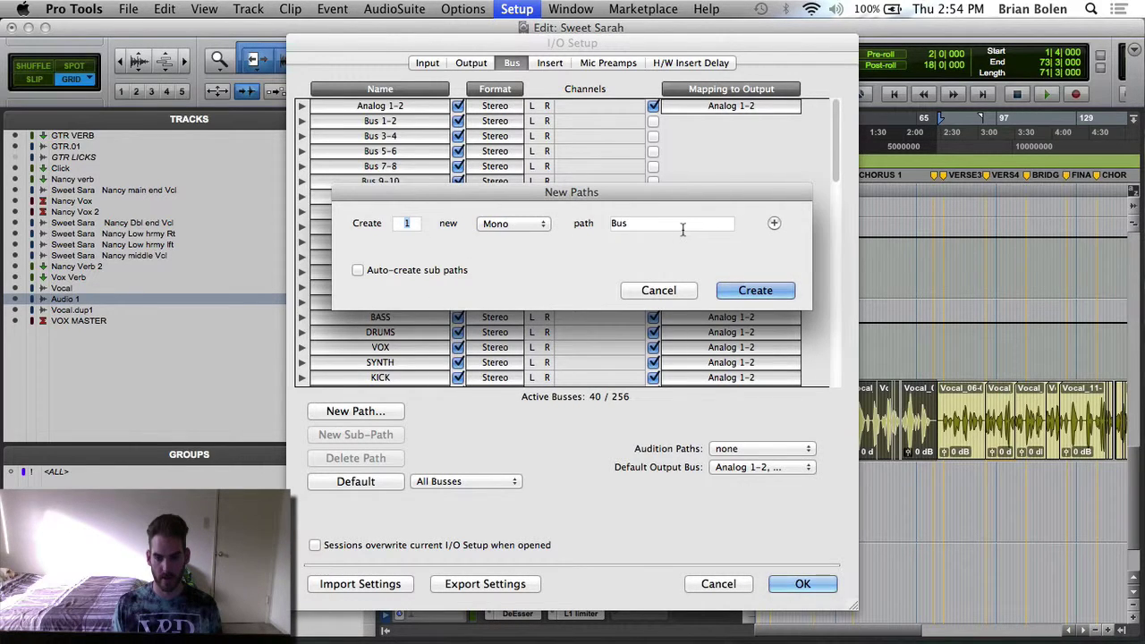
double_click(622, 224)
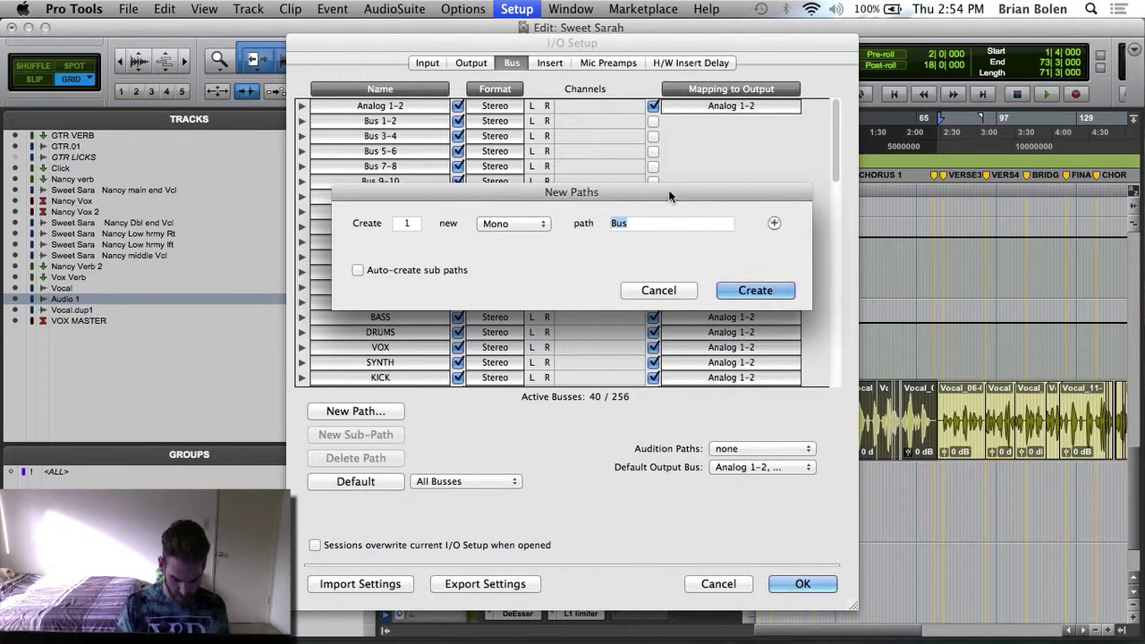
text(Melodyne)
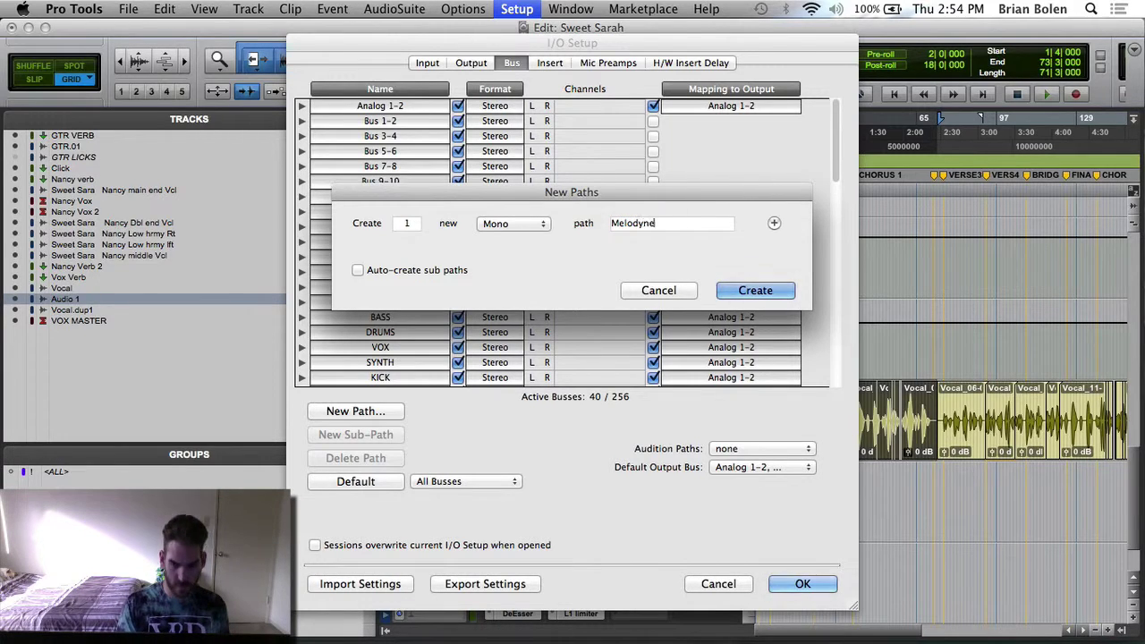
text( Print)
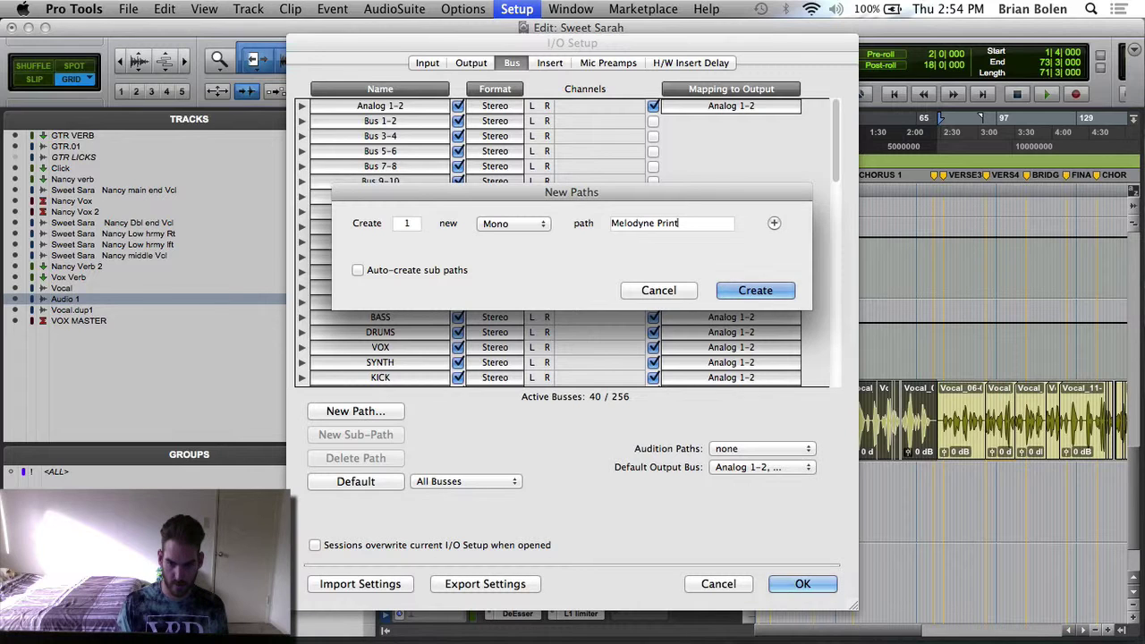
key(Return)
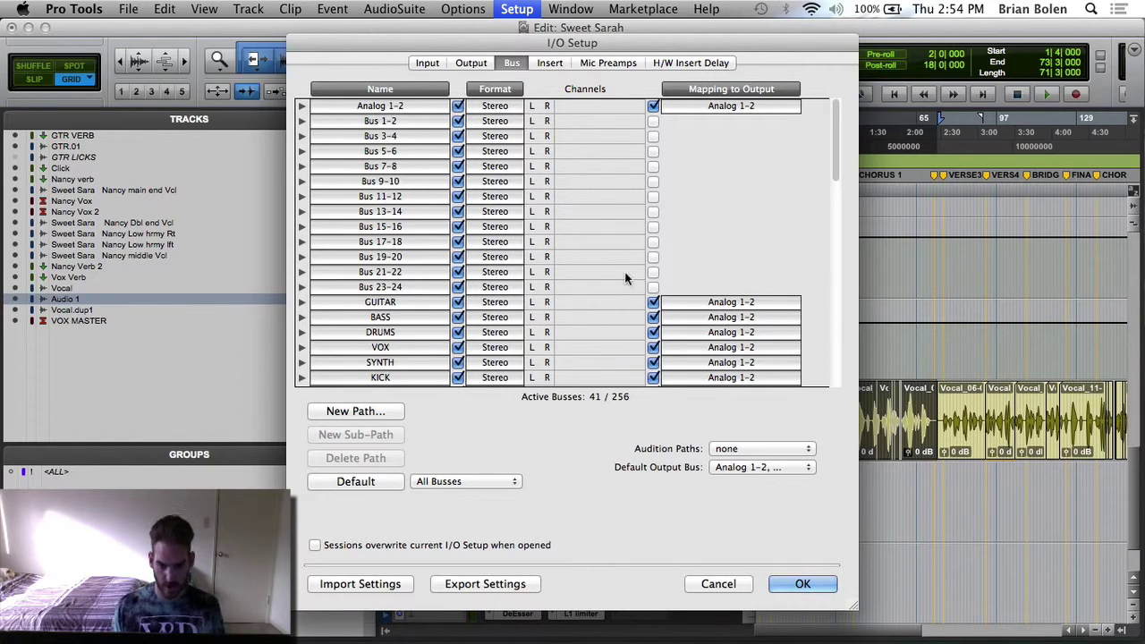
Step: Delete the extra Melodyne Print 1 bus path and close the I/O Setup
scroll(626, 277, down, 10)
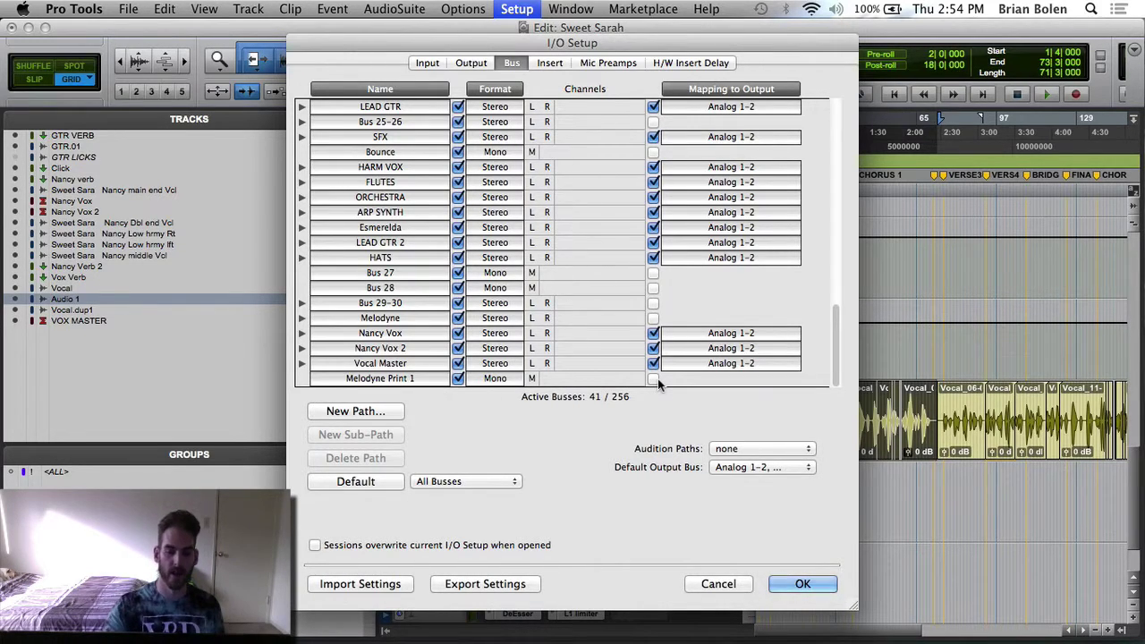
click(403, 379)
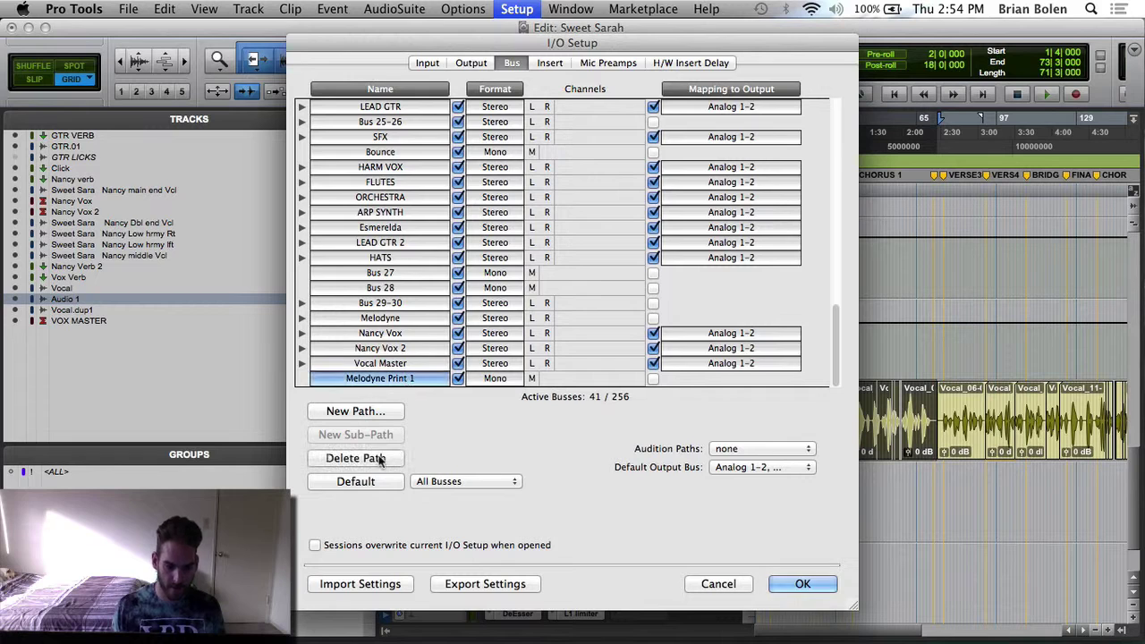
click(371, 457)
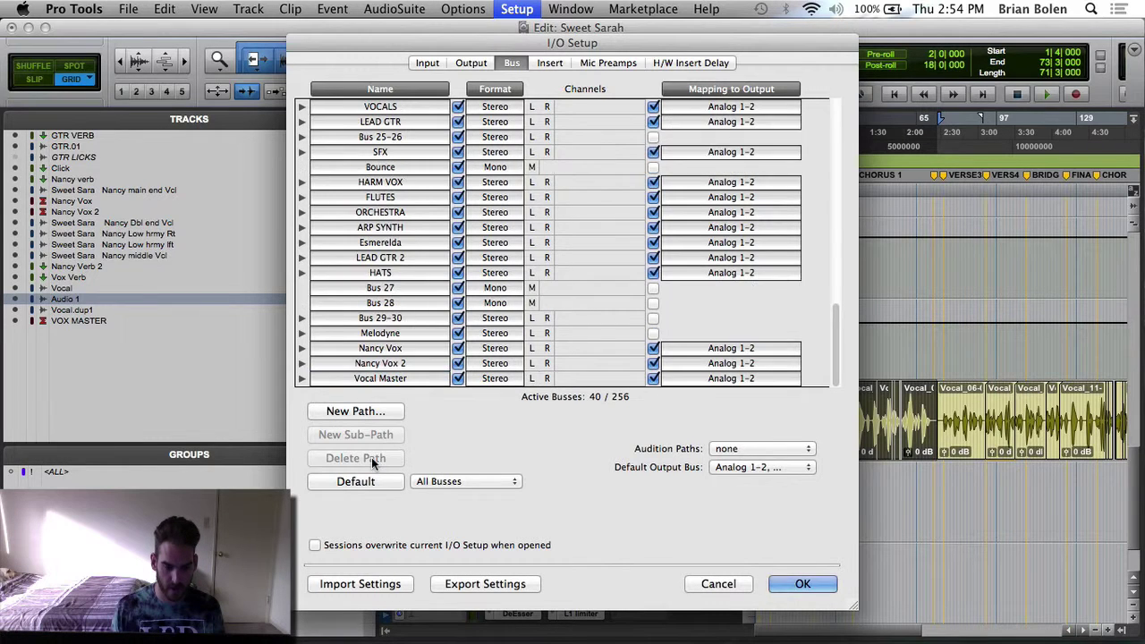
click(798, 582)
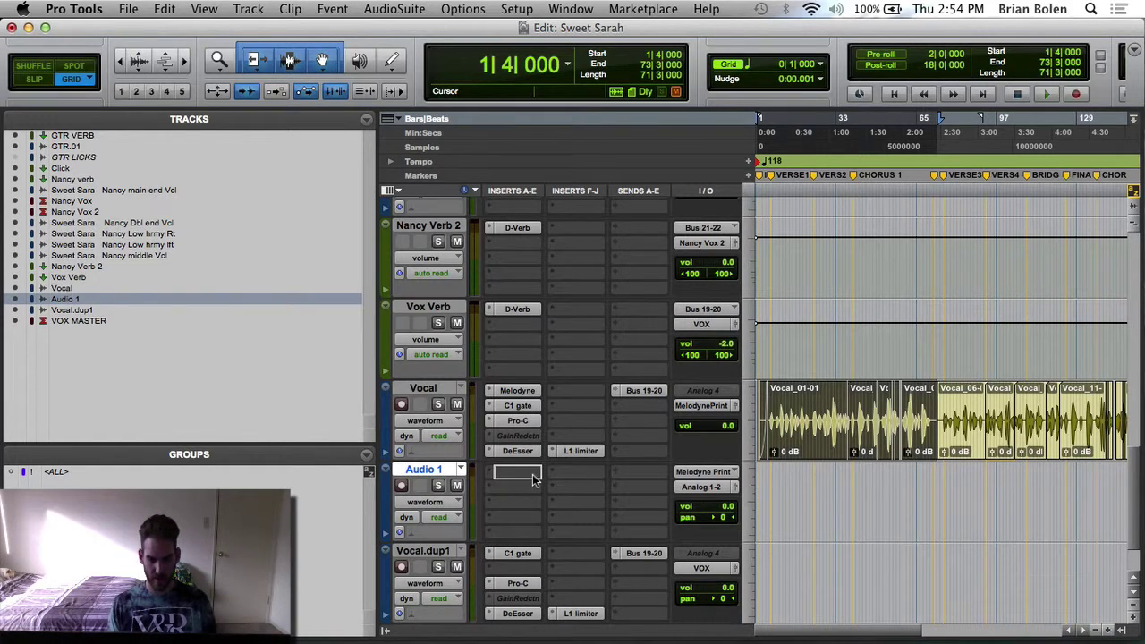
Step: Move the C1 gate, Pro-C, DeEsser and L1 limiter inserts and the Bus 19-20 send from Vocal to Audio 1
drag(532, 474, 531, 473)
drag(523, 426, 518, 502)
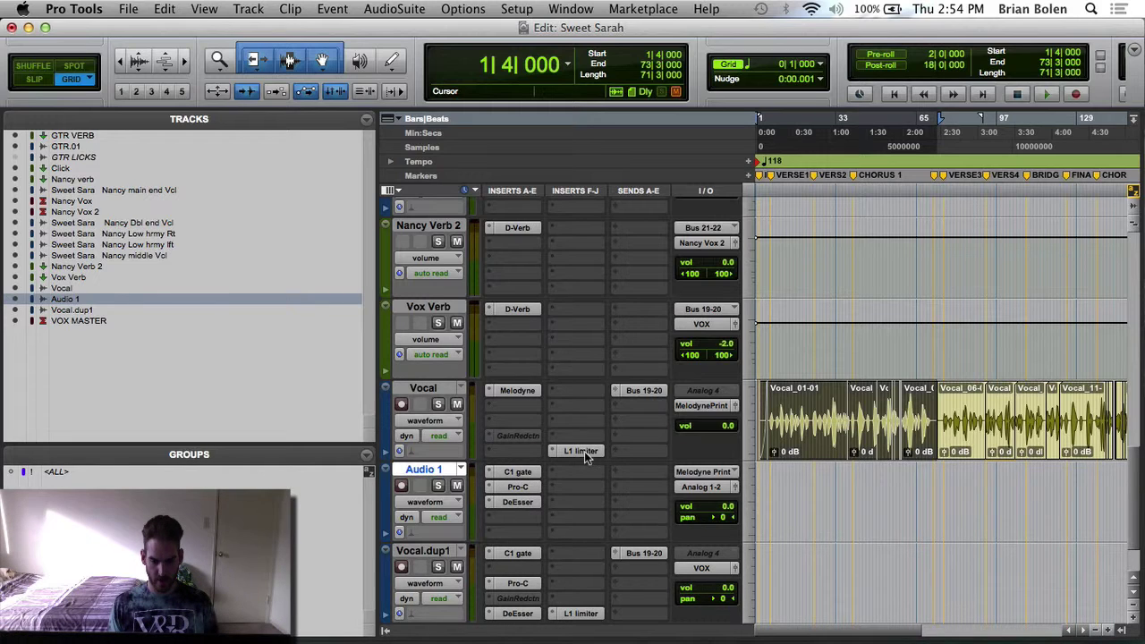
drag(590, 474, 650, 471)
Step: Set Audio 1's output to VOX and rename the track Vocal pr
click(707, 486)
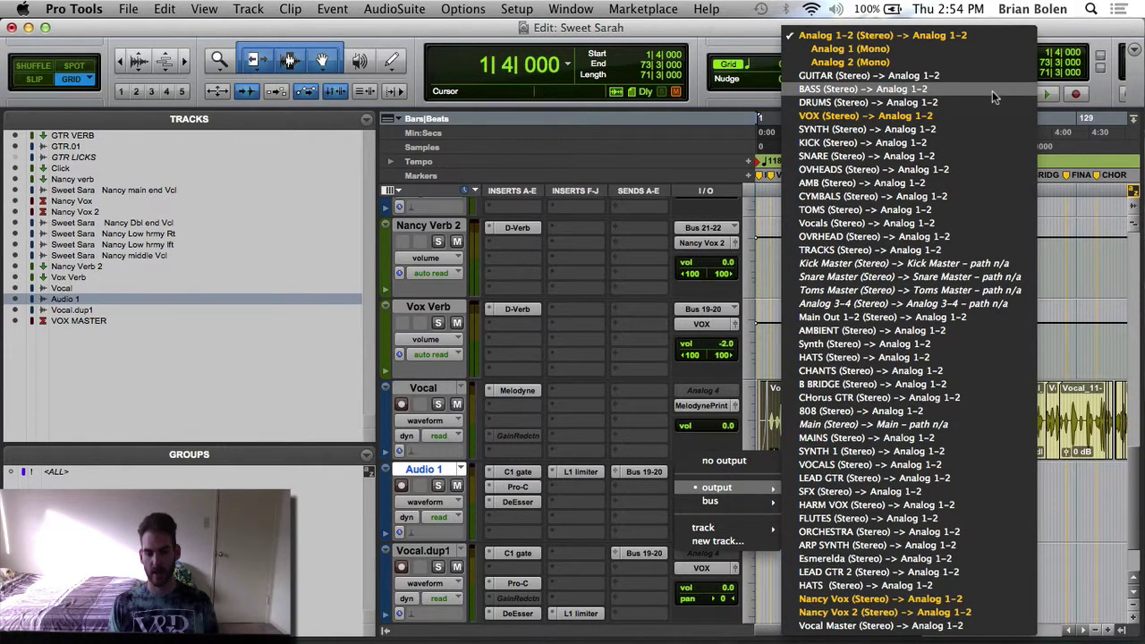
click(955, 114)
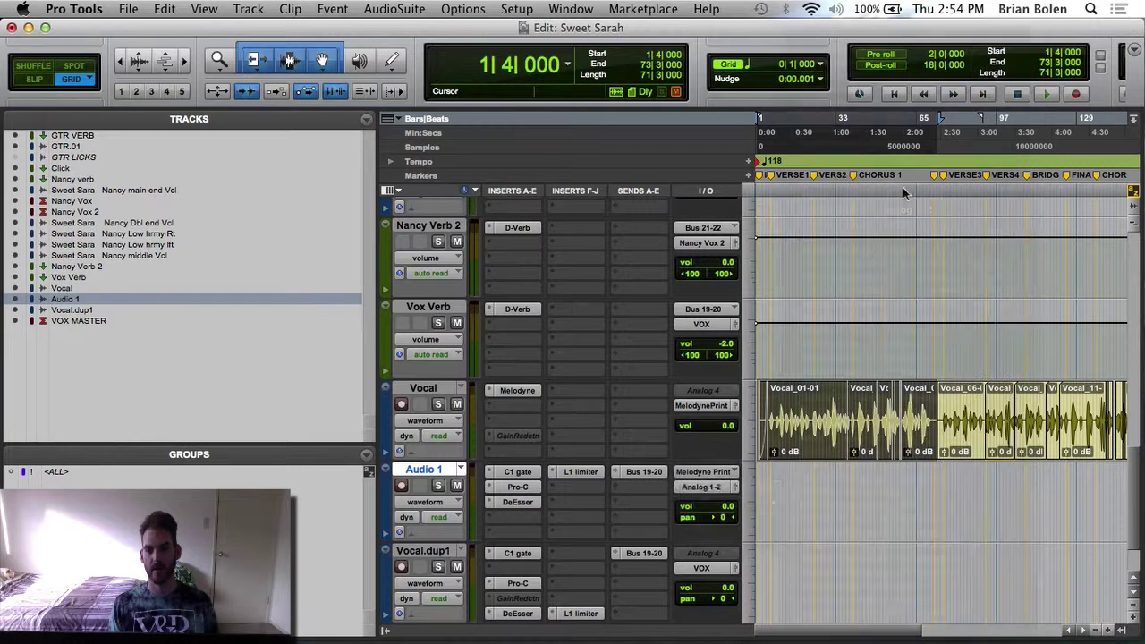
double_click(420, 466)
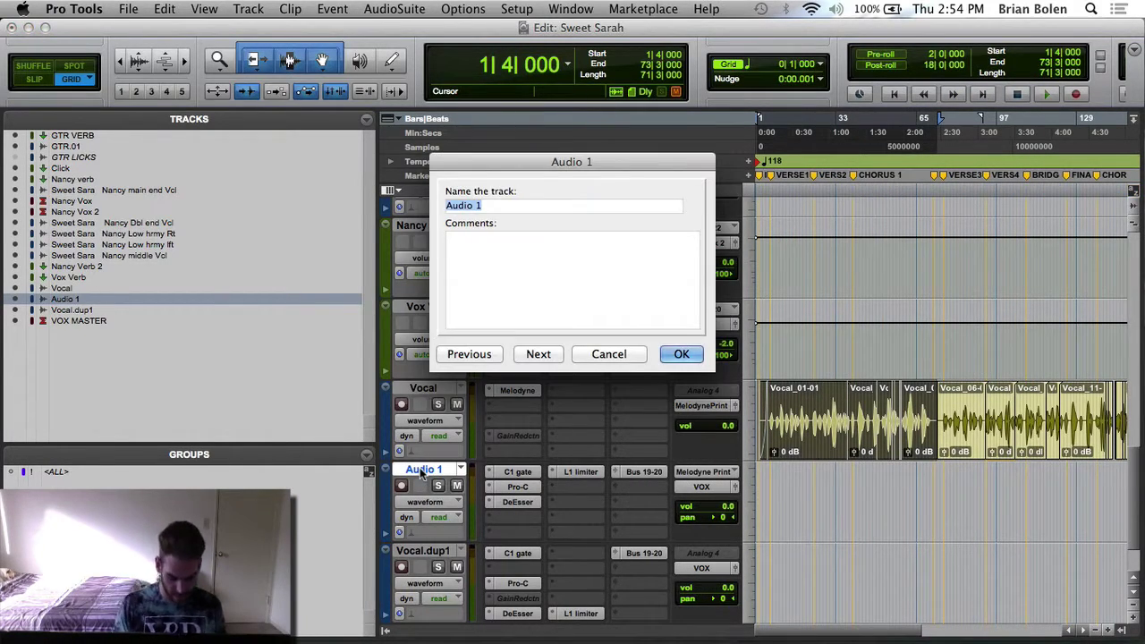
text(Vocal pr)
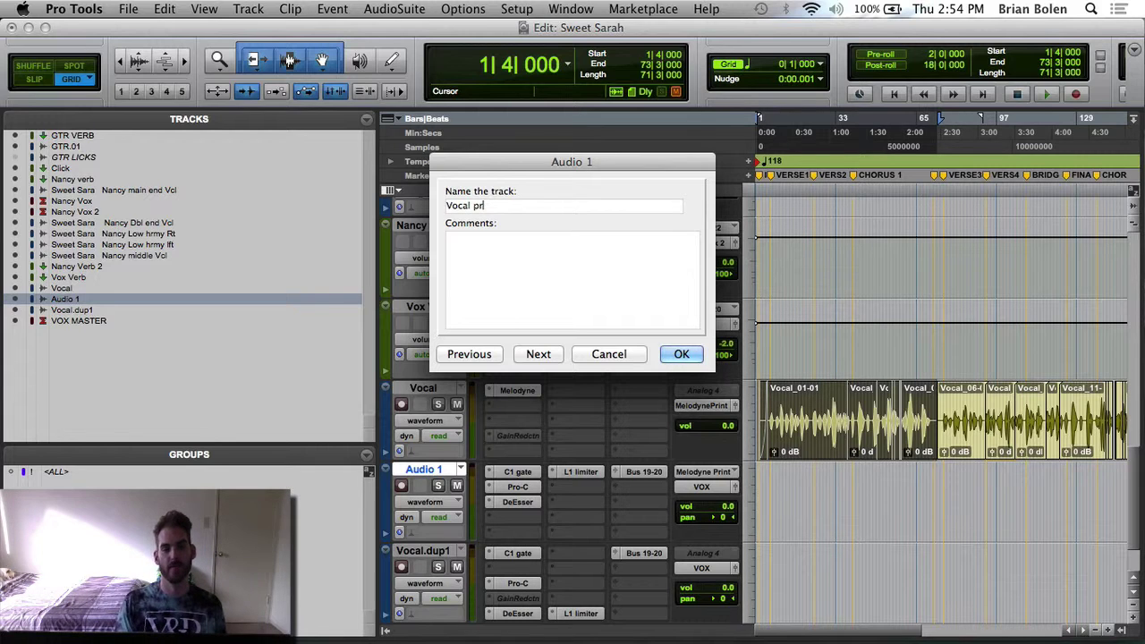
key(Return)
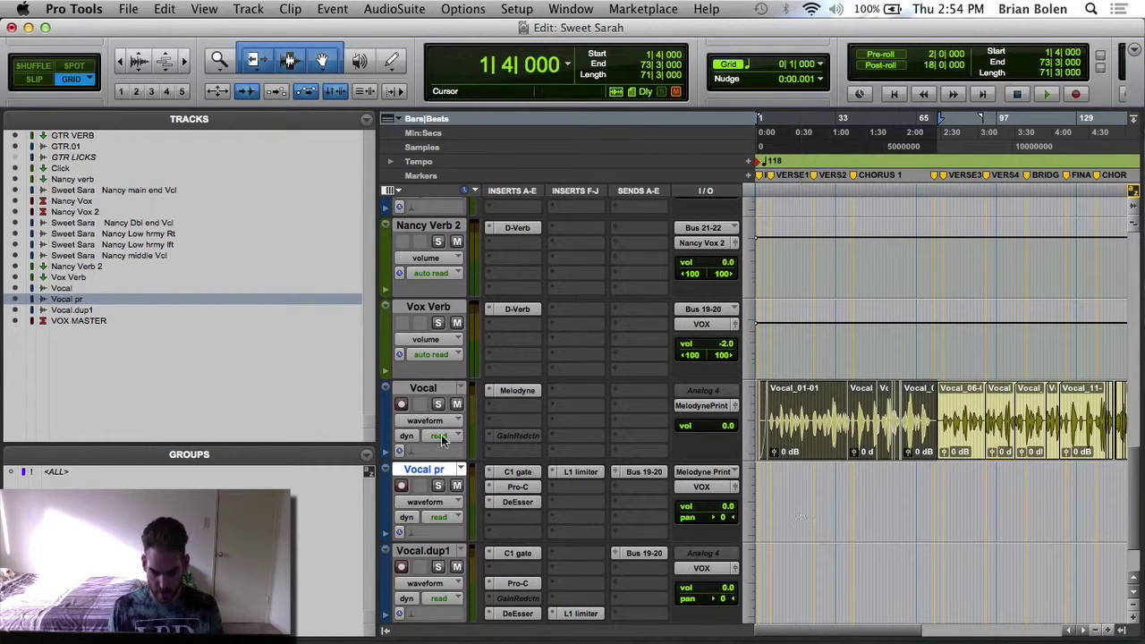
Step: Solo the Vocal and Vocal pr tracks and record-enable Vocal pr
click(437, 403)
click(437, 485)
click(402, 486)
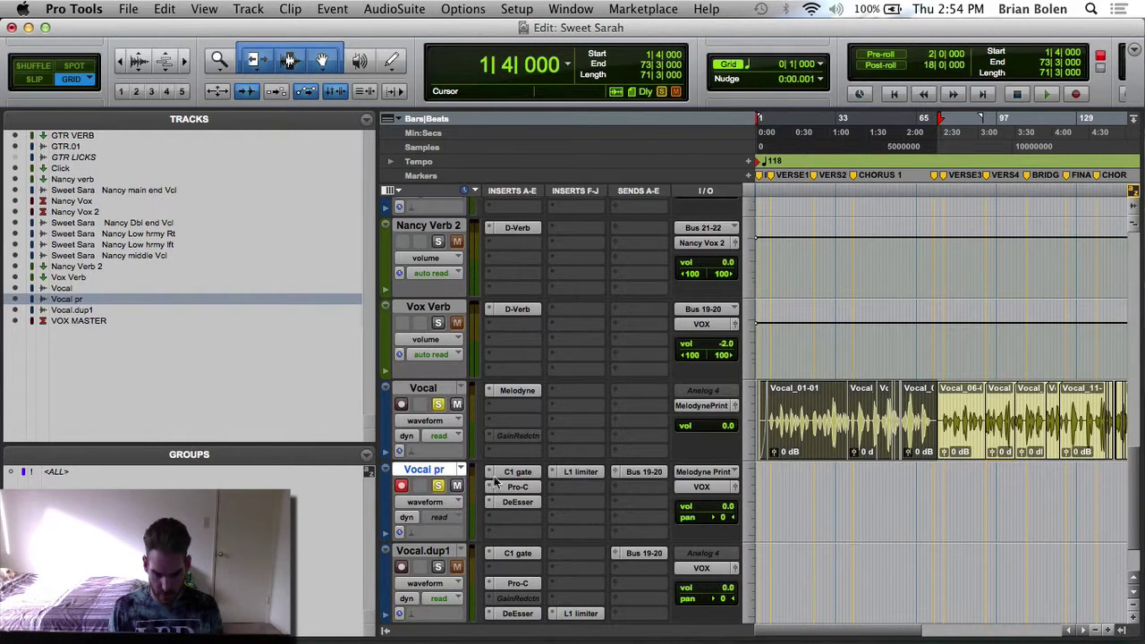
key(super+space)
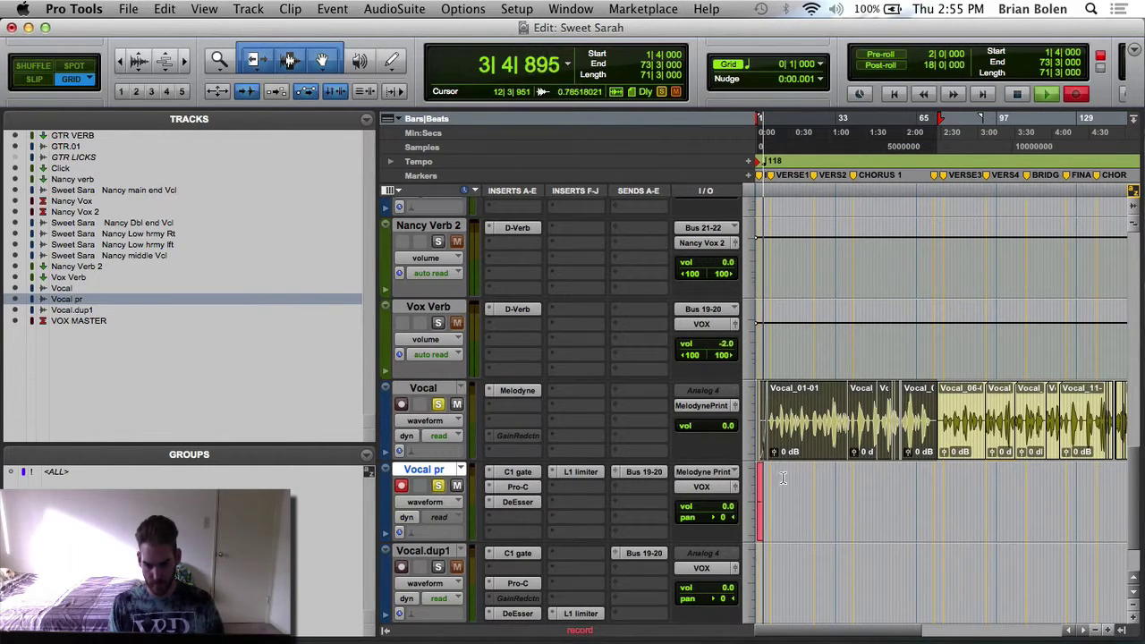
key(space)
key(super+z)
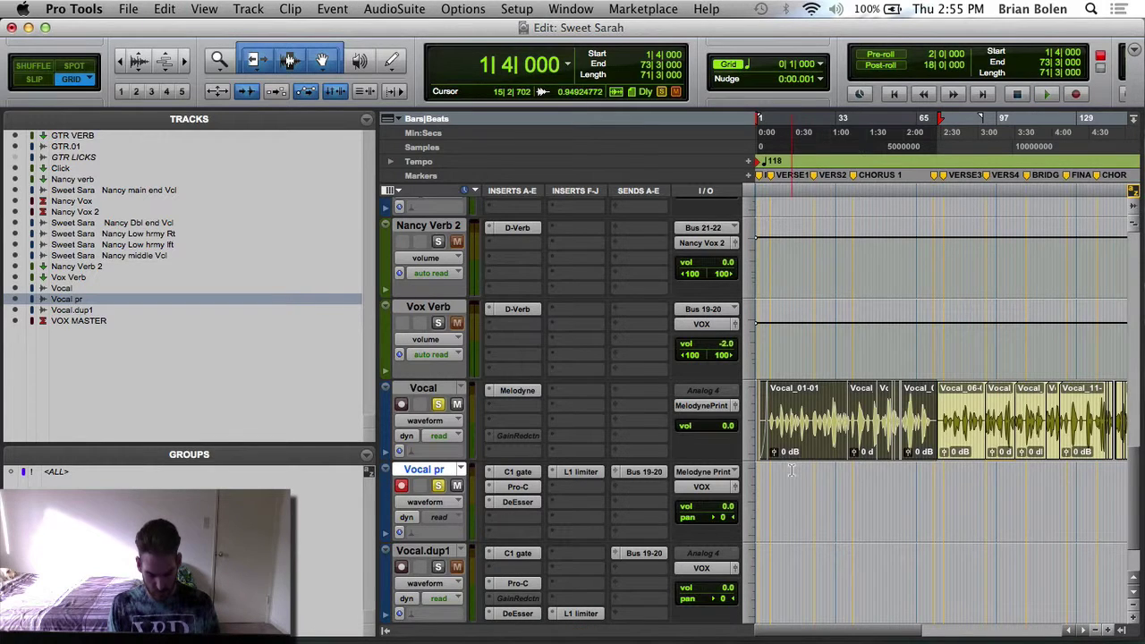
Step: Move the selection start to 4|2|000 and record the tuned vocal onto Vocal pr up to about bar 11
key(super+bracketright)
key(super+bracketright)
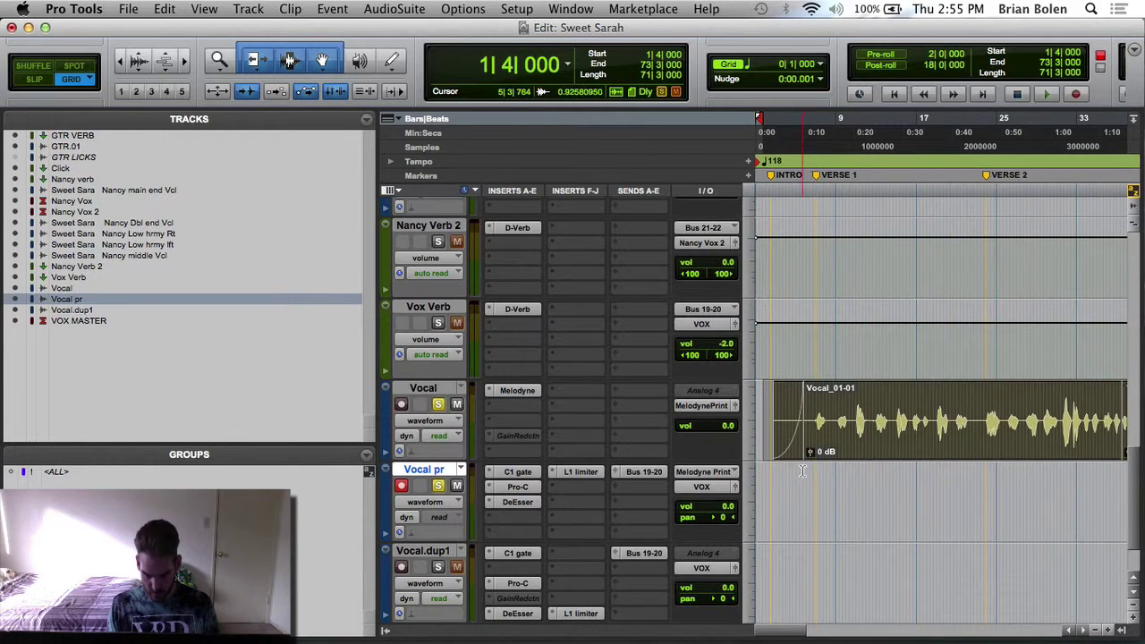
click(789, 412)
key(super+space)
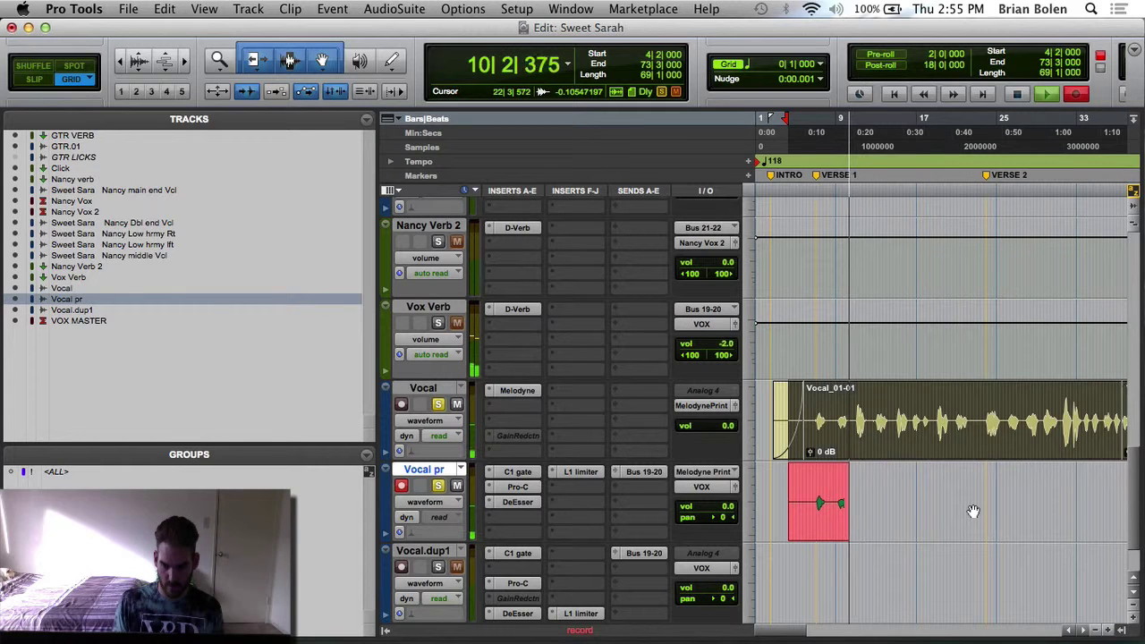
key(space)
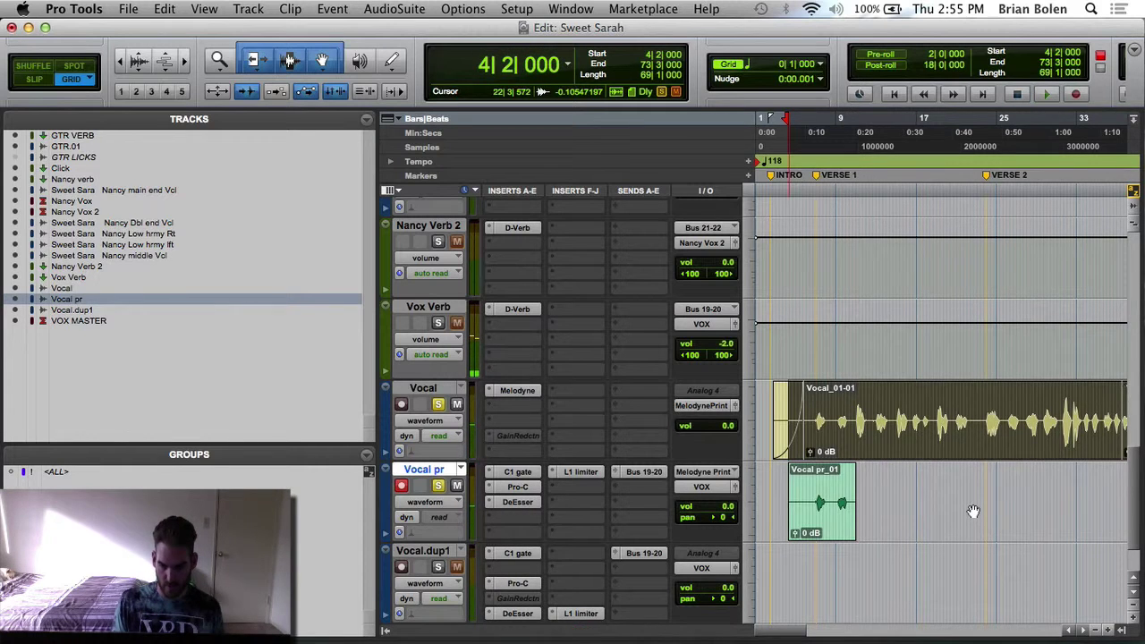
Step: Undo the partial recording of the tuned vocal on the Vocal pr track
key(r)
key(r)
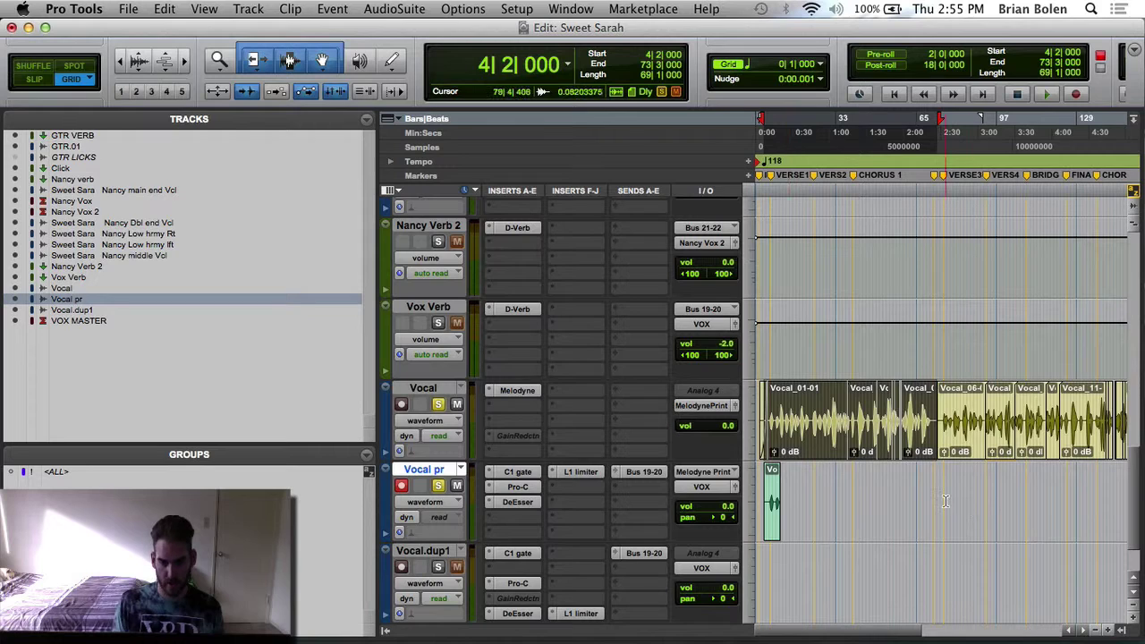
key(t)
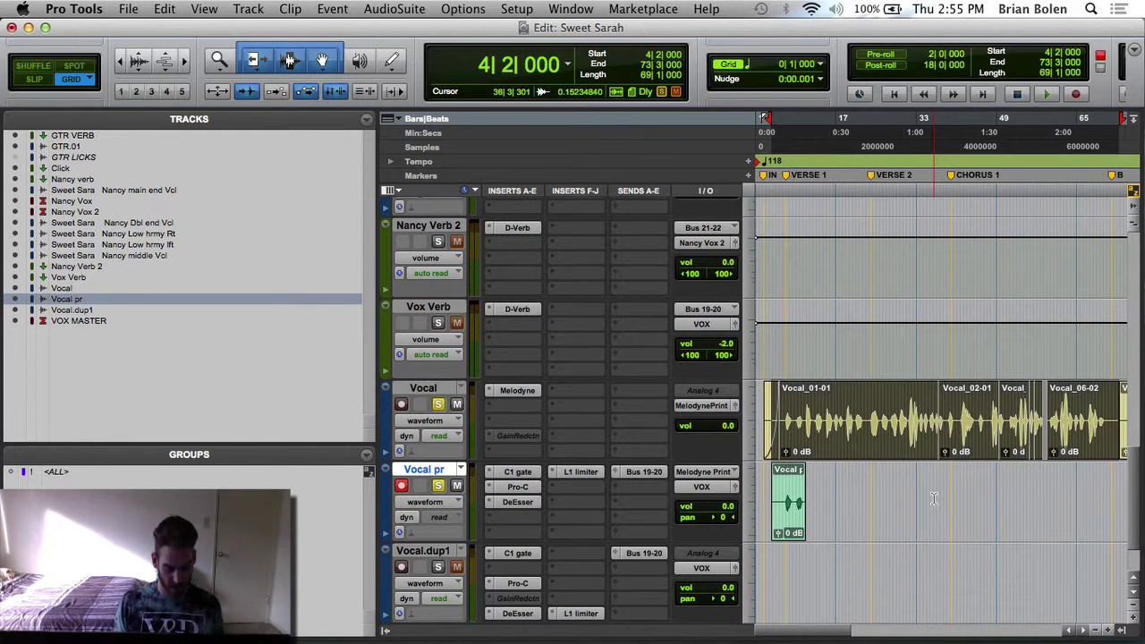
key(super+z)
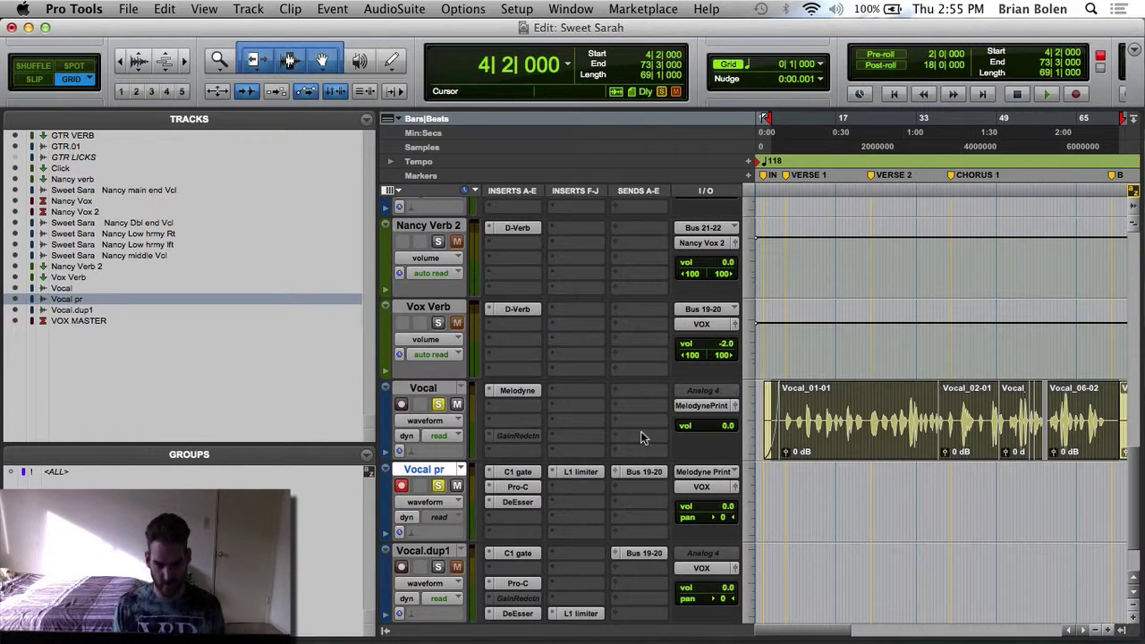
Step: Hide Pro Tools to reveal the desktop
key(super+Tab)
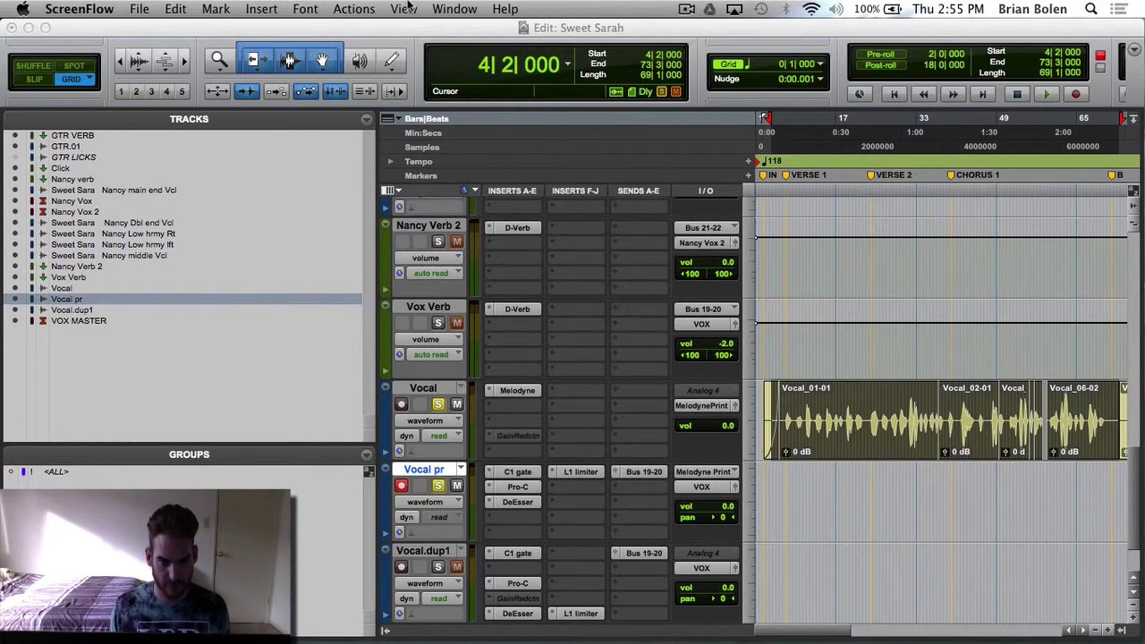
click(411, 31)
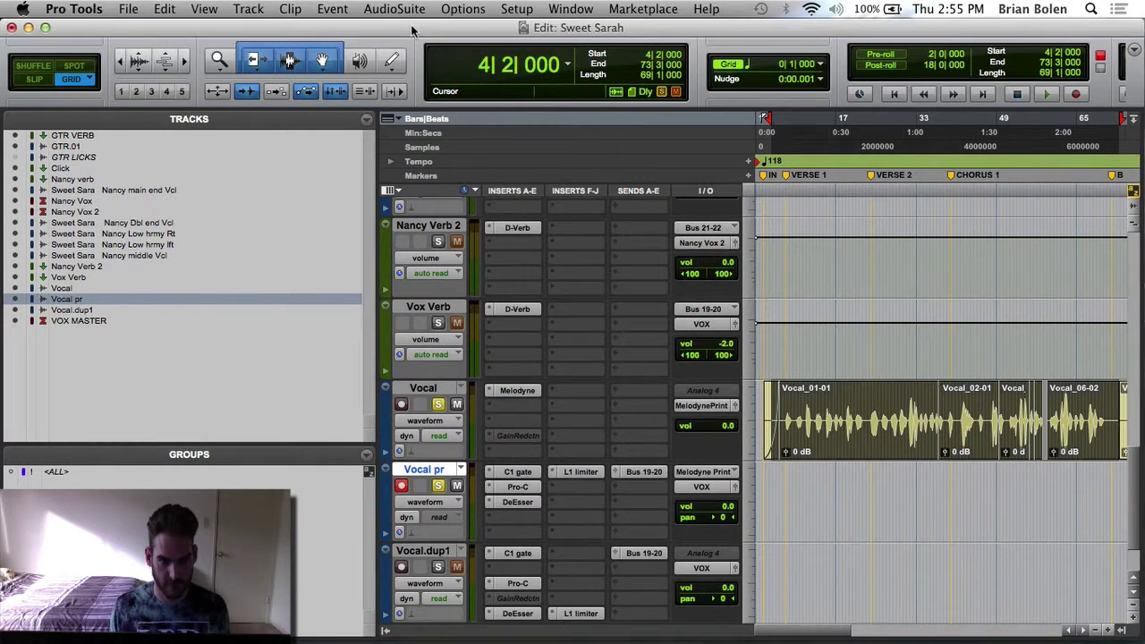
click(81, 9)
click(112, 107)
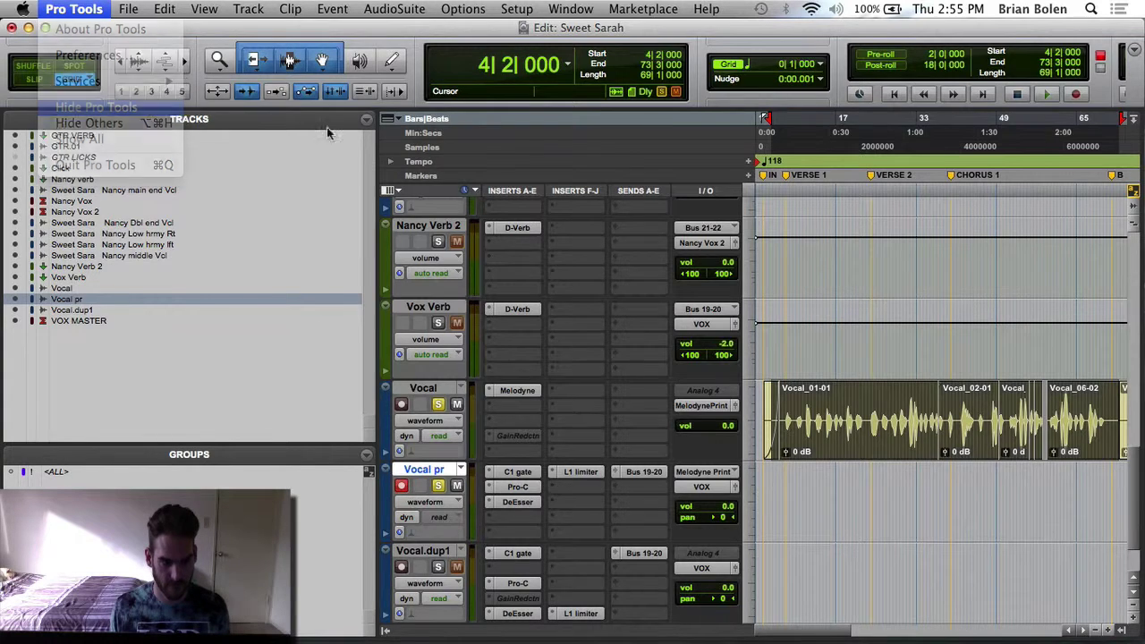
click(687, 9)
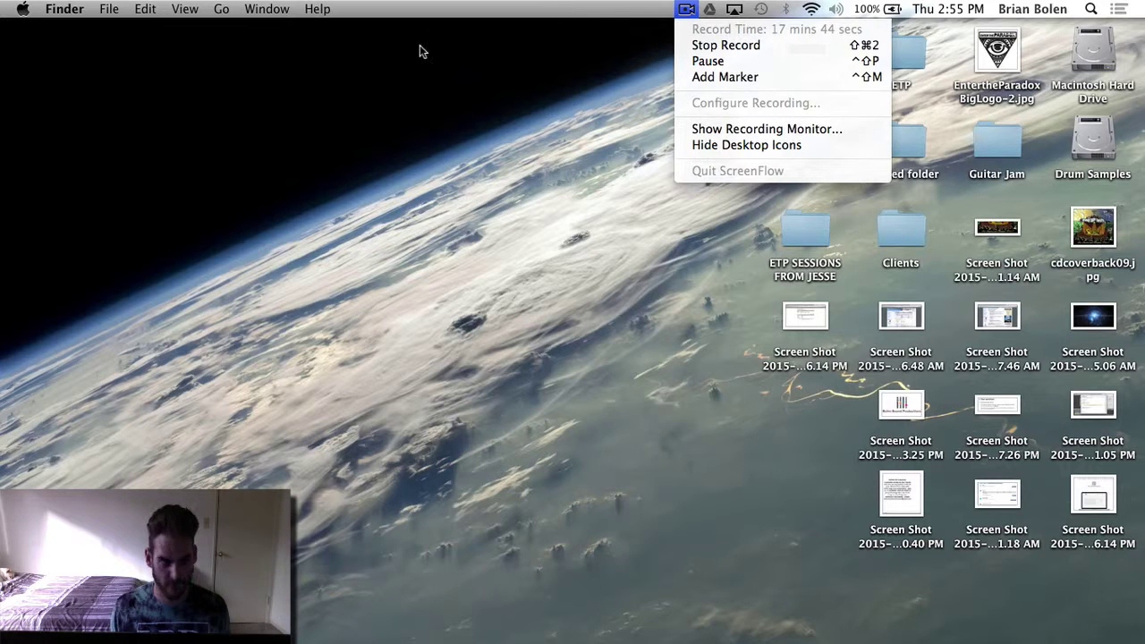
key(Escape)
key(super+Tab)
key(super+Tab)
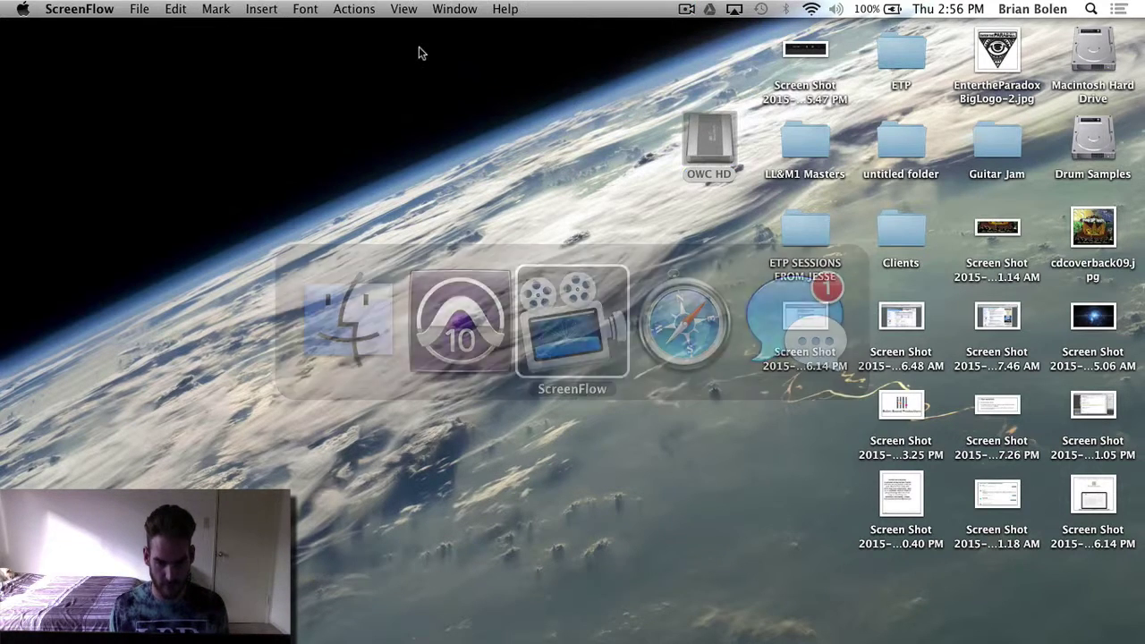
click(403, 9)
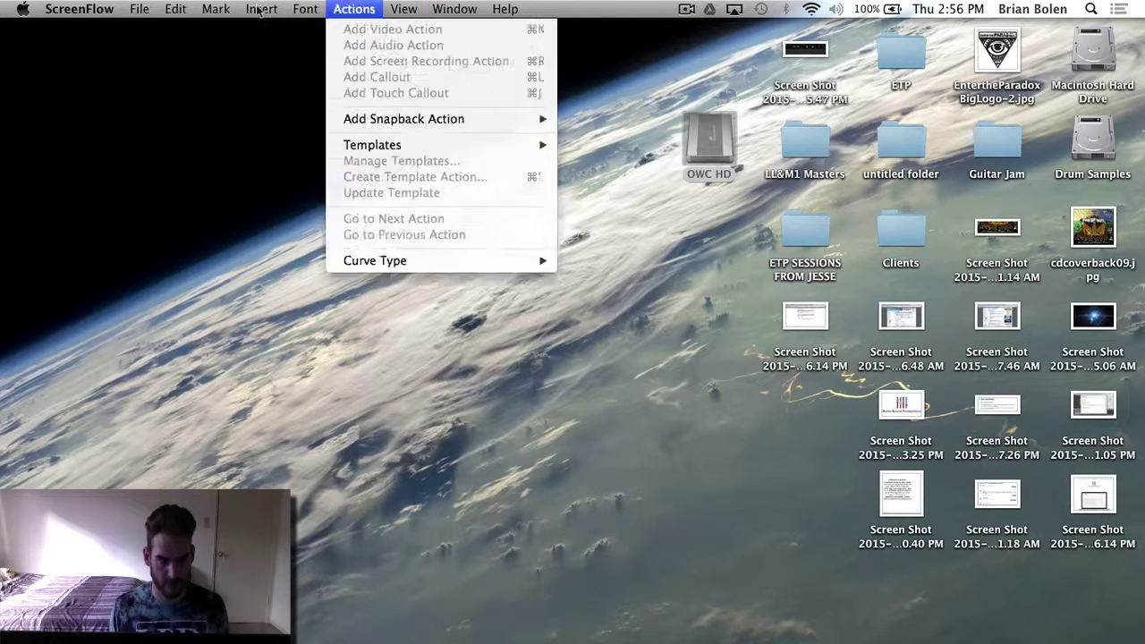
mouse_move(134, 9)
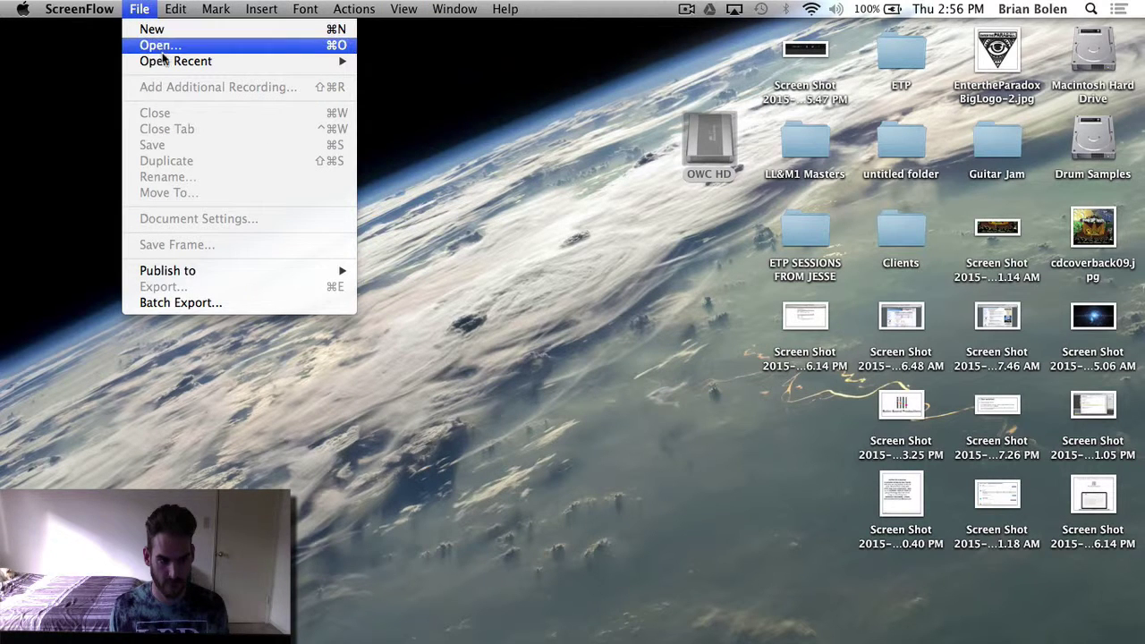
mouse_move(166, 62)
mouse_move(180, 7)
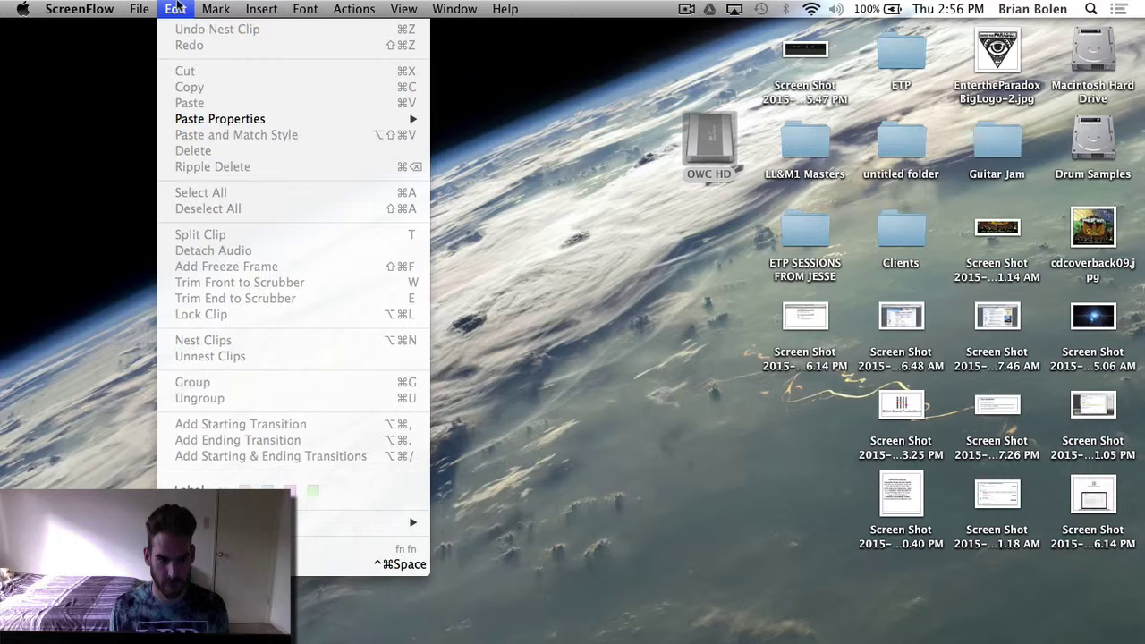
mouse_move(370, 7)
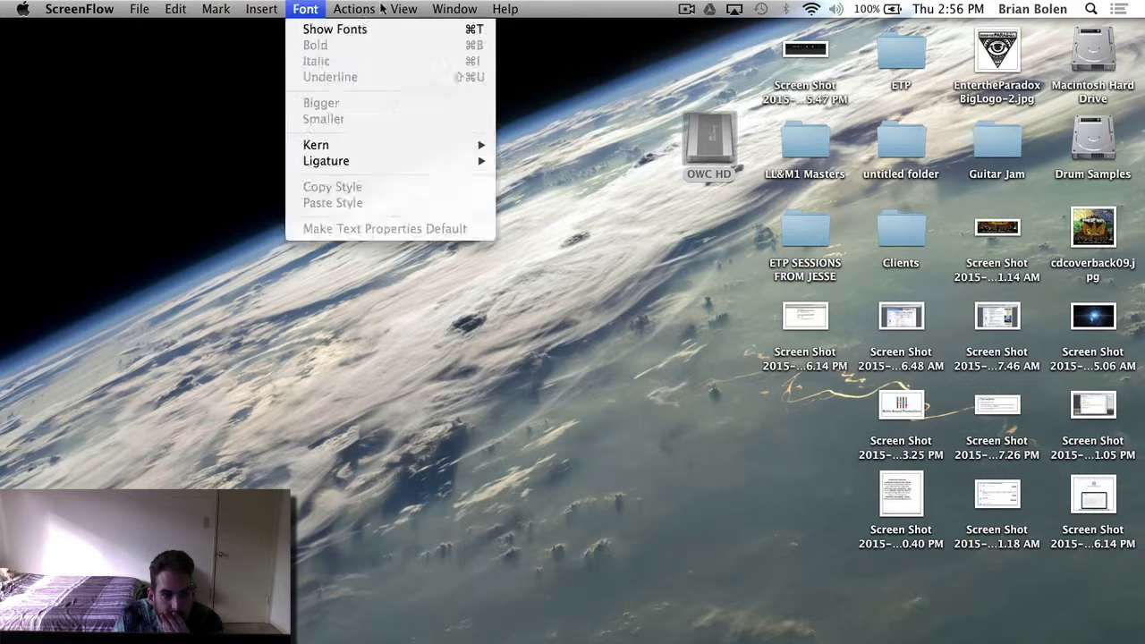
key(Escape)
click(688, 10)
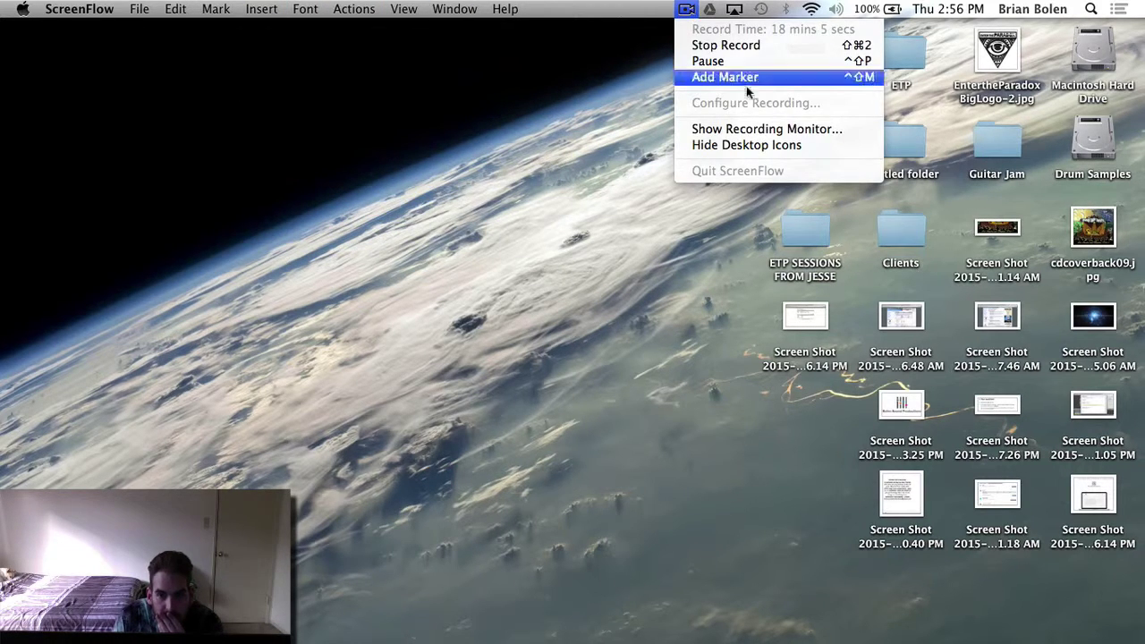